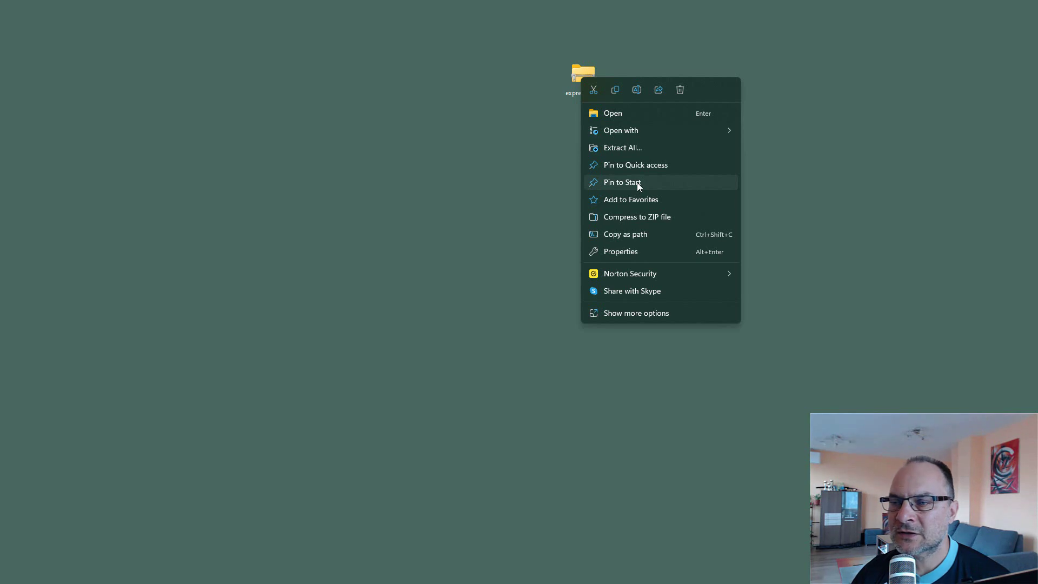
Extract express-generator.zip from the desktop to C:\express-generator, showing the extracted files when complete
left_click(533, 122)
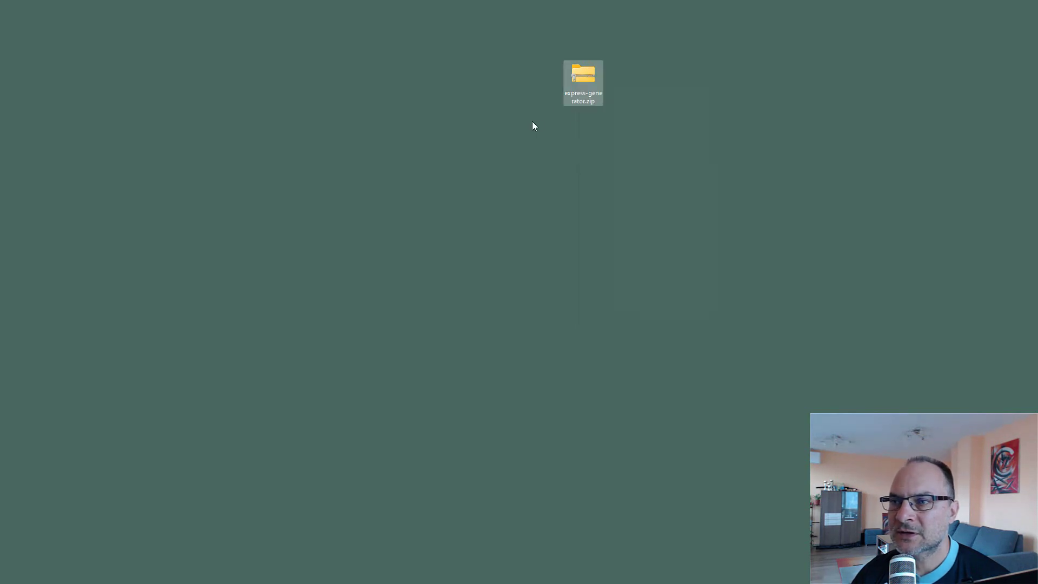
right_click(587, 79)
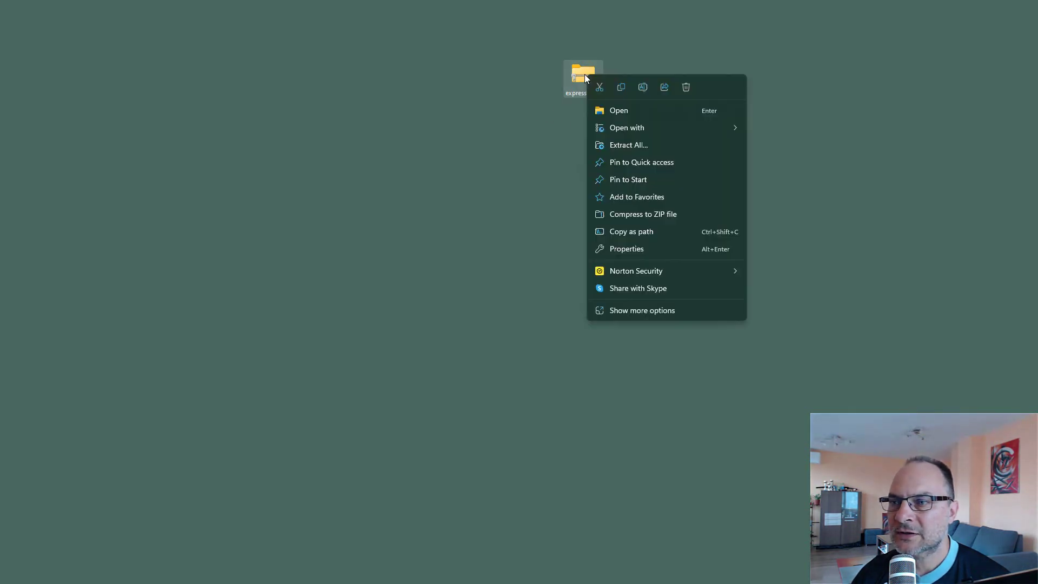
left_click(634, 147)
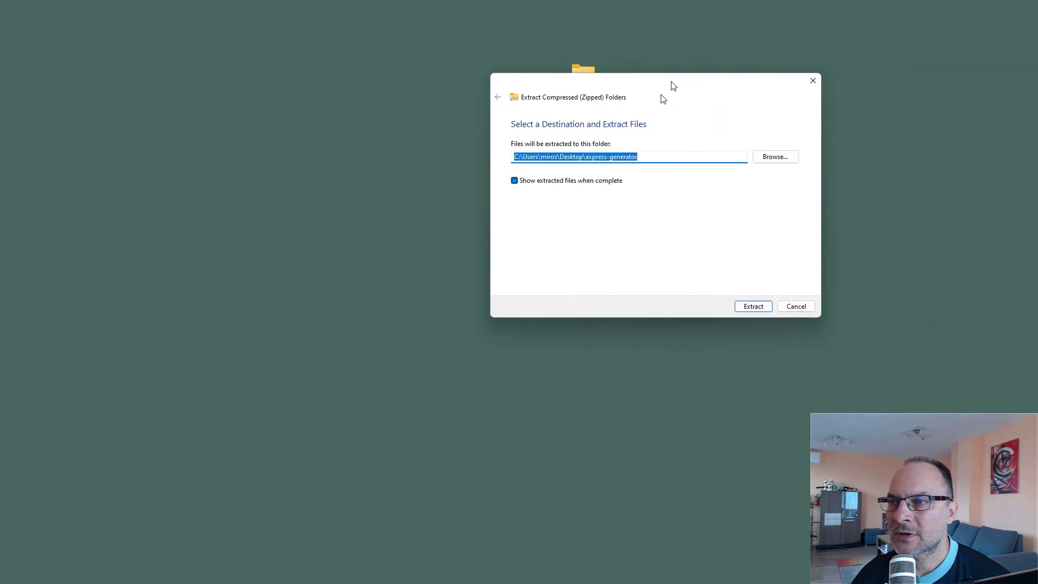
left_click(665, 161)
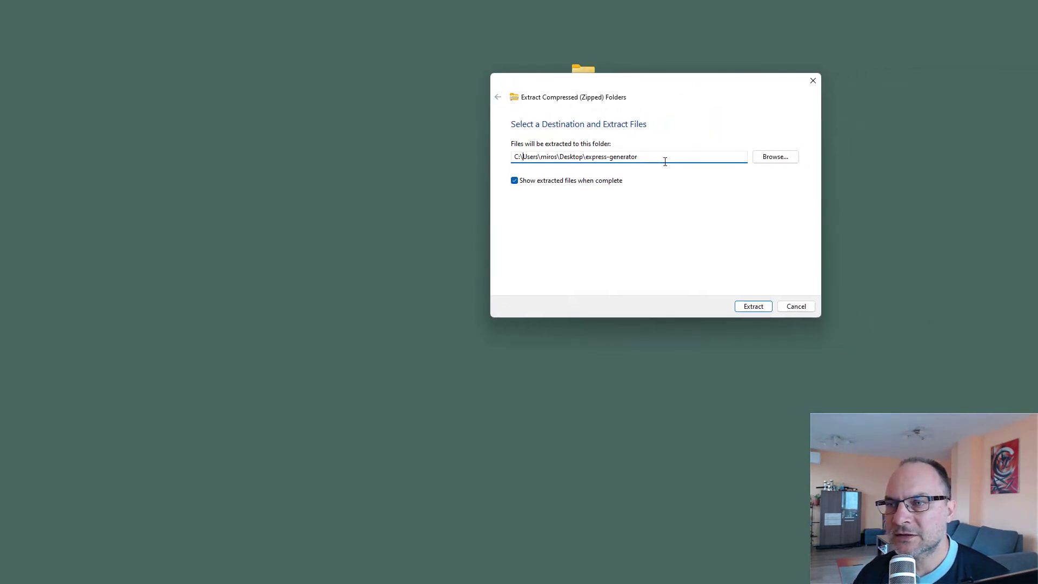
key("ctrl+shift+Right")
key("ctrl+shift+Right")
key("ctrl+shift+Right")
key("BackSpace")
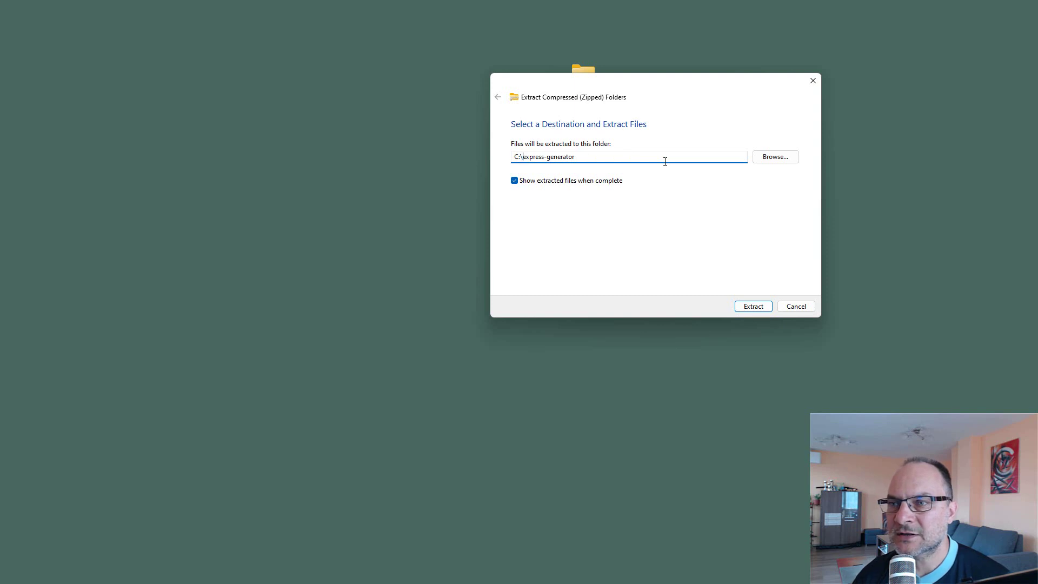
left_click(600, 156)
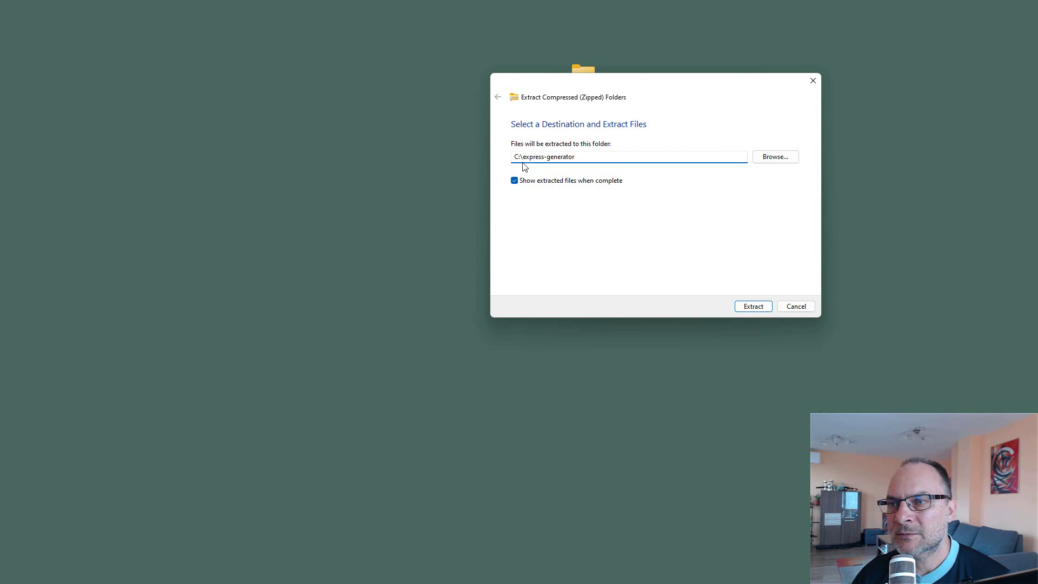
left_click(759, 306)
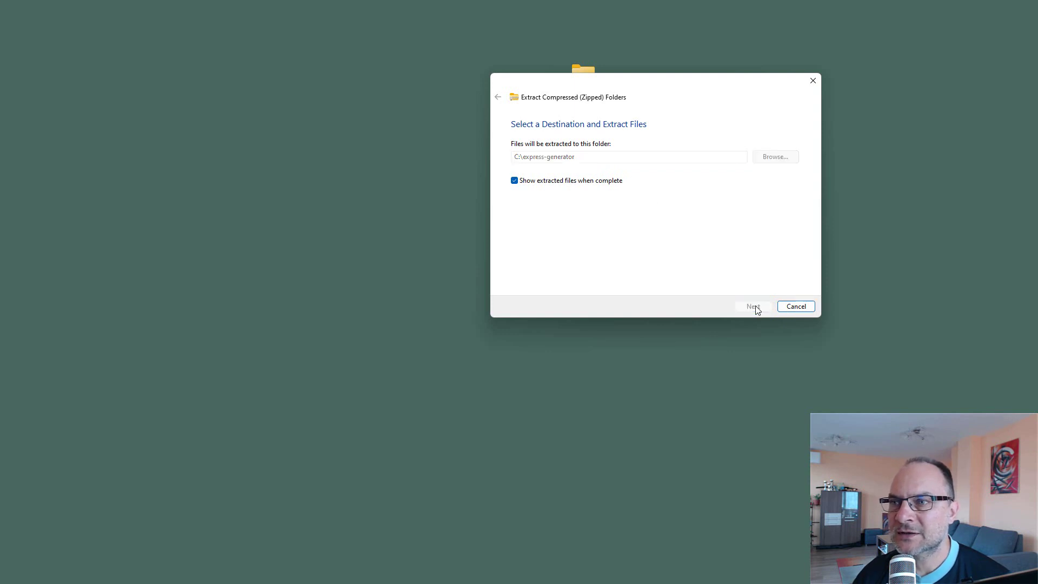
Locate the extracted express-generator folder in the root of the C: drive and open it
left_click_drag(753, 264, 572, 57)
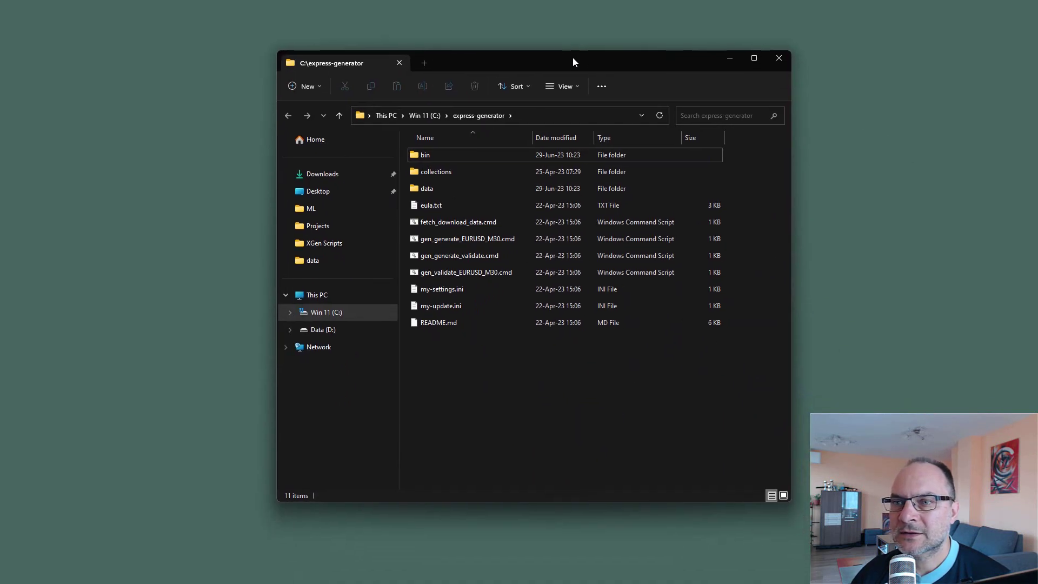
left_click(425, 116)
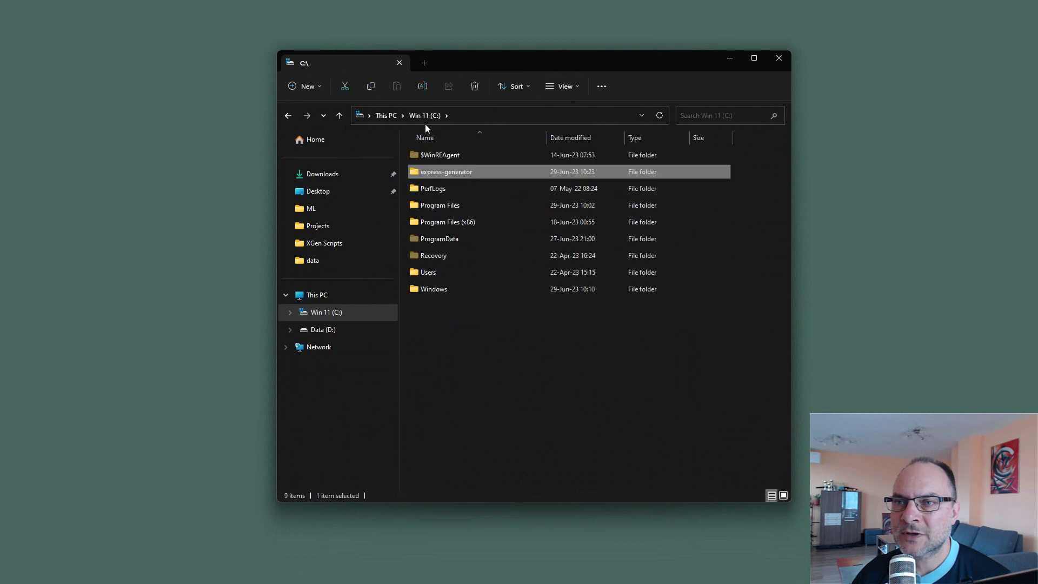
double_click(441, 175)
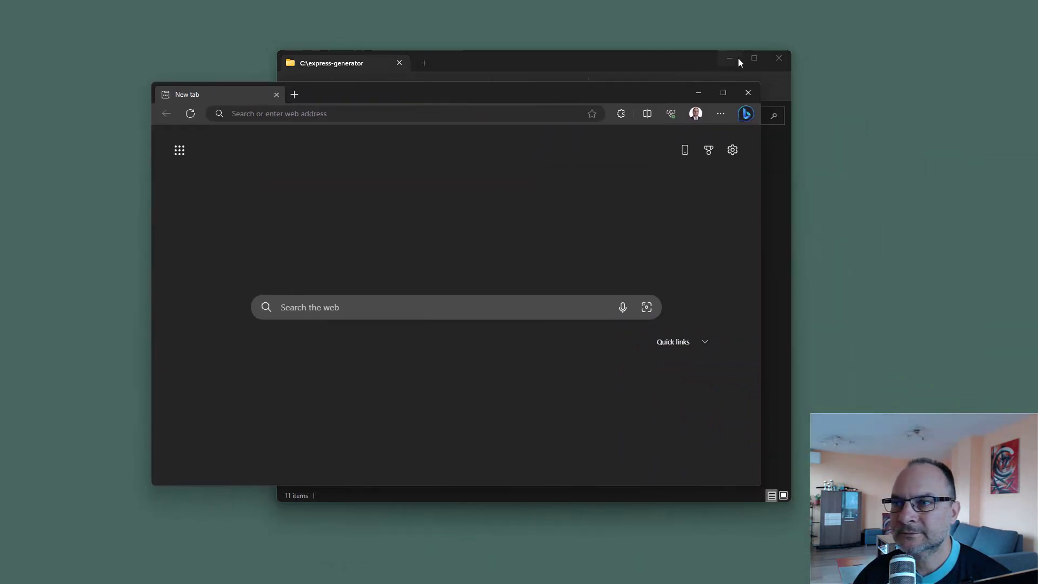
Switch to the web browser, search for "nodejs" and open the official Node.js site
left_click(731, 58)
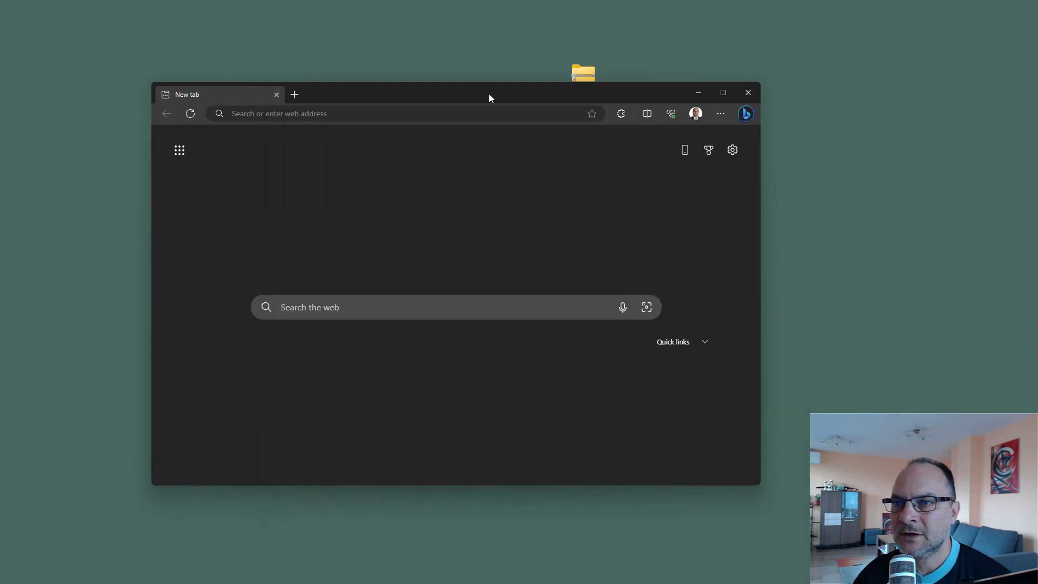
left_click_drag(489, 93, 560, 24)
left_click(509, 233)
type("n")
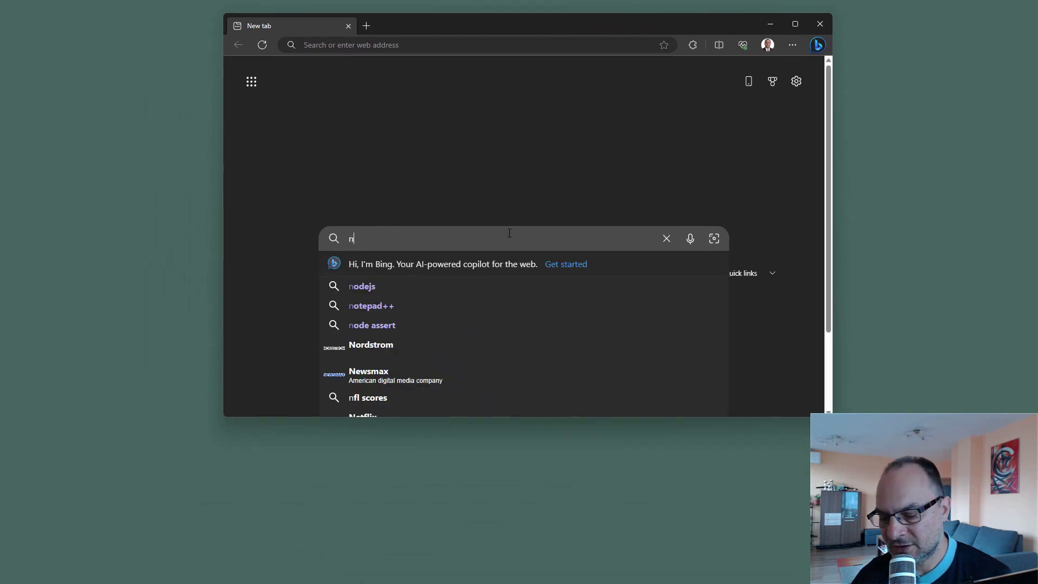
type("odejs")
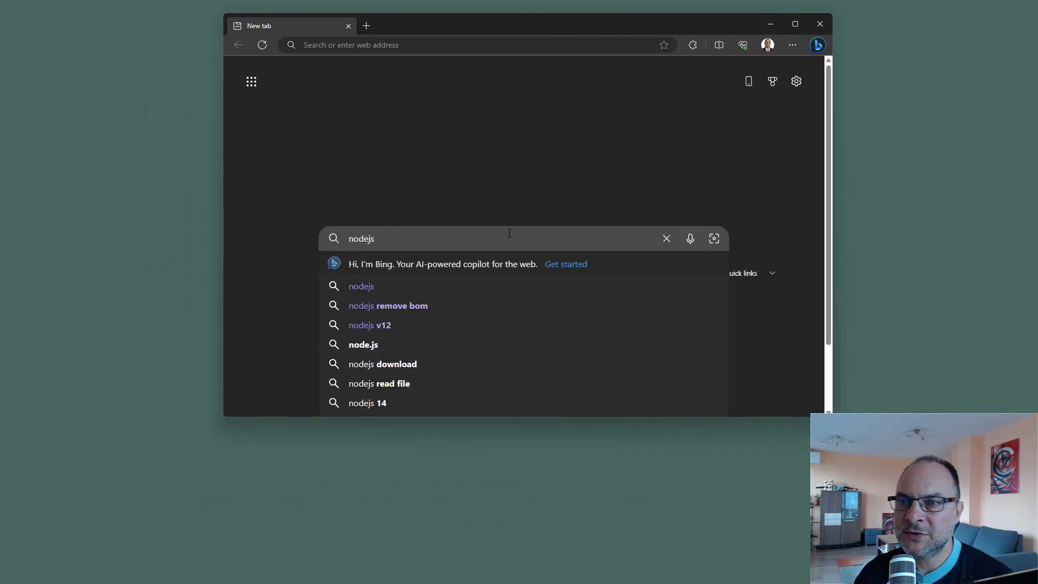
key("Return")
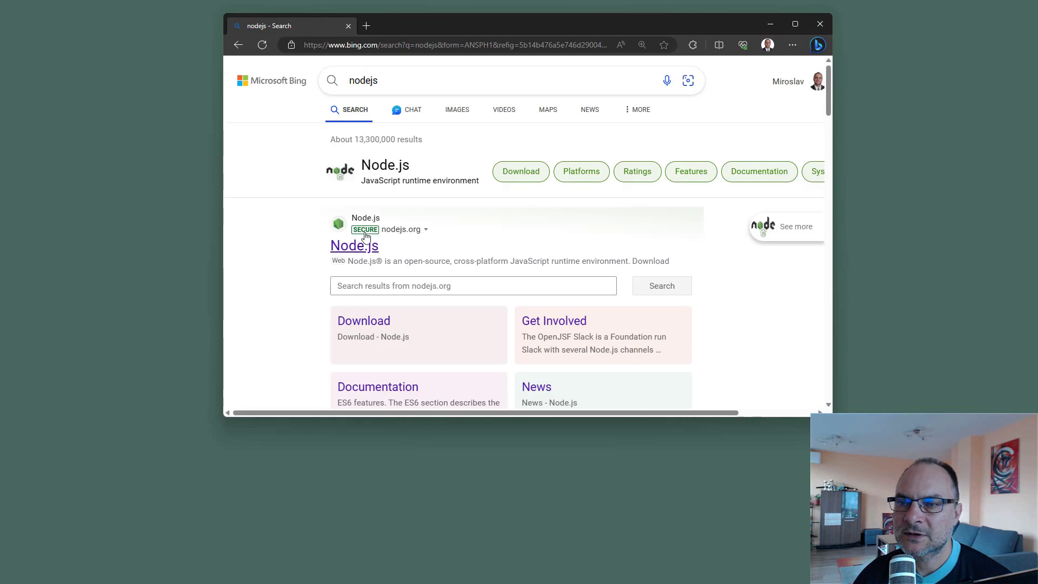
left_click(354, 246)
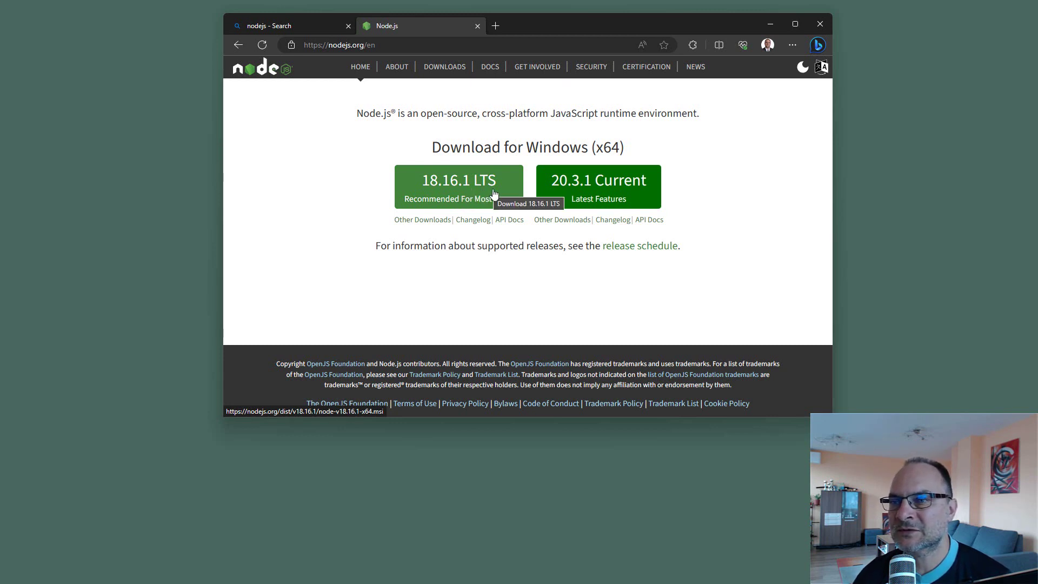
Download the Node.js 20.3.1 Current installer for Windows and show it in its download folder
left_click(598, 191)
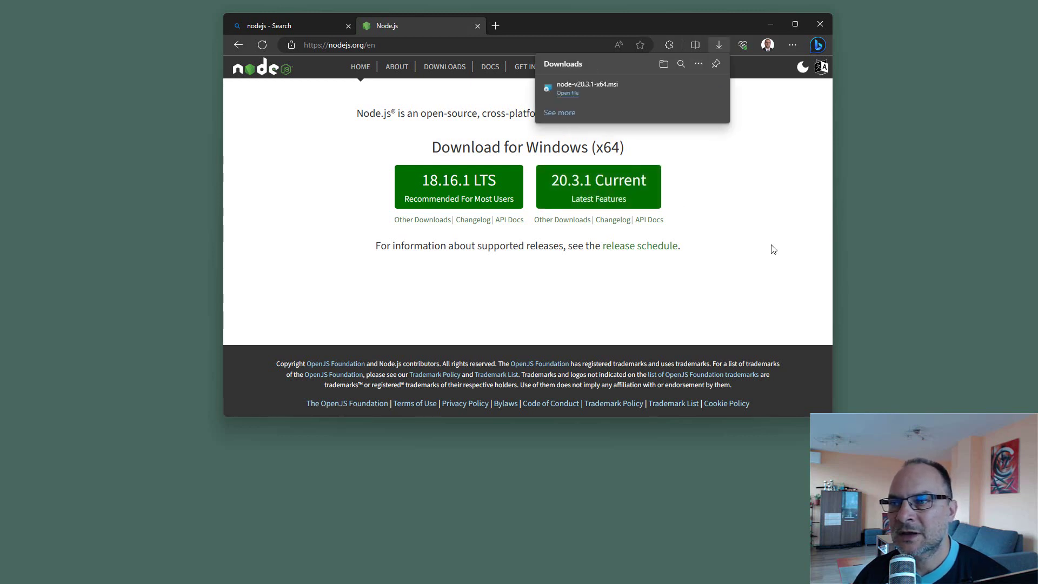
left_click(680, 89)
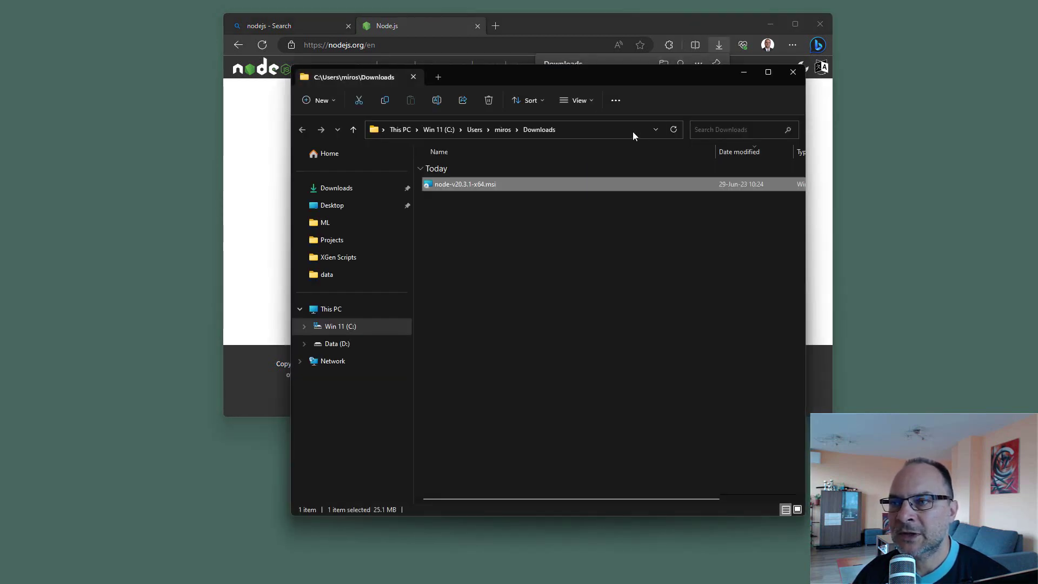
left_click_drag(638, 82, 750, 19)
left_click(764, 25)
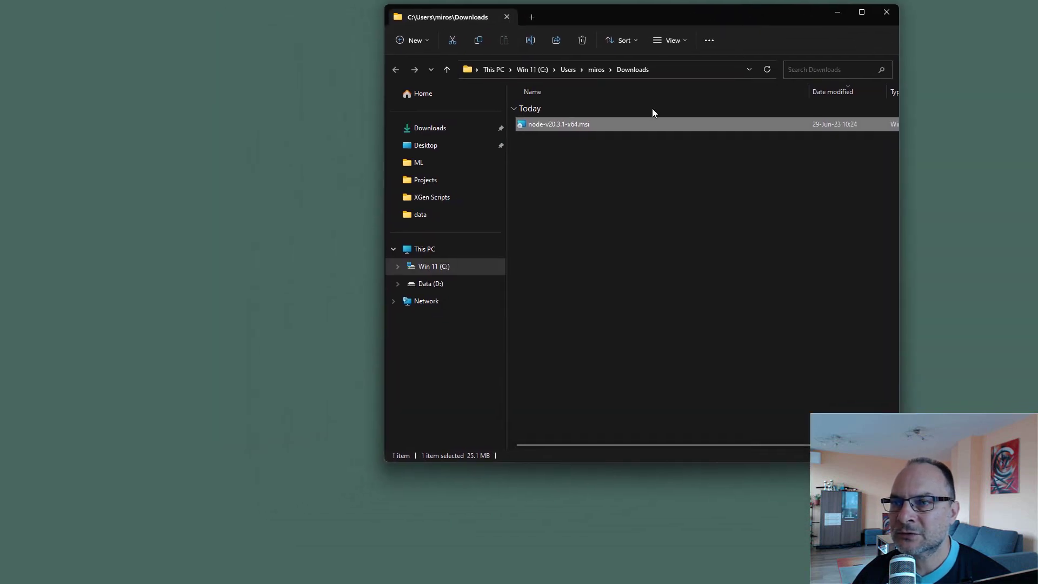
Launch the node-v20.3.1-x64.msi installer and accept its license agreement
double_click(553, 125)
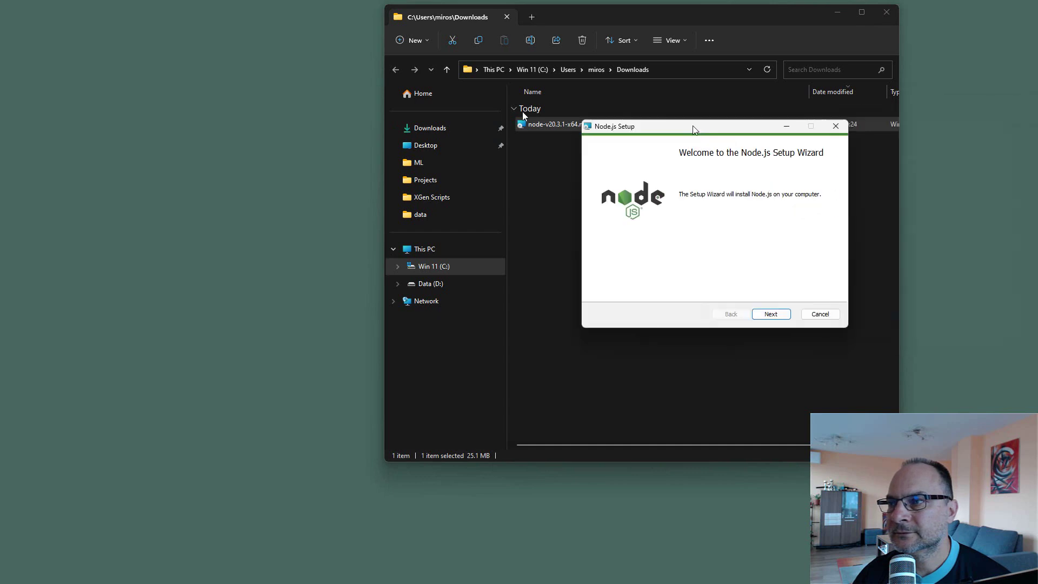
left_click(836, 13)
left_click(551, 295)
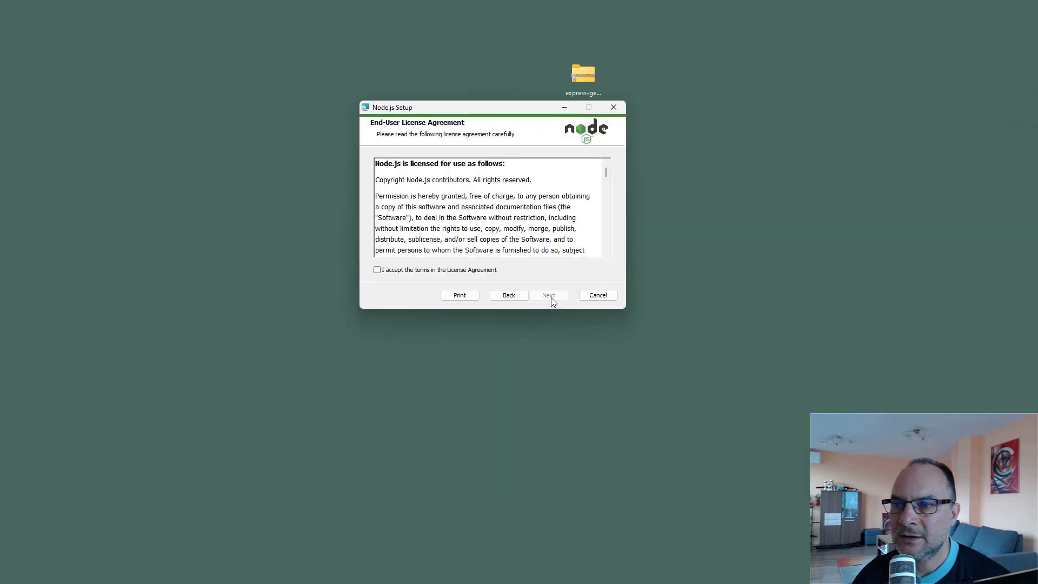
left_click(401, 271)
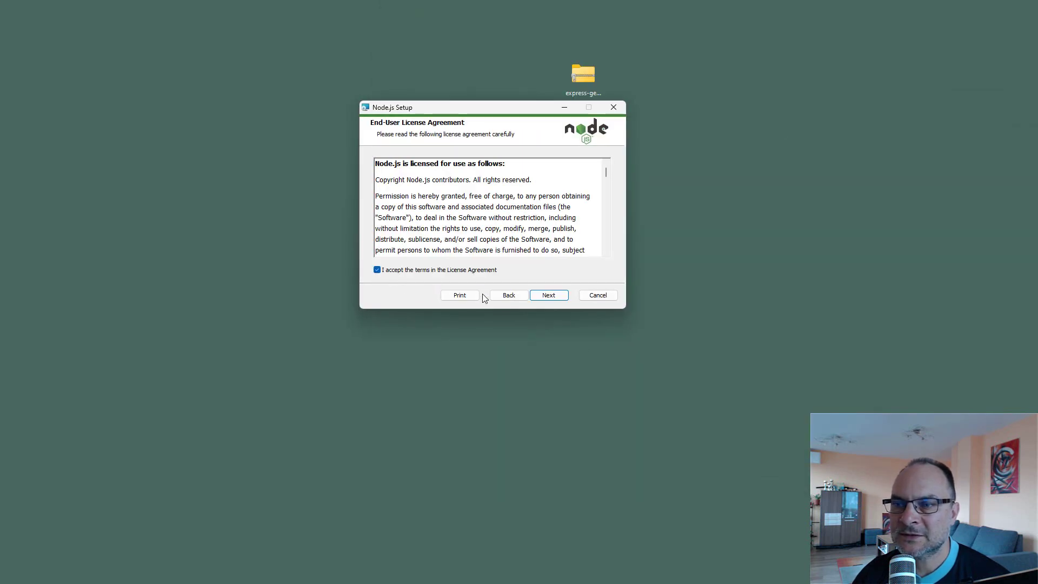
left_click(548, 298)
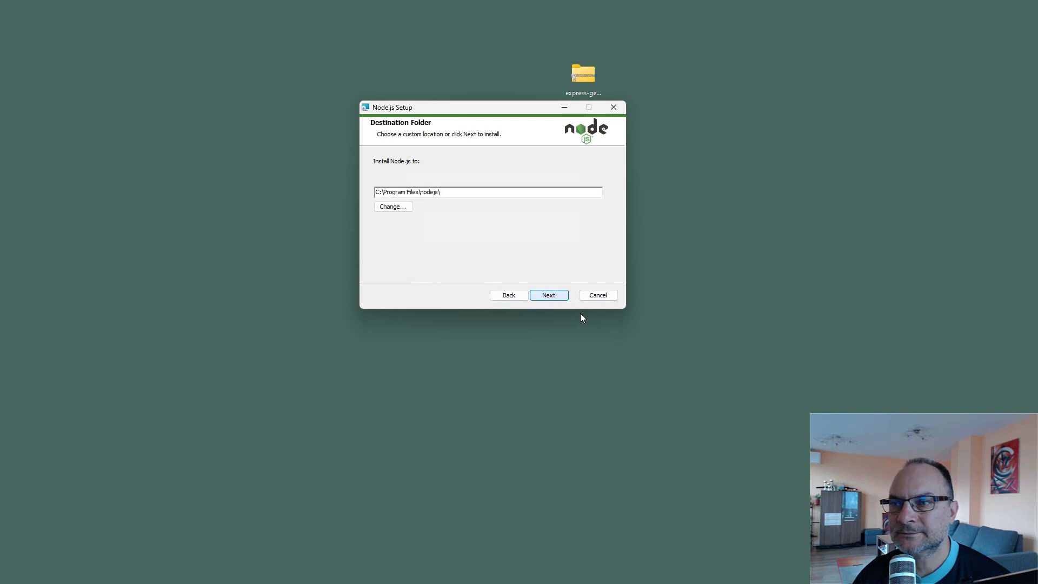
Install Node.js to C:\Program Files\nodejs\ with the default features and without the native module tools, then finish the setup
left_click(555, 297)
left_click(557, 298)
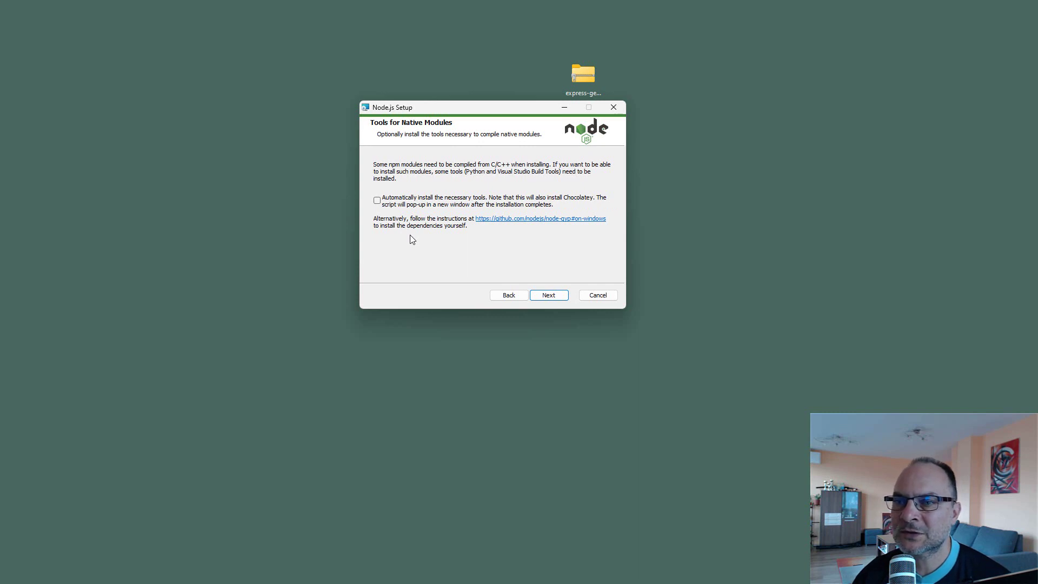
left_click(538, 296)
left_click(543, 296)
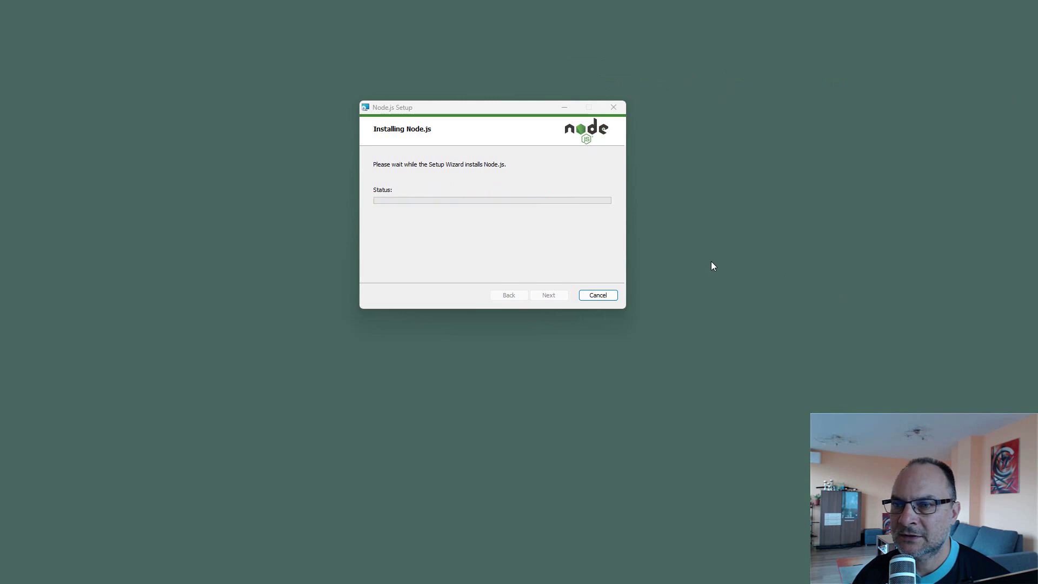
left_click(551, 296)
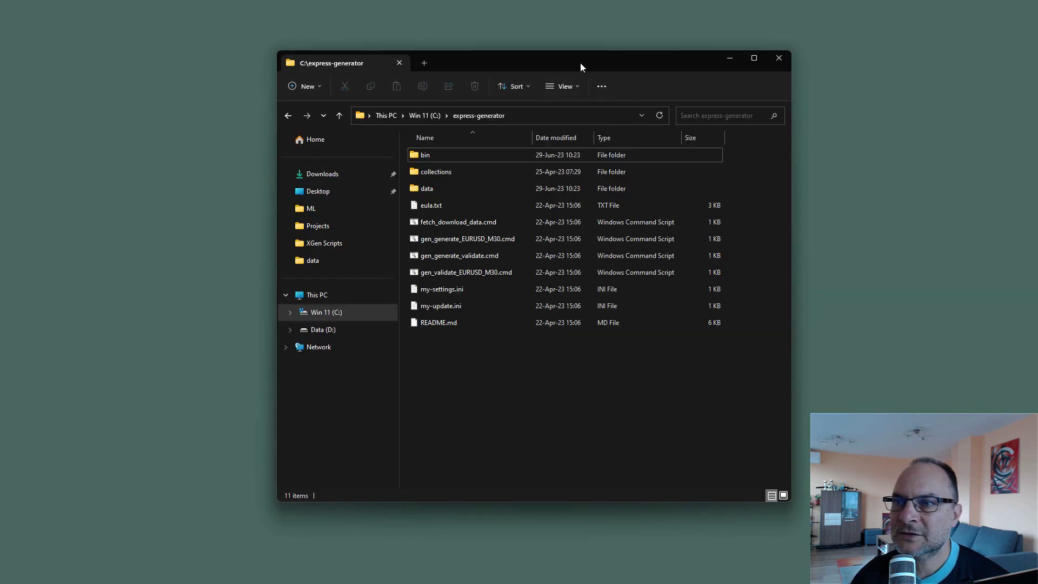
Close the current folder window and open C:\express-generator in a new File Explorer window
left_click_drag(579, 63, 580, 20)
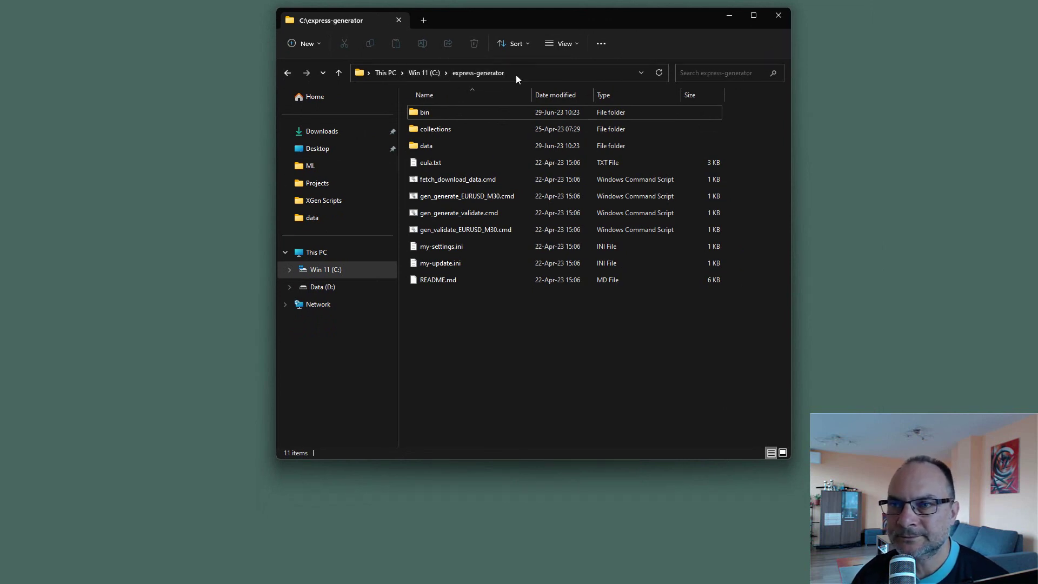
left_click(776, 15)
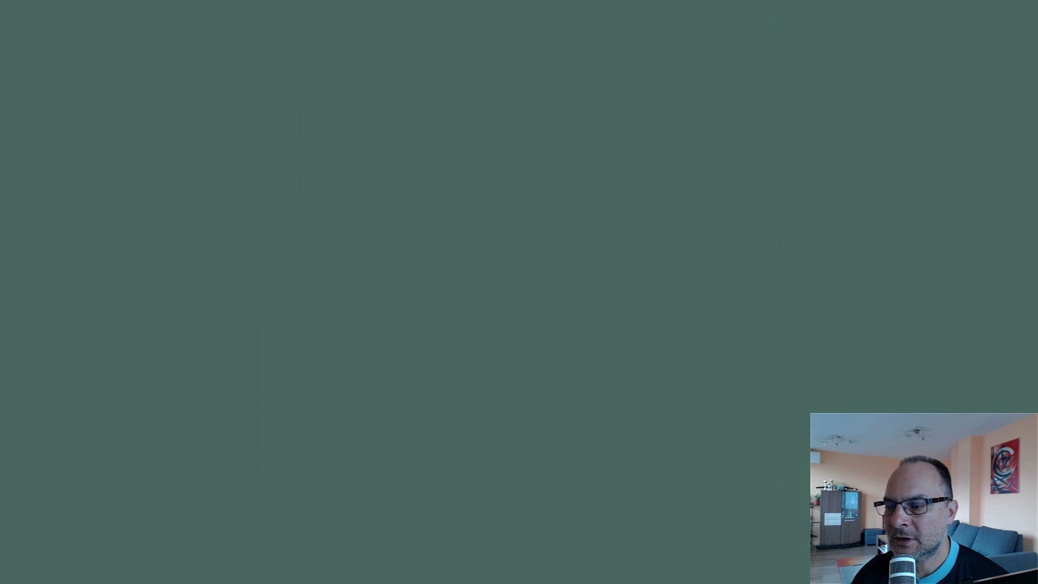
key("super+e")
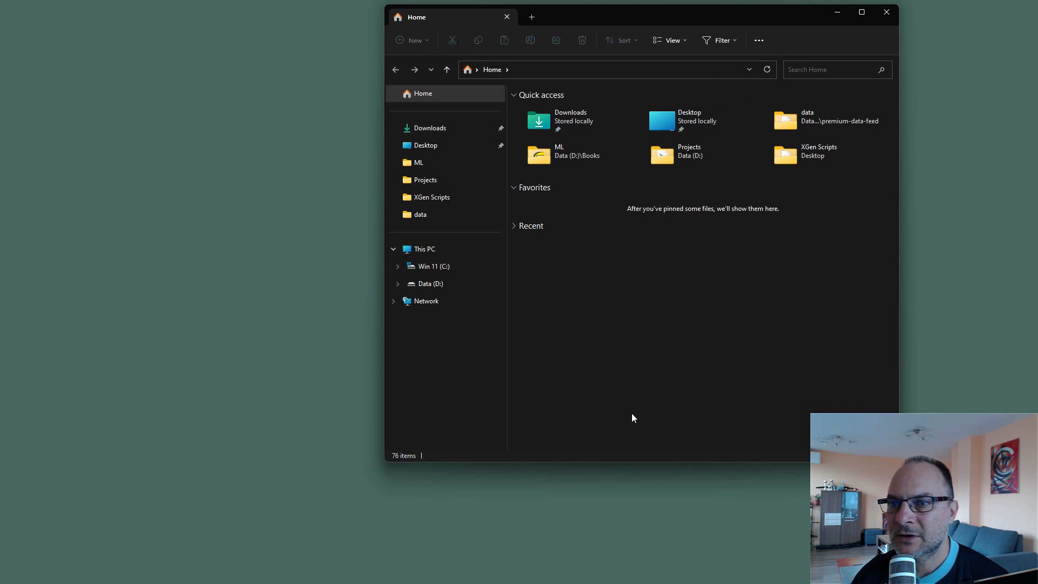
left_click(430, 266)
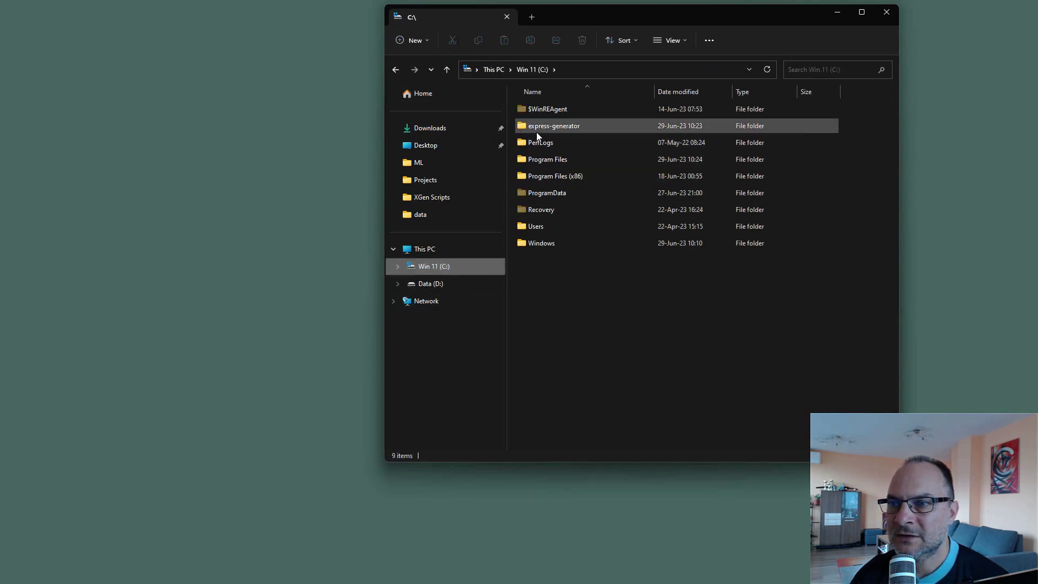
double_click(537, 135)
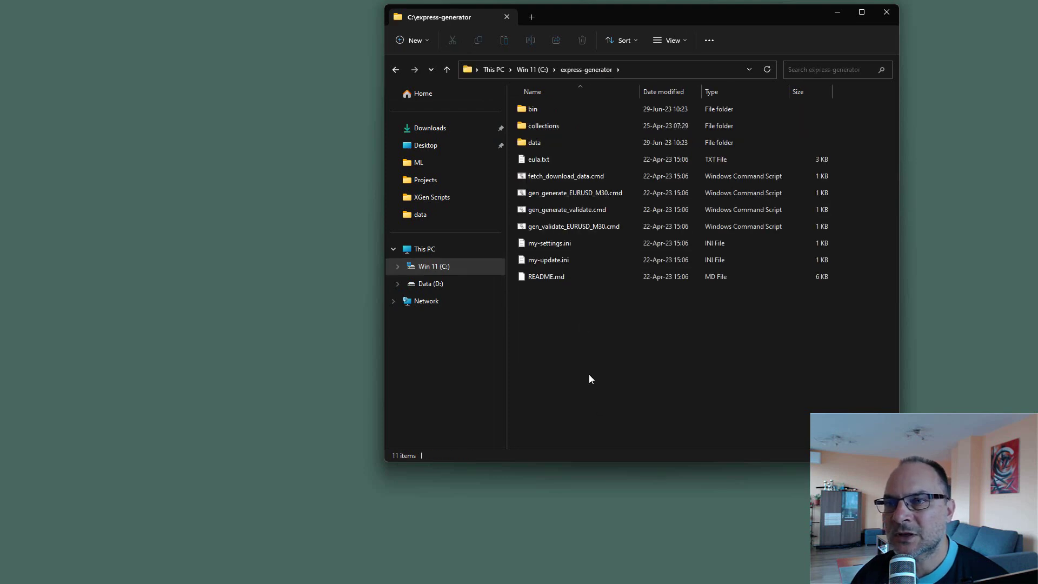
Open a PowerShell terminal in the express-generator folder and place its window over the folder window
right_click(552, 301)
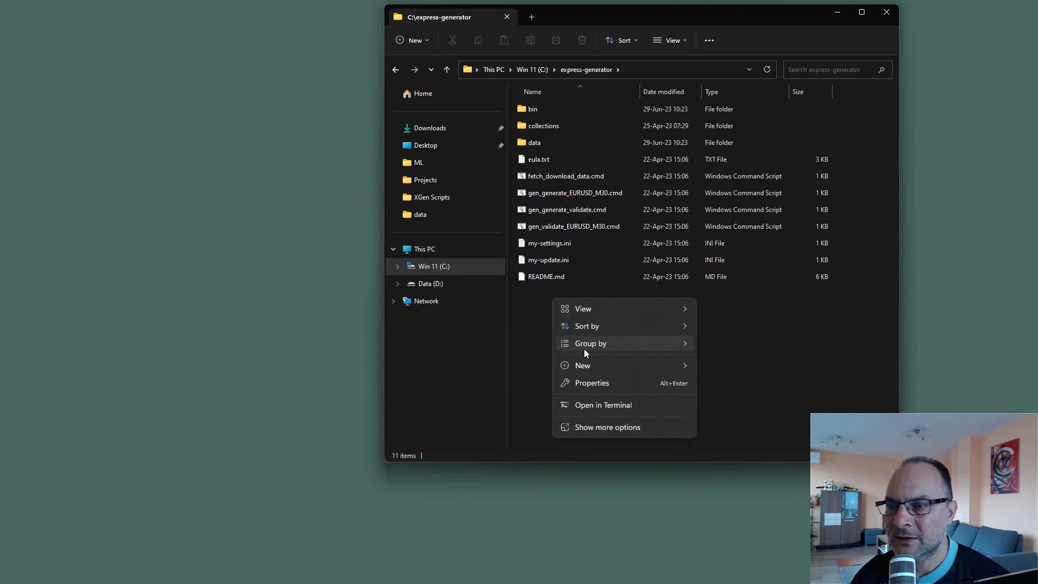
left_click(607, 405)
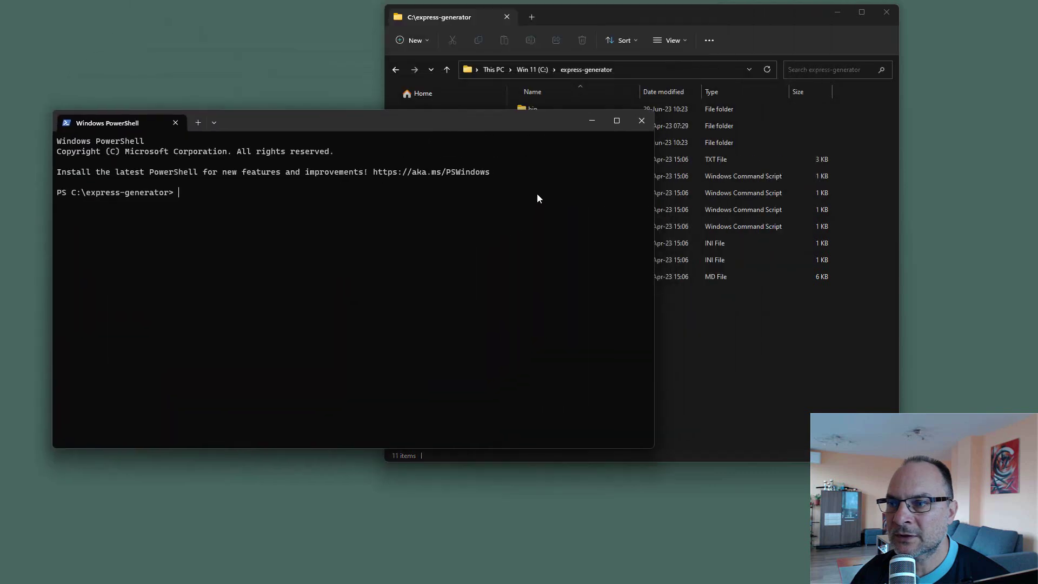
left_click(773, 336)
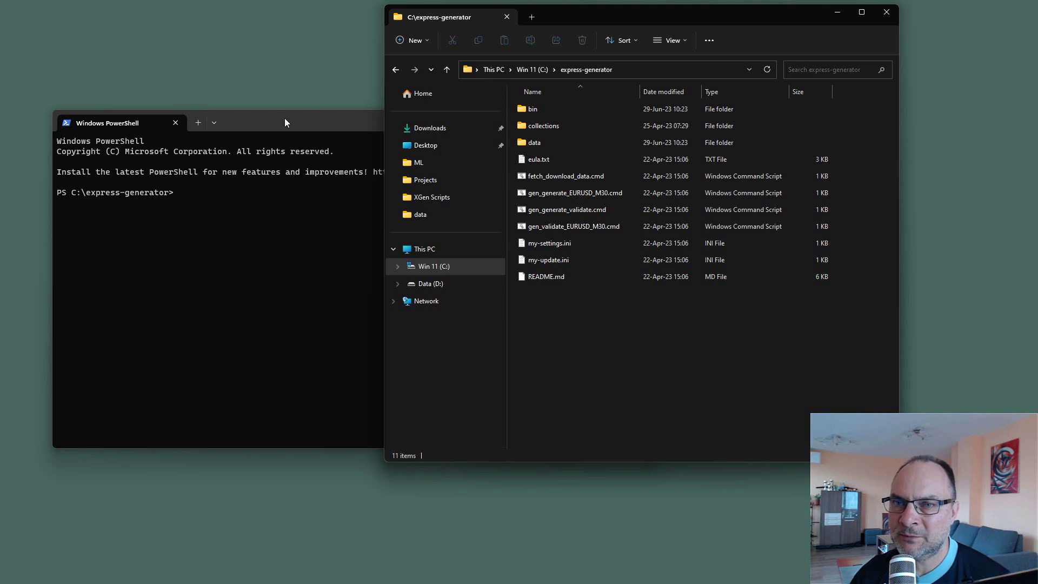
left_click_drag(285, 123, 477, 83)
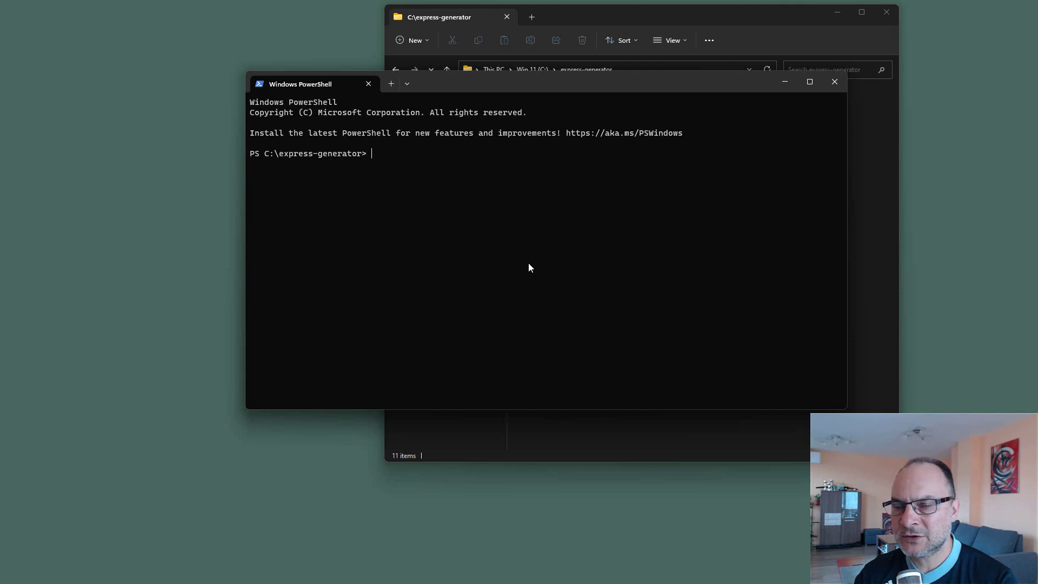
Download the EURUSD M15 price data by running node bin\fetch --symbol EURUSD --period M15
type("node ")
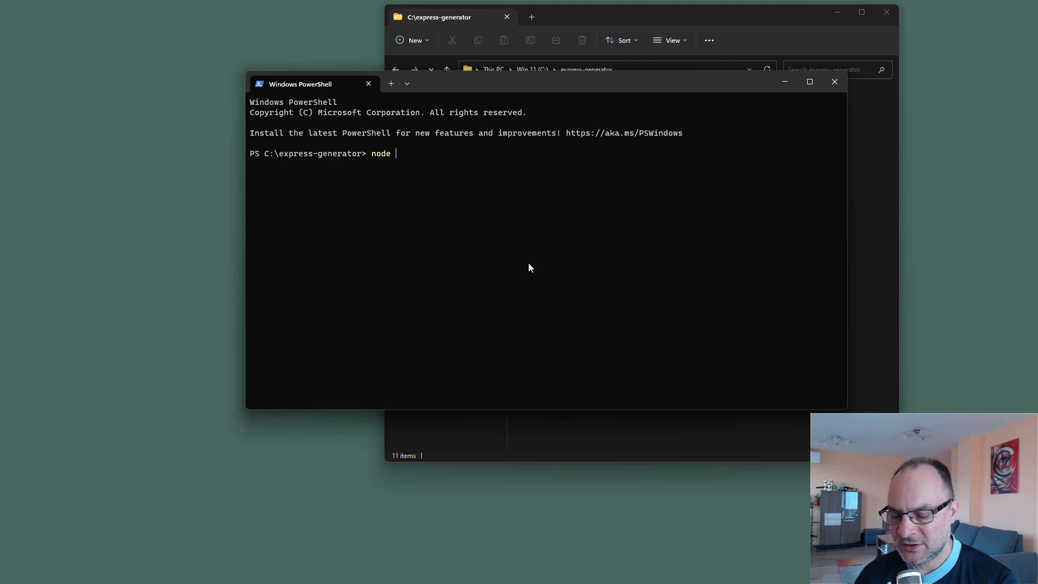
type("bin\\")
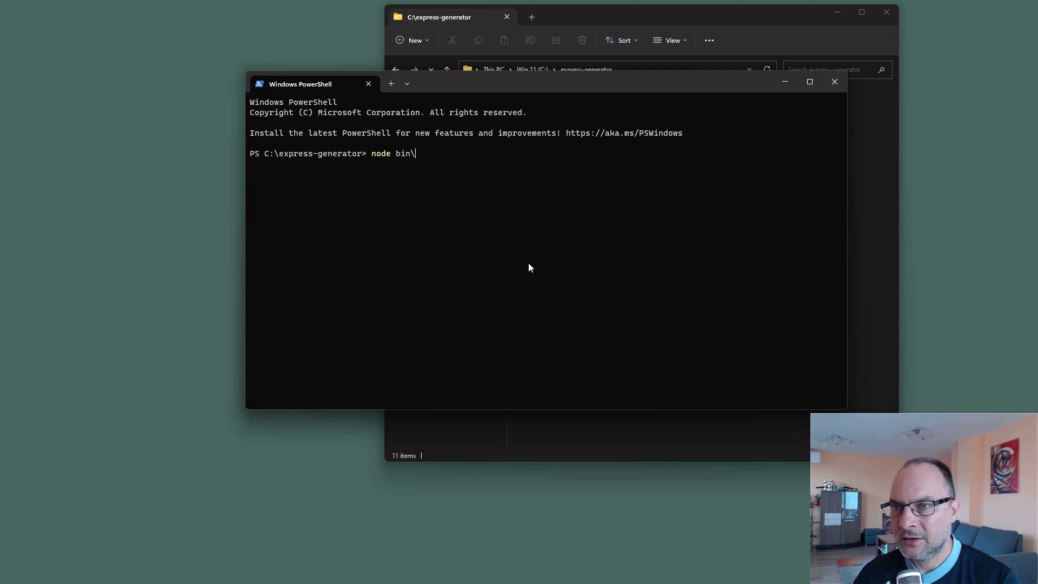
type("fetc")
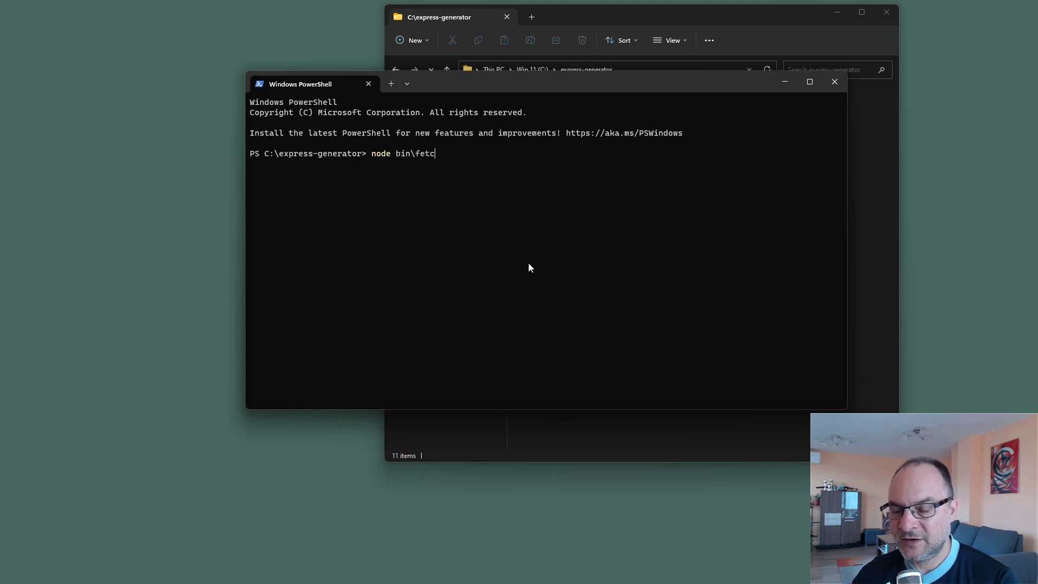
type("h --")
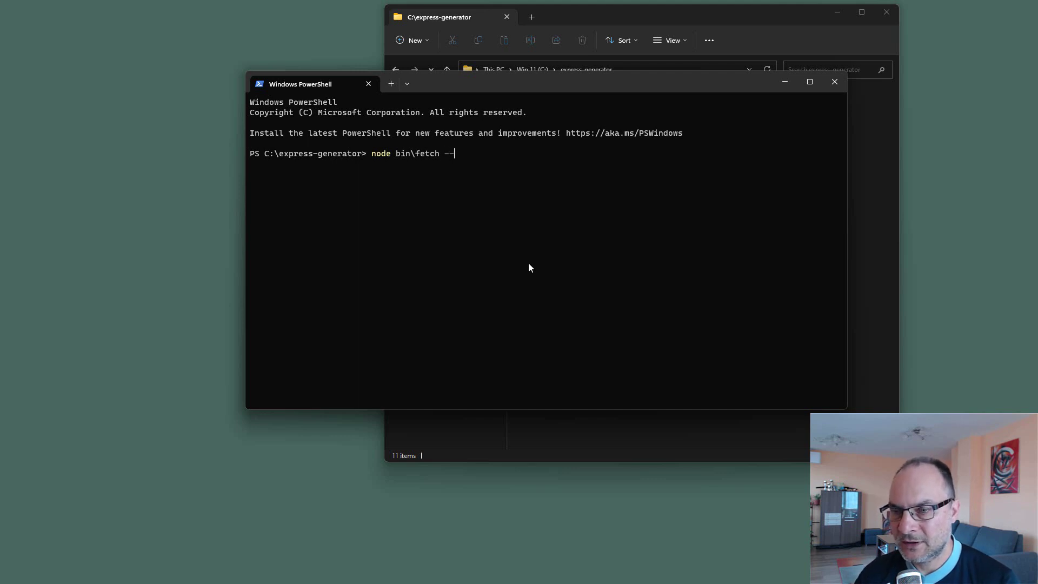
type("symbol ")
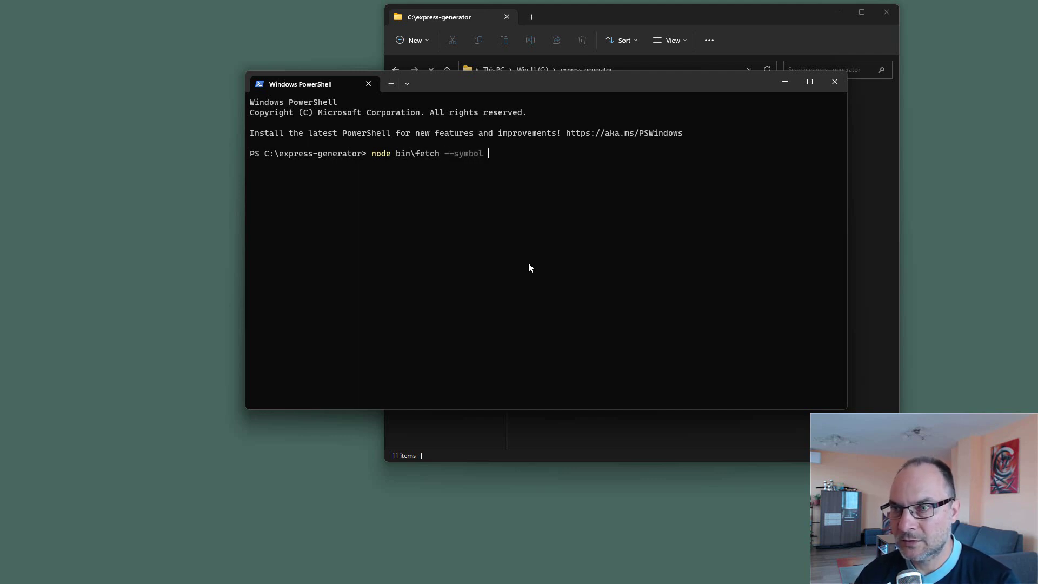
type("EURU")
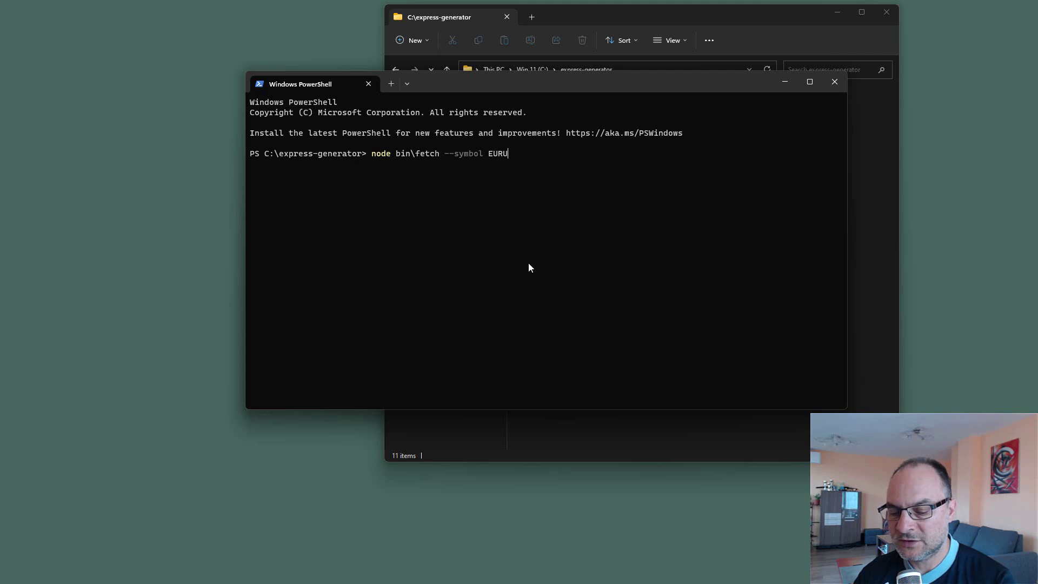
type("SD --period")
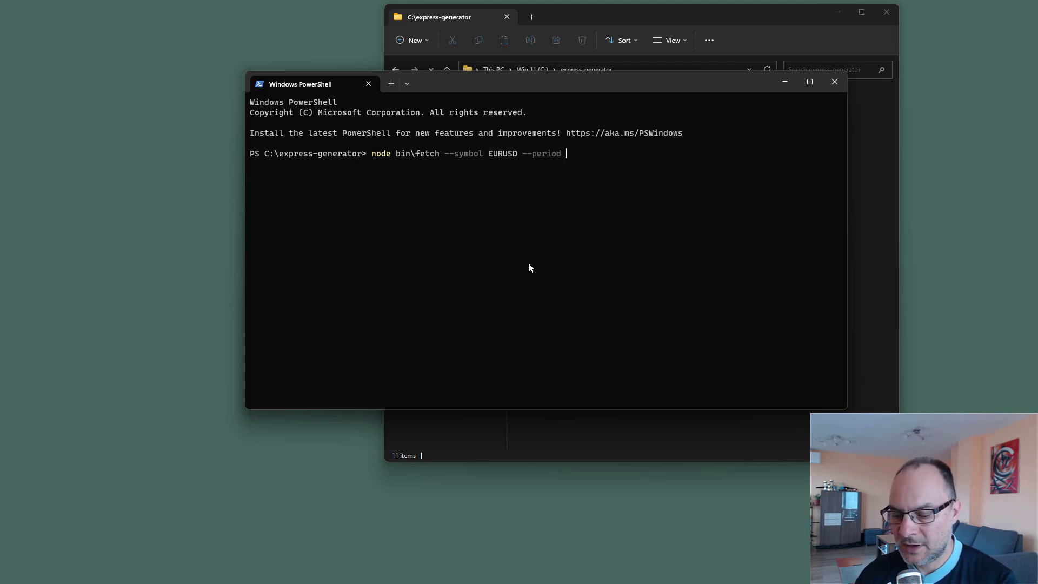
type(" M15")
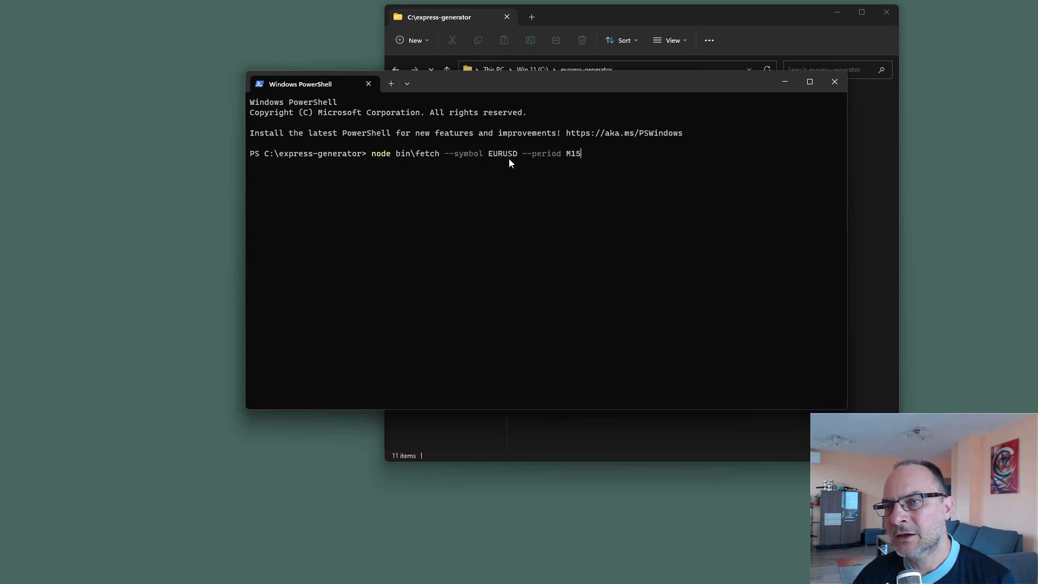
key("Return")
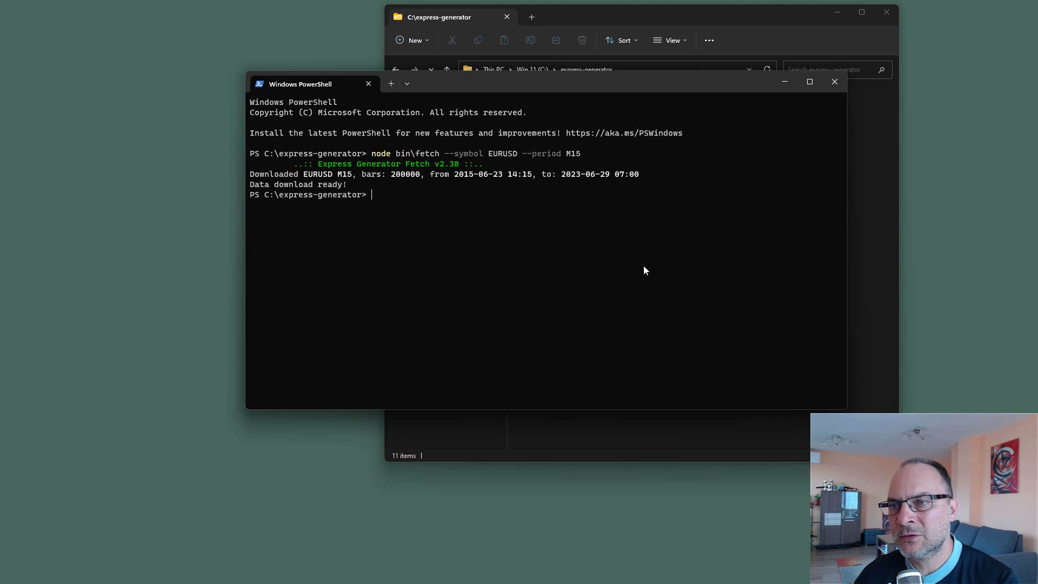
Generate strategies by reusing the previous command with gen in place of fetch: node bin\gen --symbol EURUSD --period M15
key("Up")
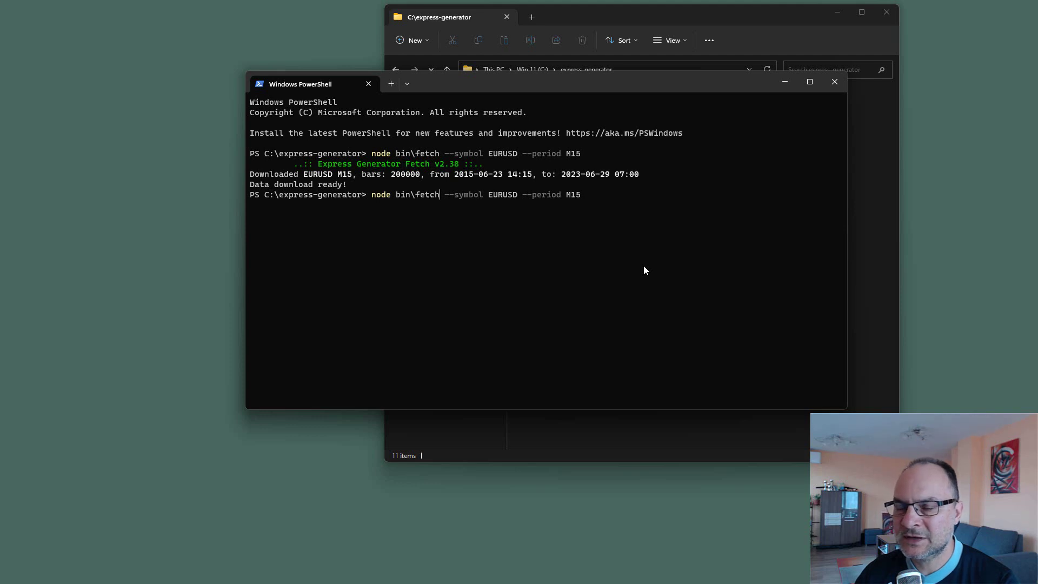
key("ctrl+Left")
key("ctrl+Left")
key("ctrl+Left")
key("ctrl+Left")
key("Left")
key("BackSpace")
key("BackSpace")
key("BackSpace")
key("BackSpace")
key("BackSpace")
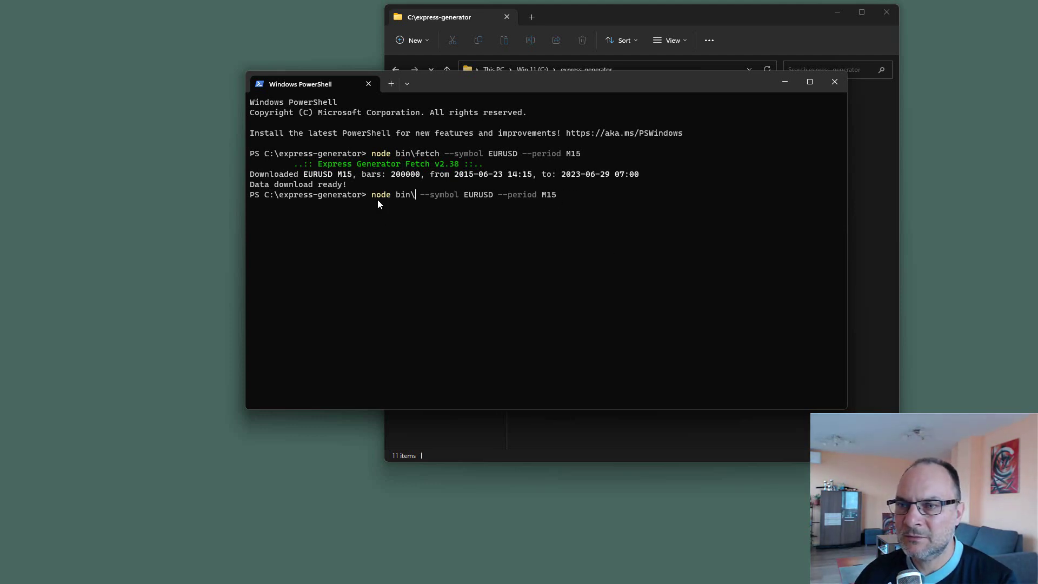
type("gen")
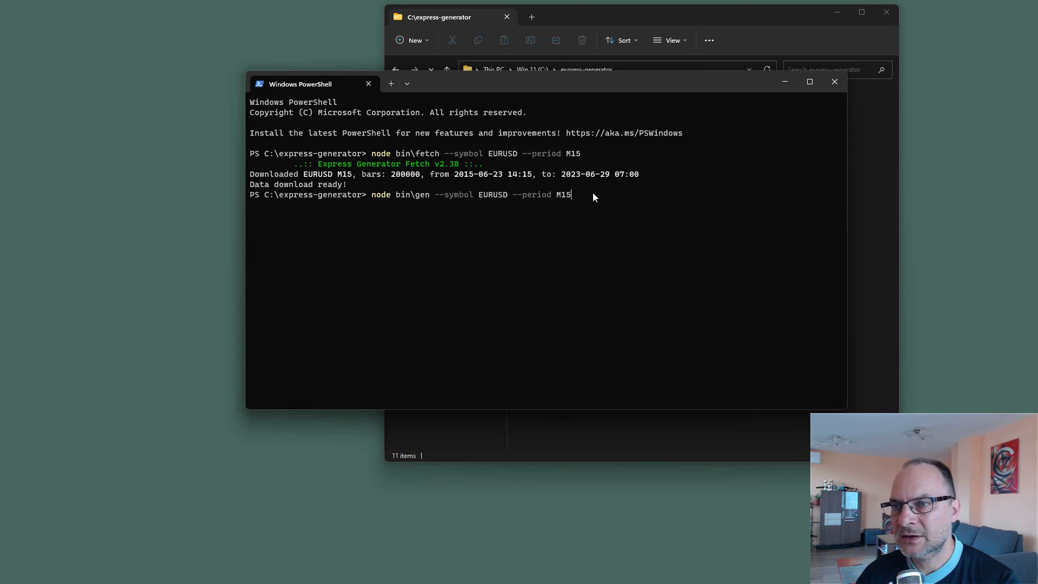
key("Return")
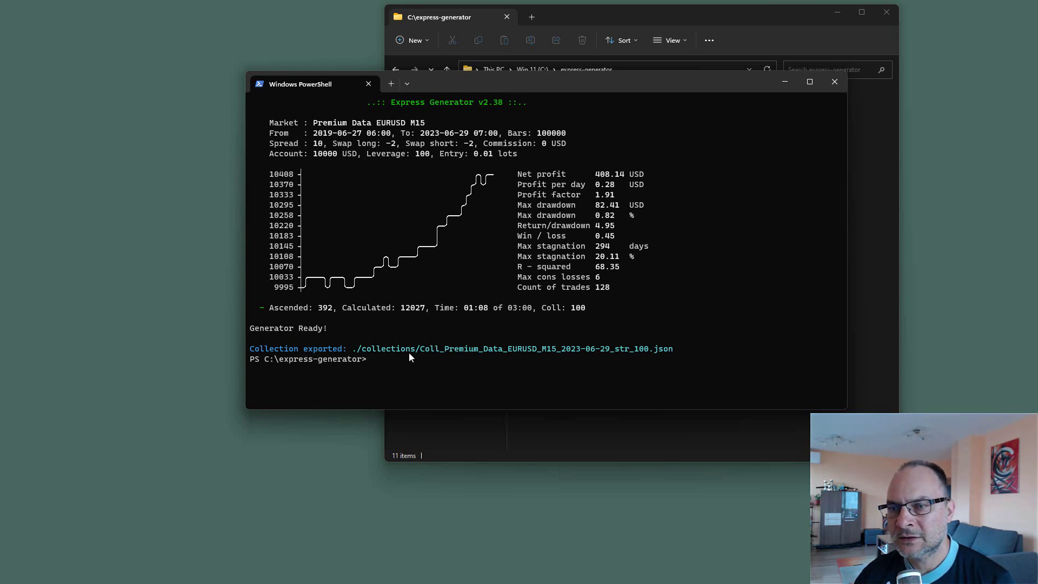
Bring the express-generator folder window forward and open its collections folder to check for the exported collection file
left_click_drag(648, 9, 616, 0)
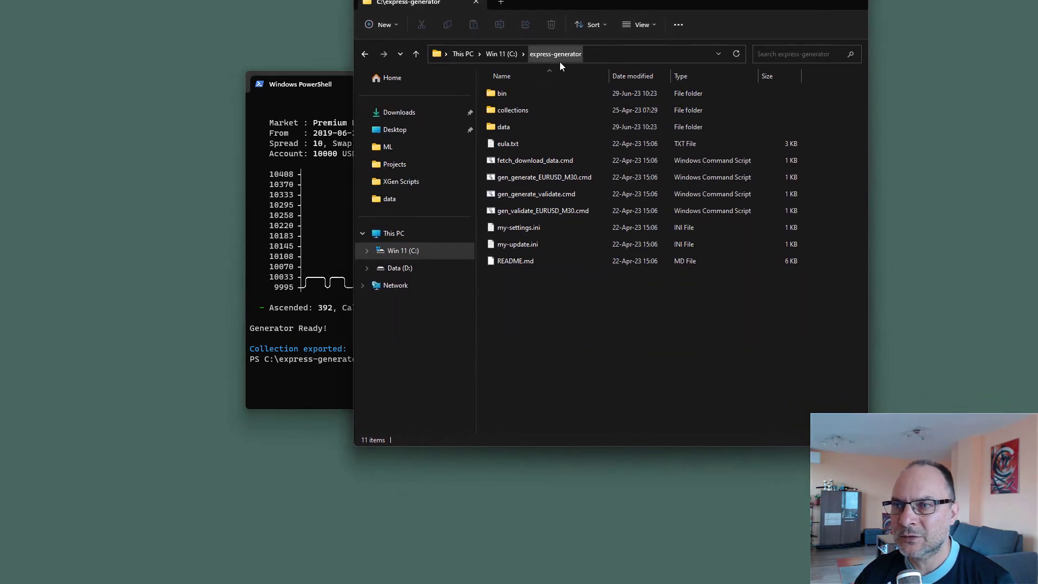
double_click(486, 113)
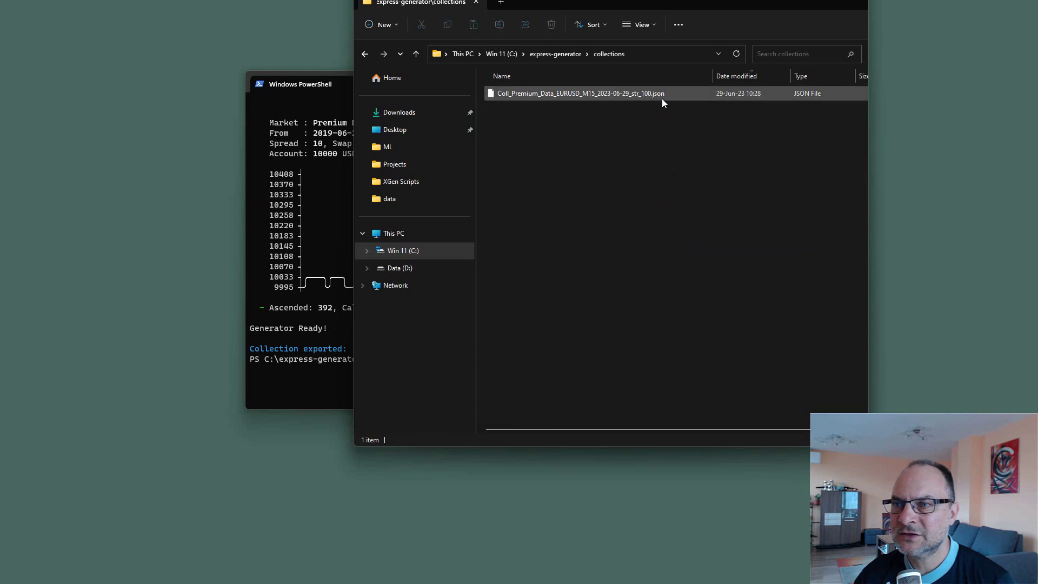
left_click_drag(627, 7, 717, 19)
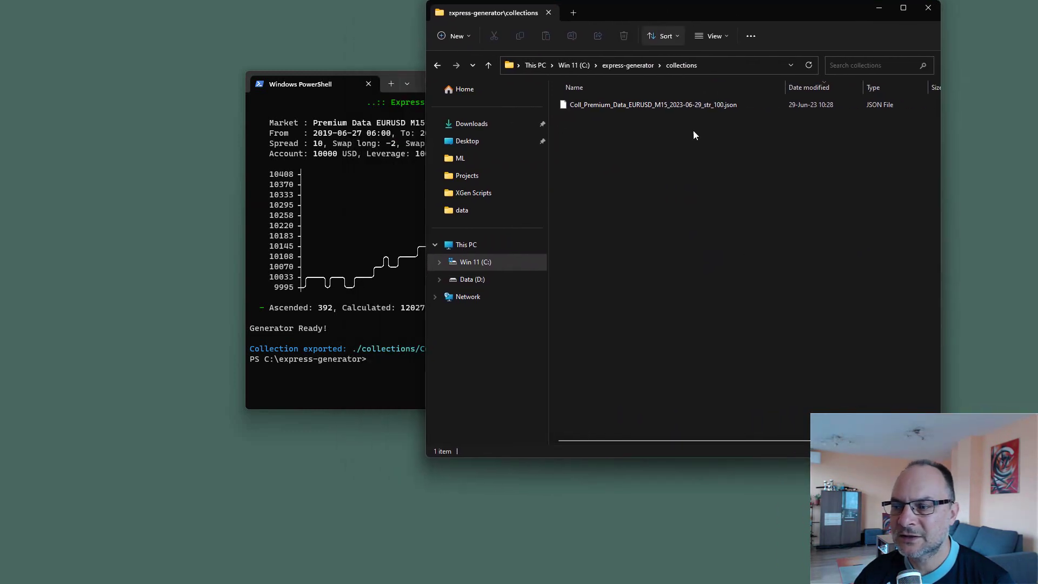
Switch to the web browser, open eas.forexsb.com in a new tab and move the browser window over the folder window
key("alt+Tab")
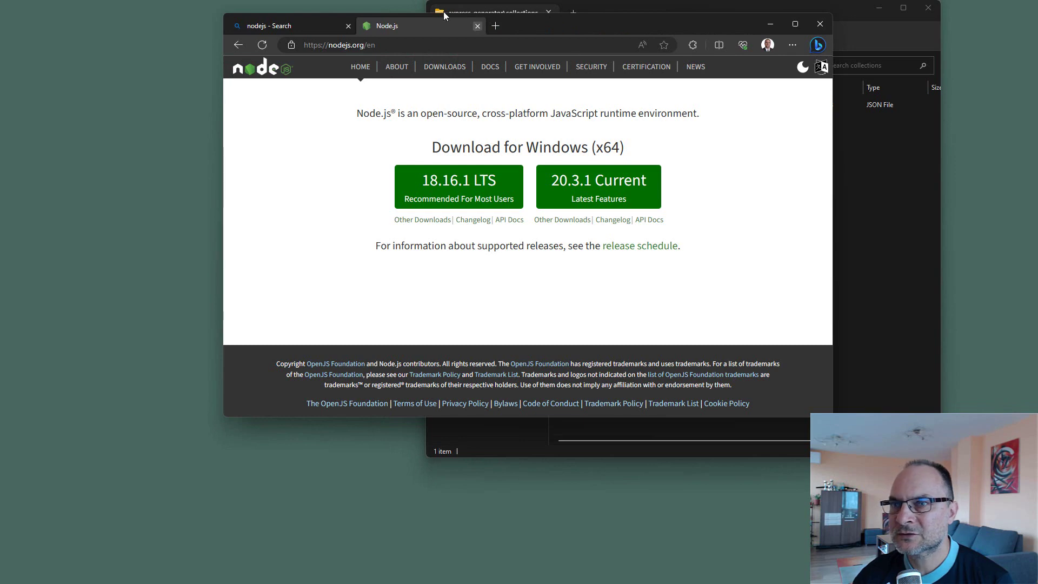
left_click(496, 26)
type("eas.")
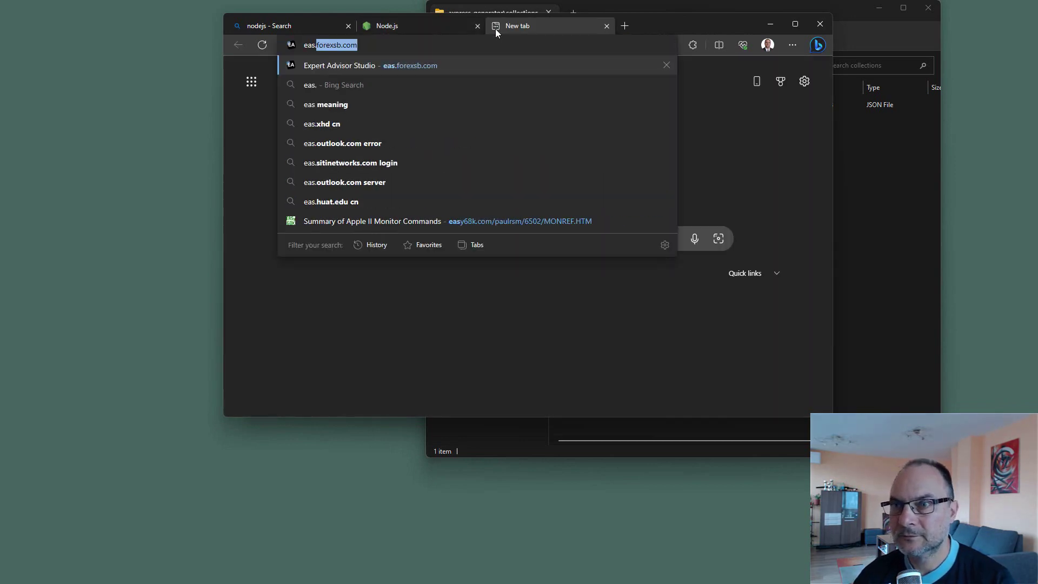
key("Return")
left_click_drag(665, 26, 774, 47)
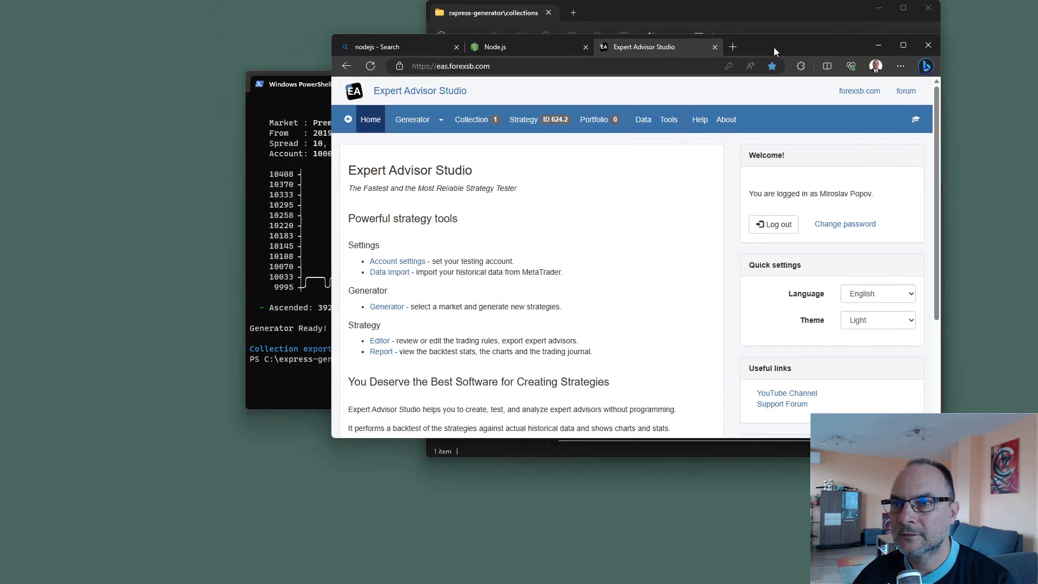
Open the Collection page in Expert Advisor Studio and remove all strategies from it
left_click(513, 125)
left_click(471, 120)
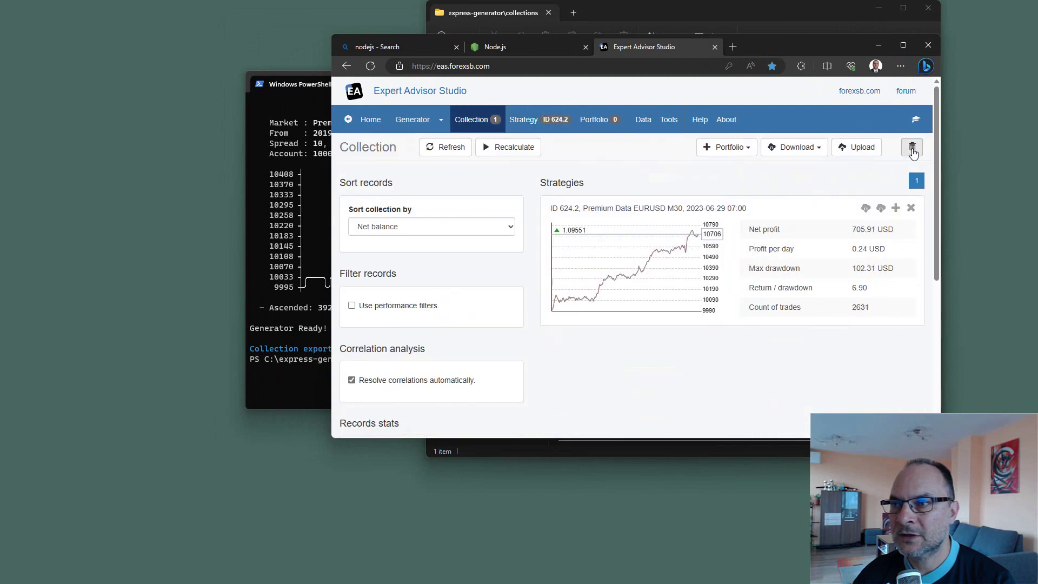
left_click(911, 147)
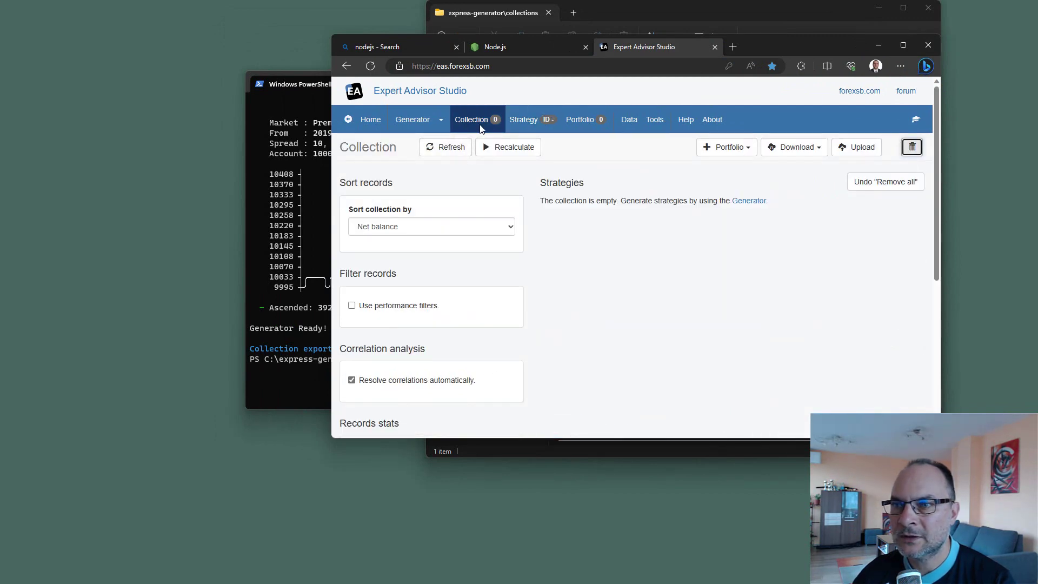
Upload Coll_Premium_Data_EURUSD_M15_2023-06-29_str_100.json from C:\express-generator\collections into the strategy collection
left_click(841, 154)
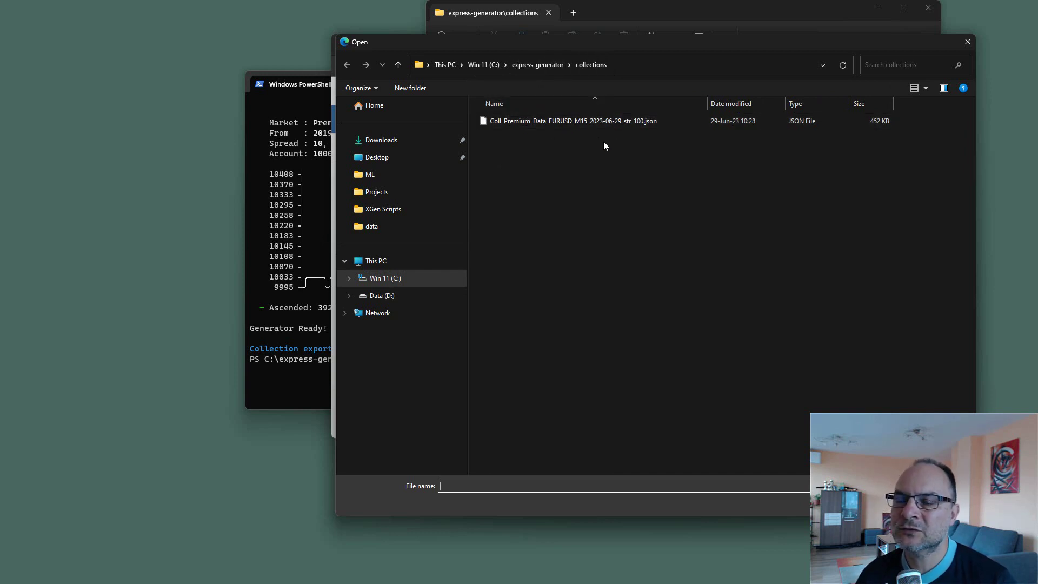
left_click(380, 303)
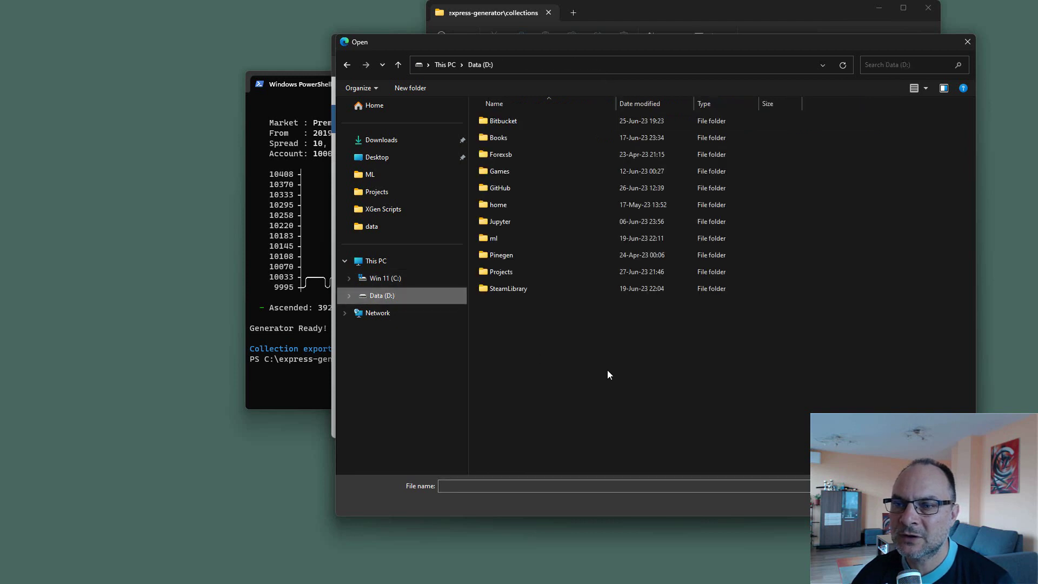
left_click(383, 281)
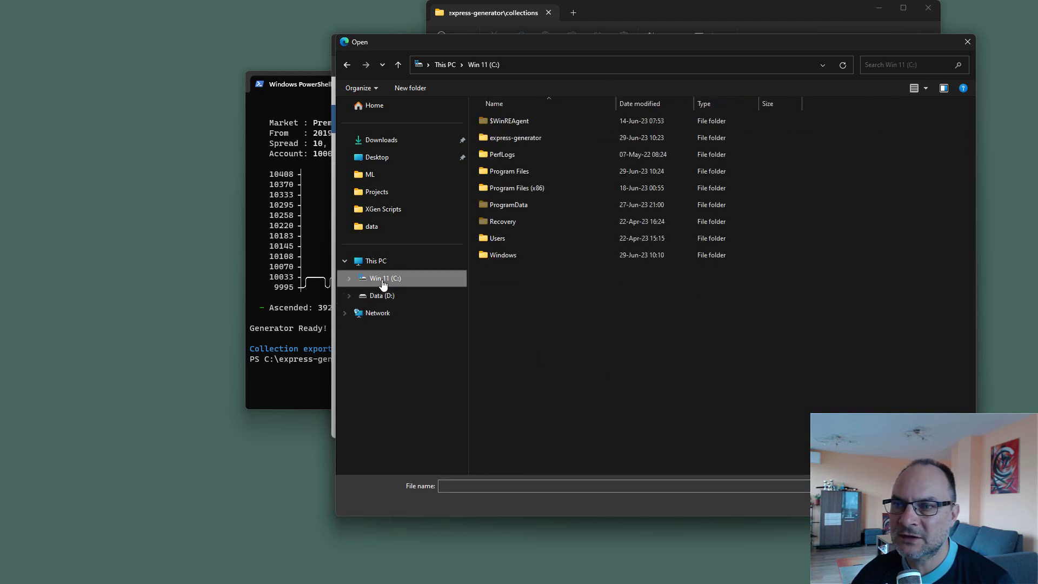
double_click(508, 137)
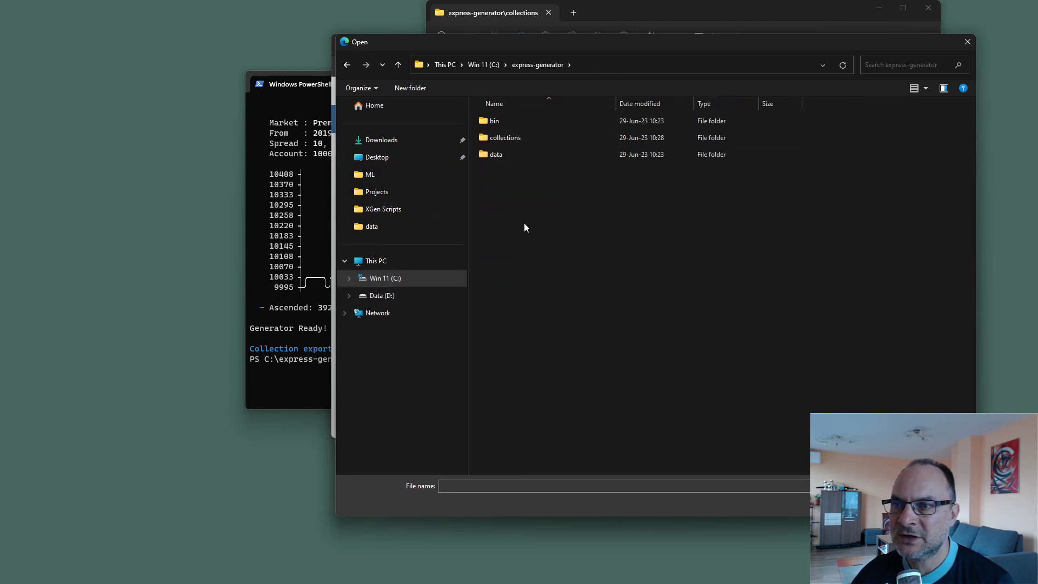
double_click(493, 138)
left_click(540, 121)
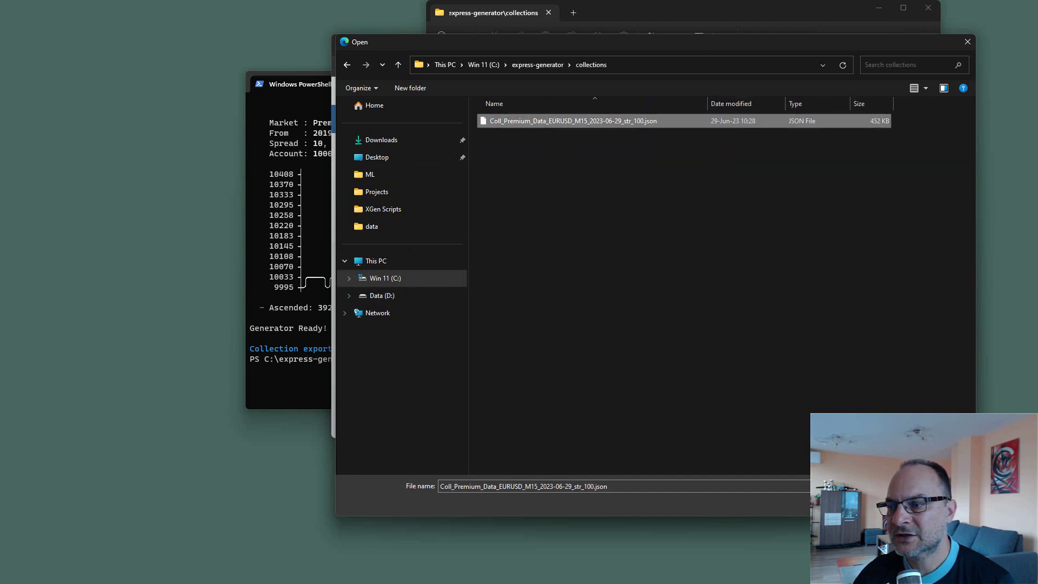
double_click(539, 121)
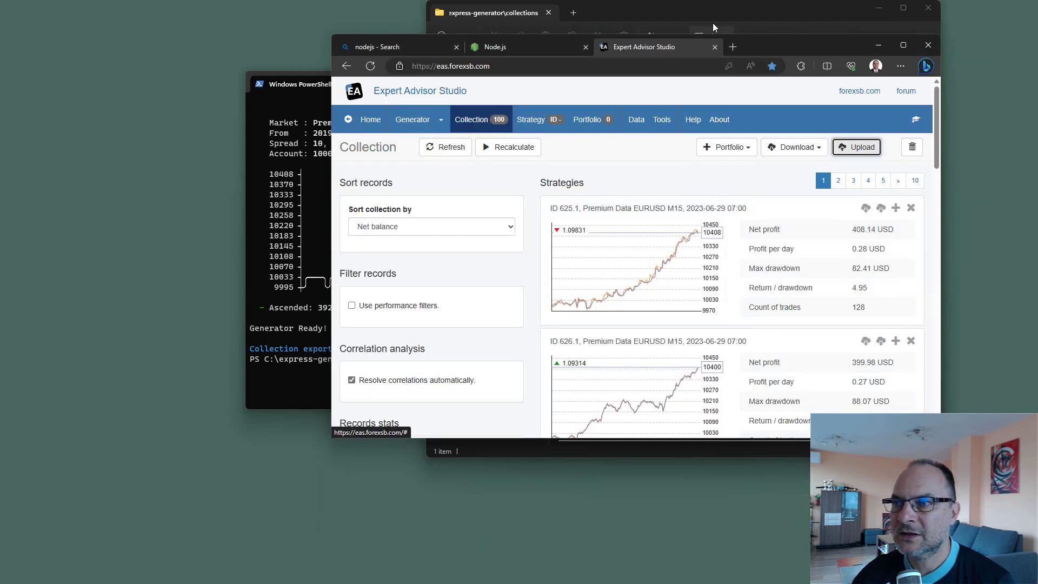
Close the collections folder window and spread the PowerShell and browser windows apart to compare the generator output with the uploaded collection
left_click_drag(757, 12, 531, 86)
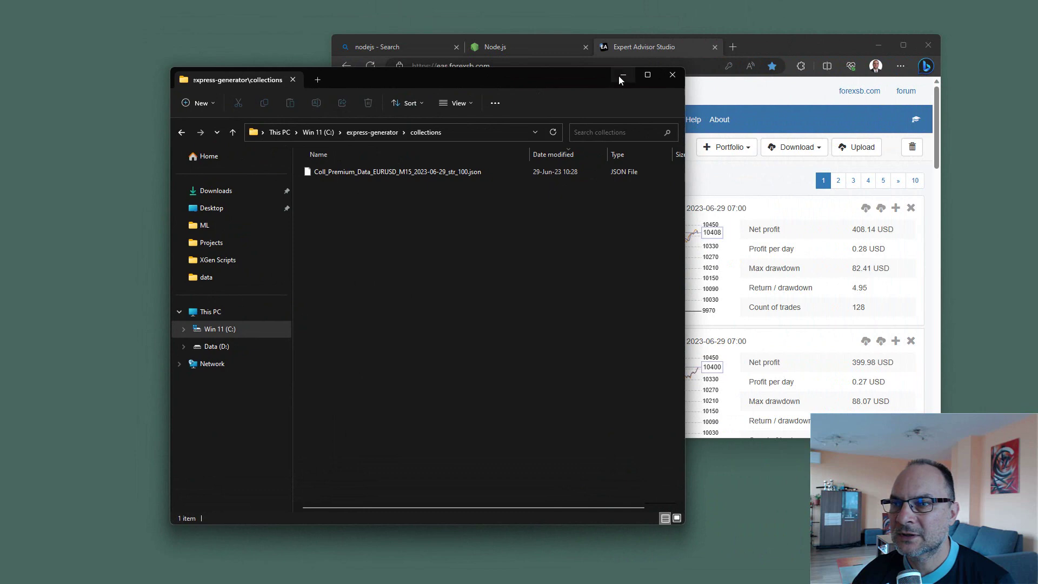
left_click(670, 77)
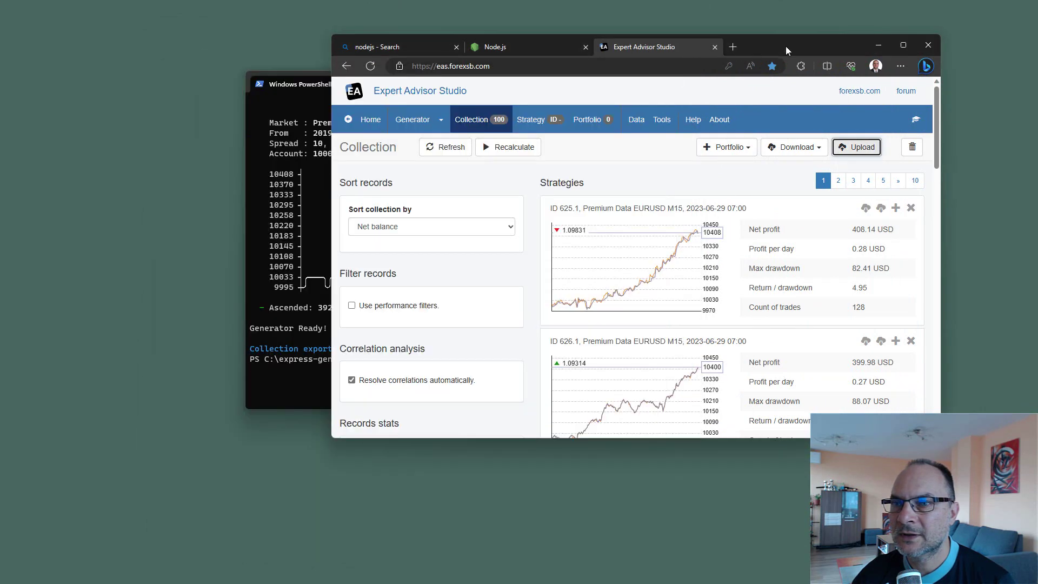
left_click_drag(786, 46, 855, 47)
left_click(452, 83)
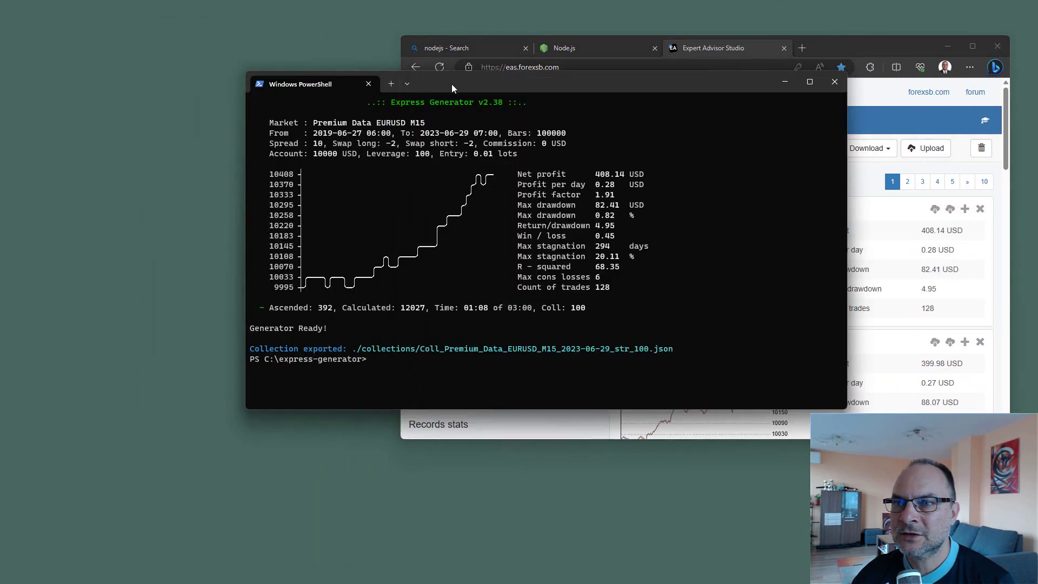
left_click_drag(452, 83, 319, 83)
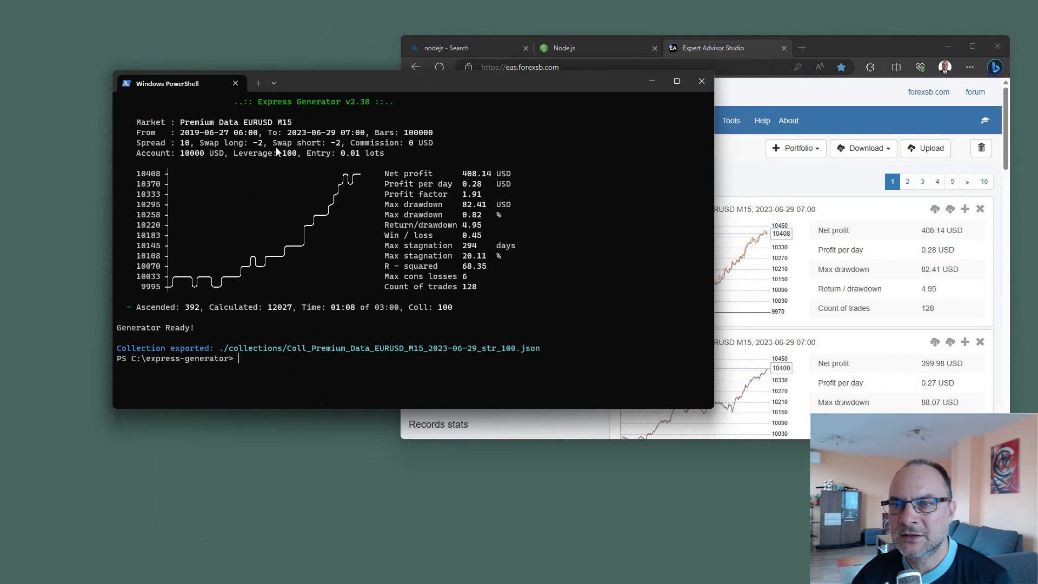
left_click(861, 47)
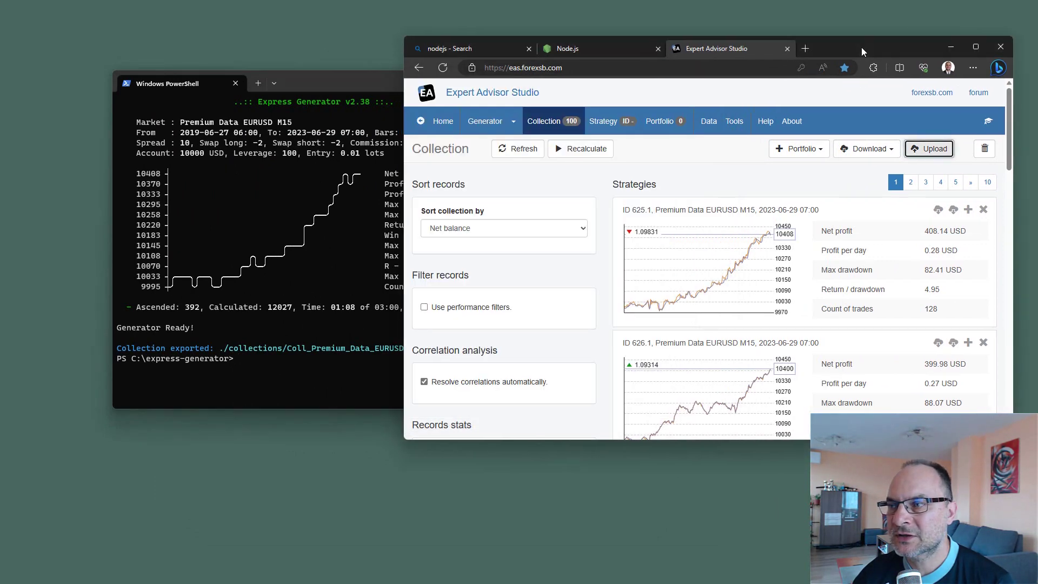
left_click_drag(861, 47, 880, 53)
left_click_drag(359, 77, 322, 81)
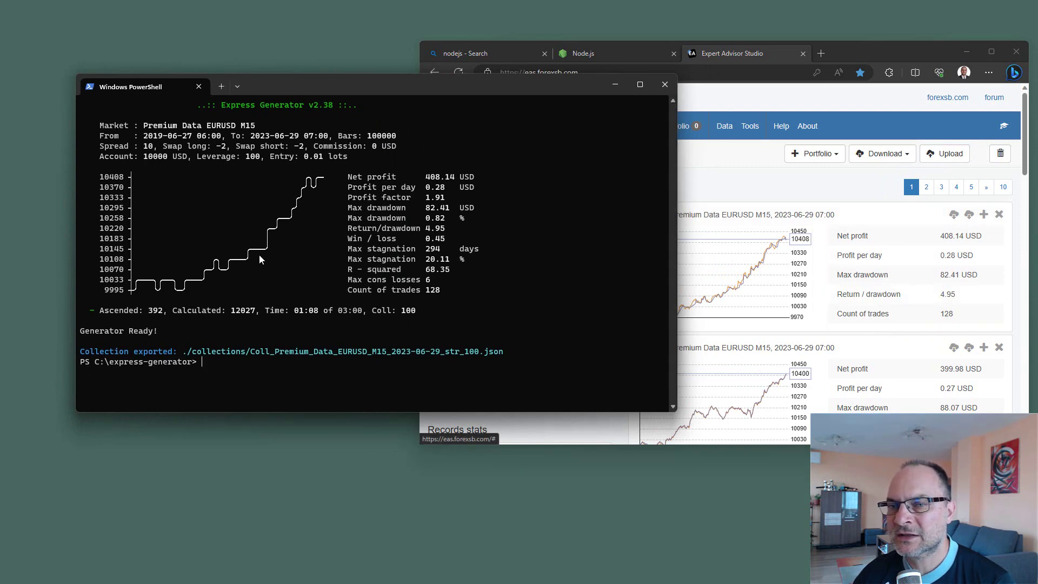
Open the first strategy of the uploaded collection in the strategy Editor
left_click(764, 181)
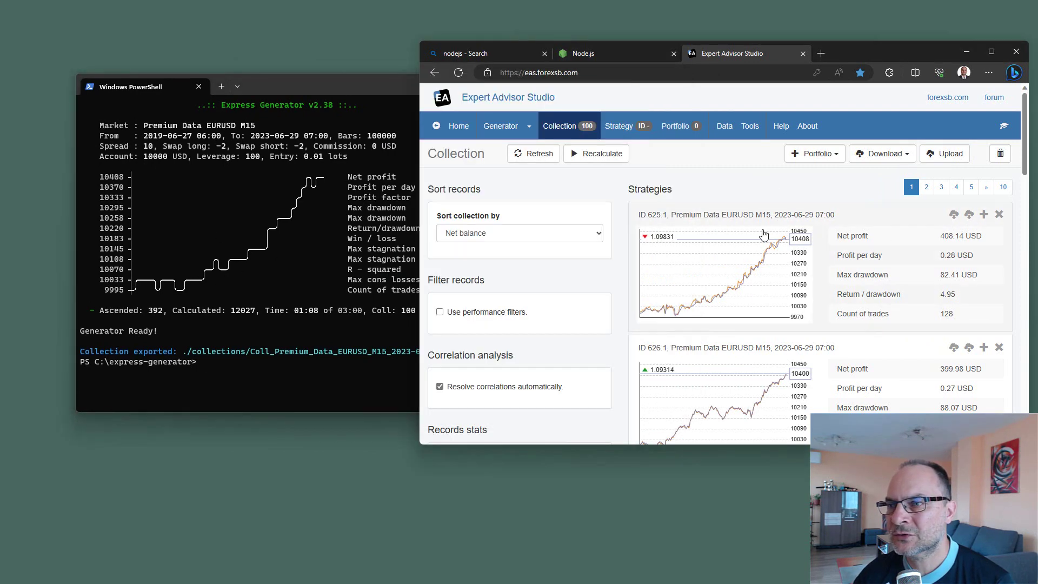
left_click(719, 284)
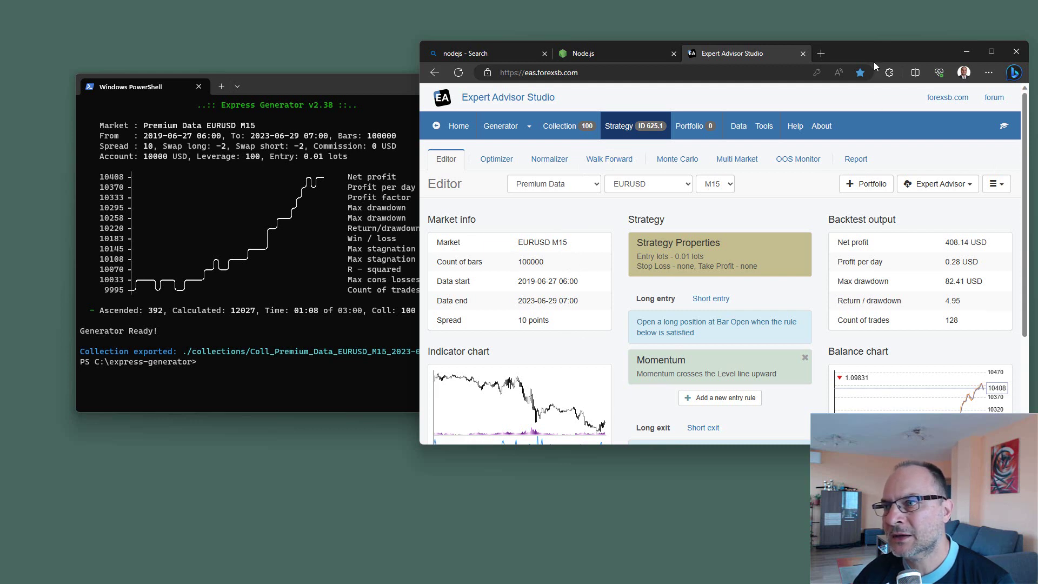
Rearrange the browser and PowerShell windows and compare the generator's balance chart and statistics with the Editor's backtest output and balance chart
left_click_drag(873, 52, 857, 12)
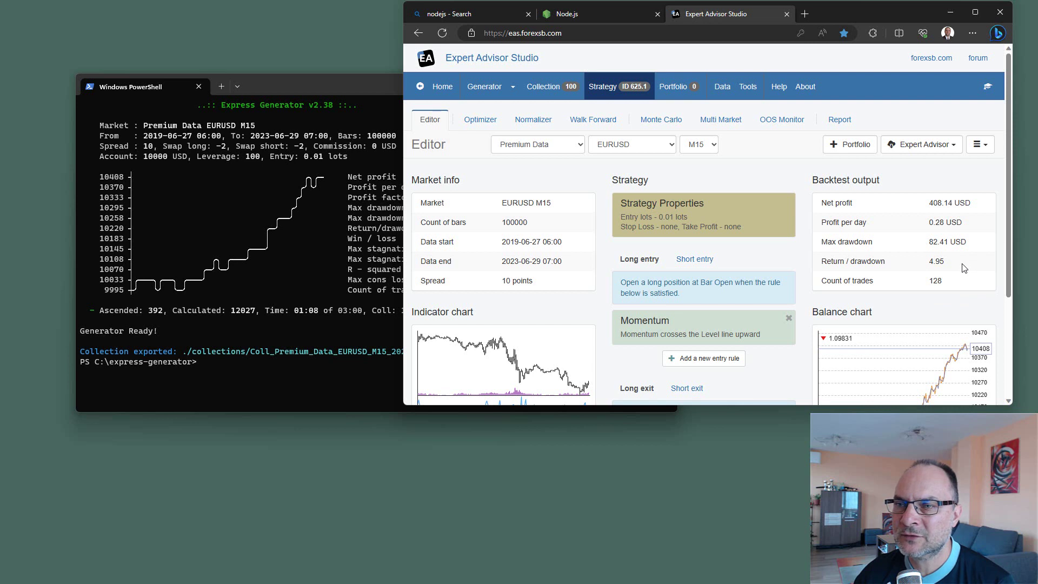
left_click_drag(335, 87, 551, 324)
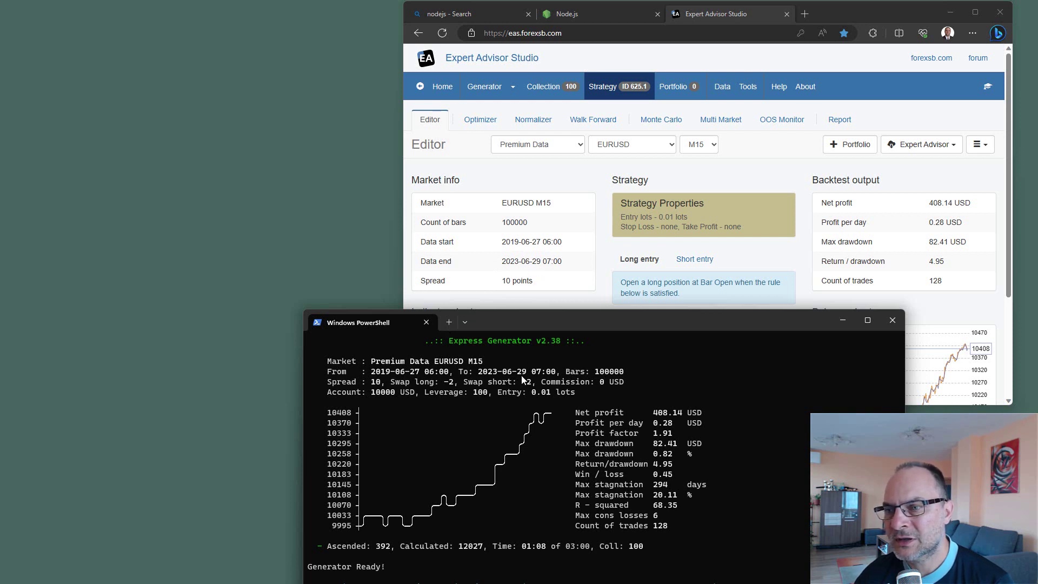
left_click_drag(630, 314, 489, 62)
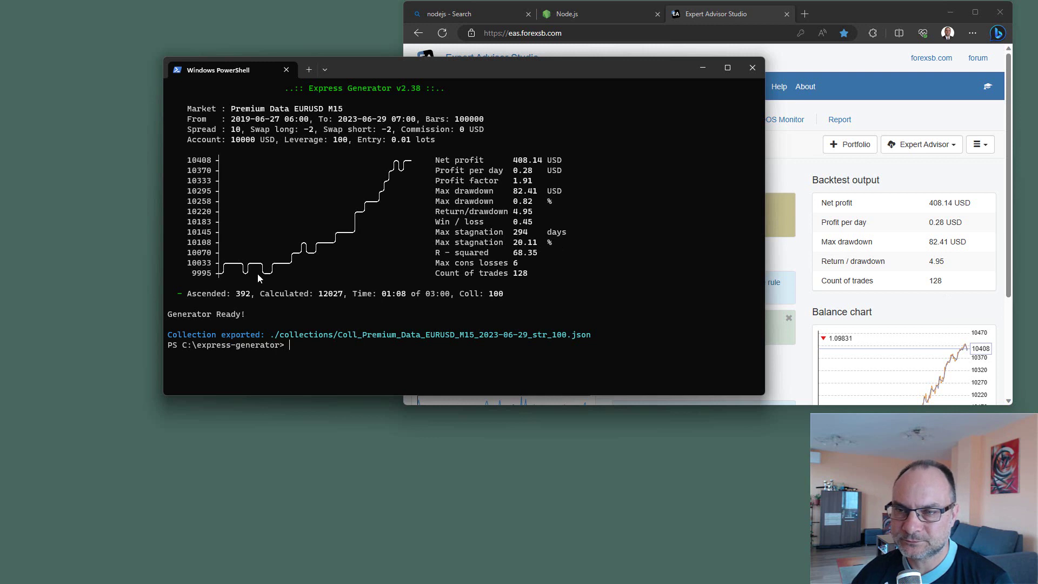
left_click(939, 175)
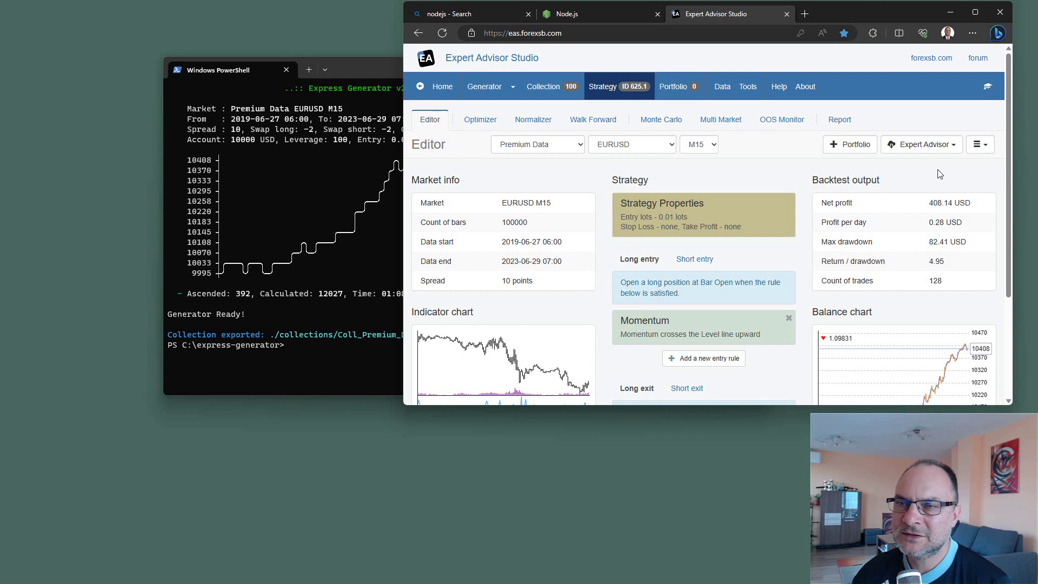
left_click(362, 254)
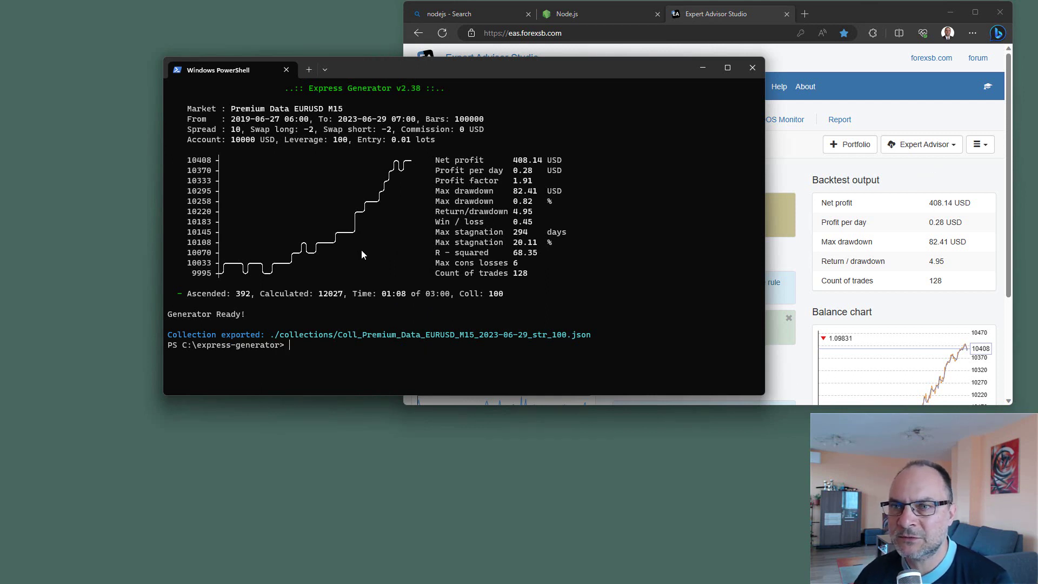
Close the PowerShell window and open the C:\express-generator folder in File Explorer to check its Open in Terminal option
left_click(285, 71)
key("super+e")
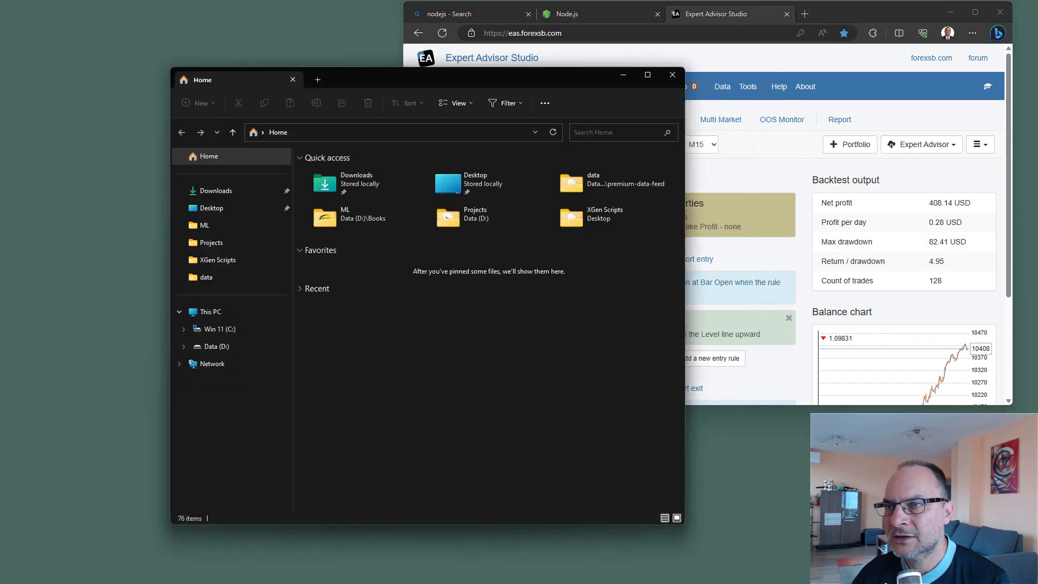
left_click_drag(476, 79, 479, 15)
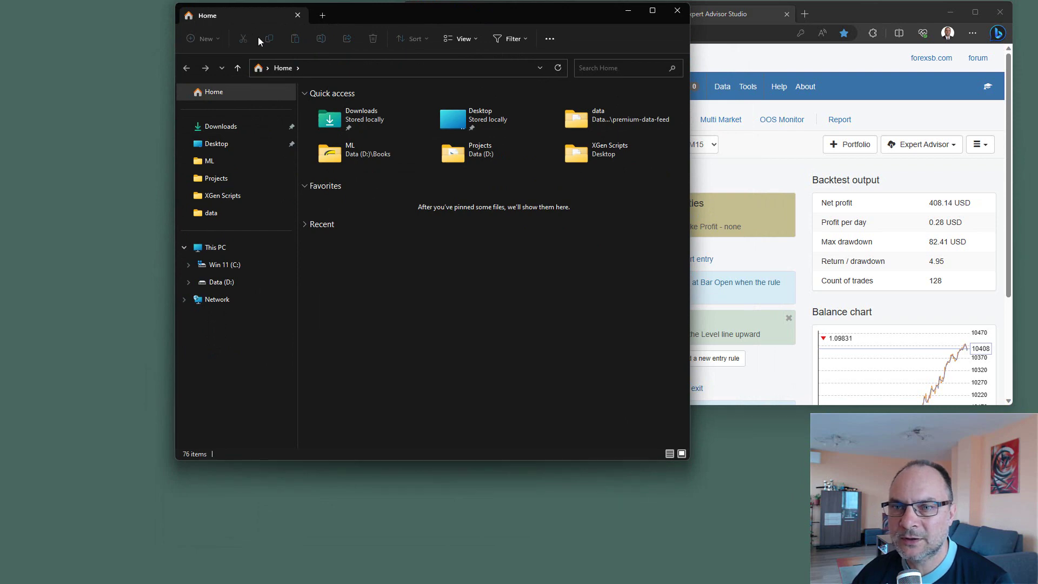
left_click(221, 267)
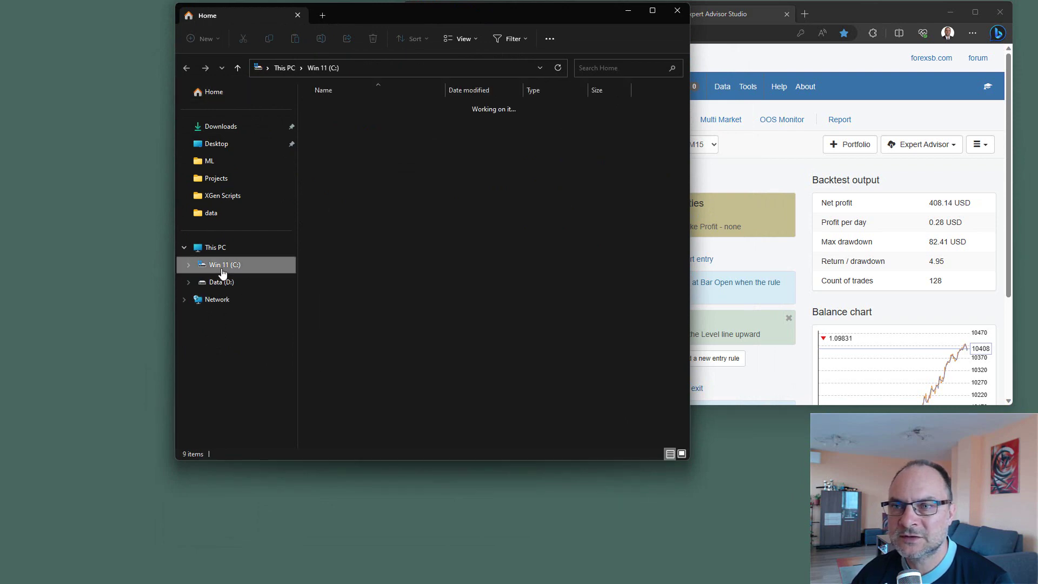
double_click(342, 125)
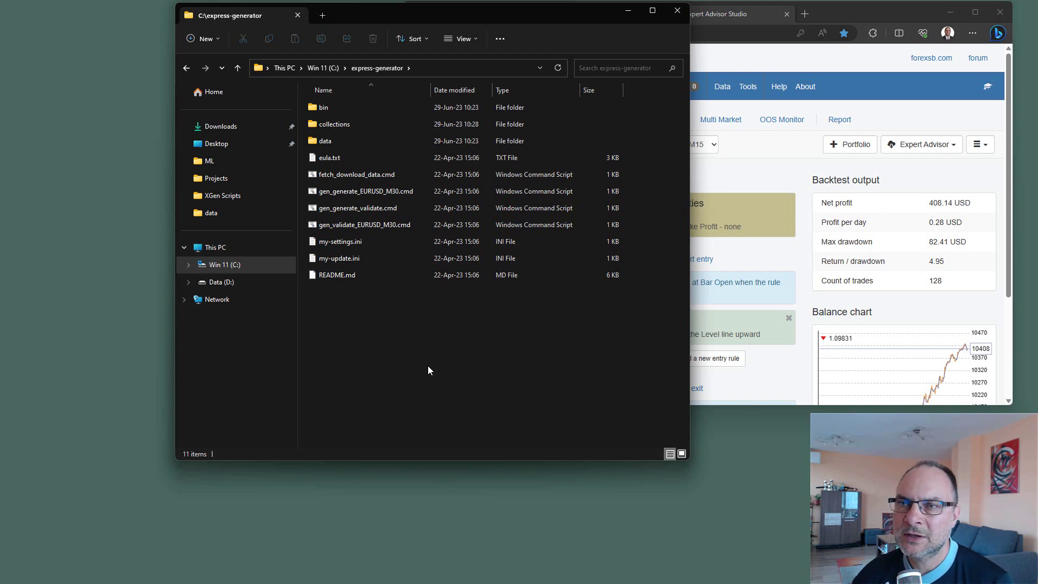
right_click(335, 308)
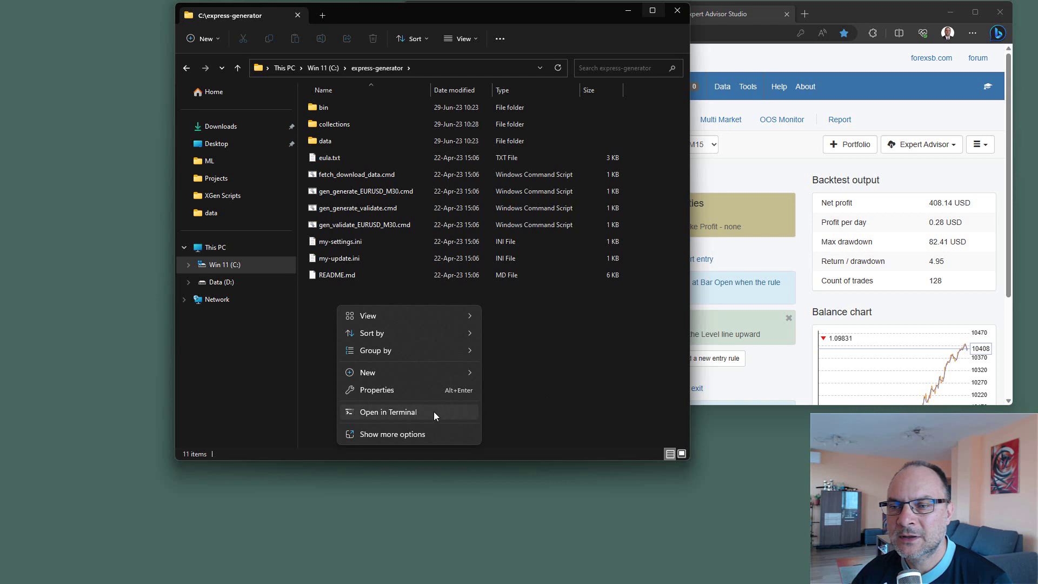
left_click(535, 373)
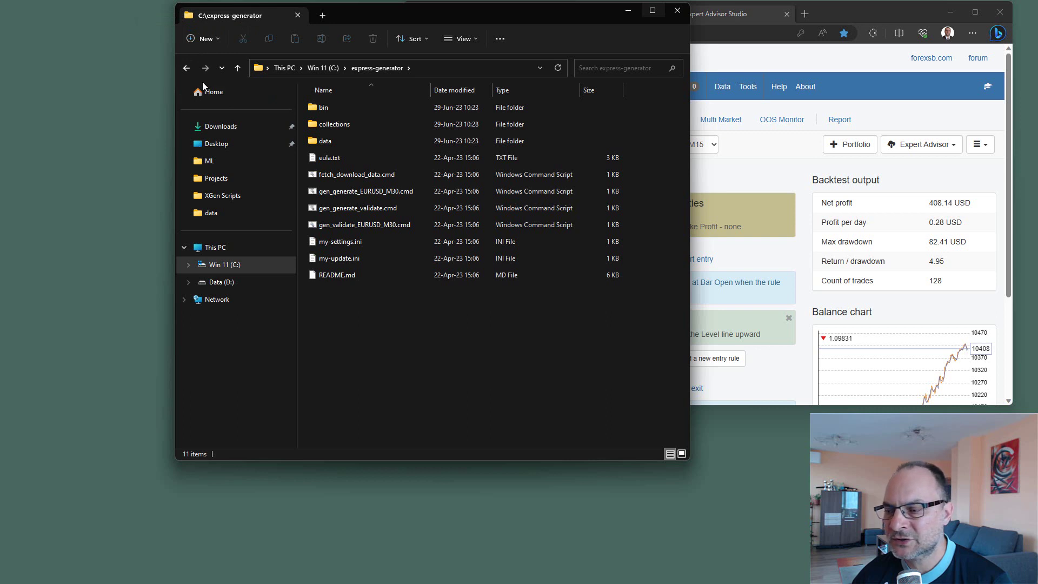
Search Windows for "terminal" and launch a new PowerShell terminal
key("super")
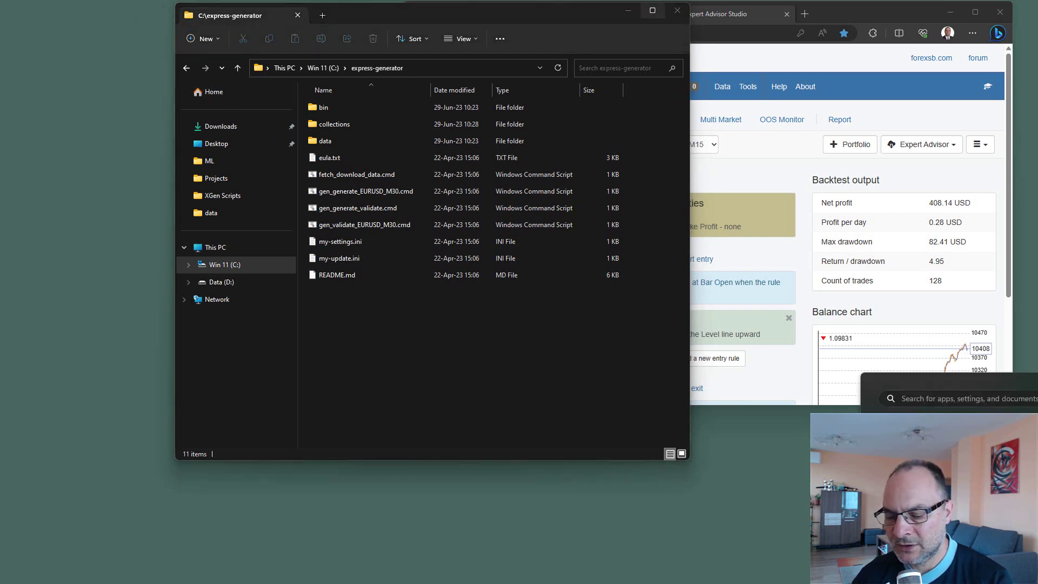
type("terminal")
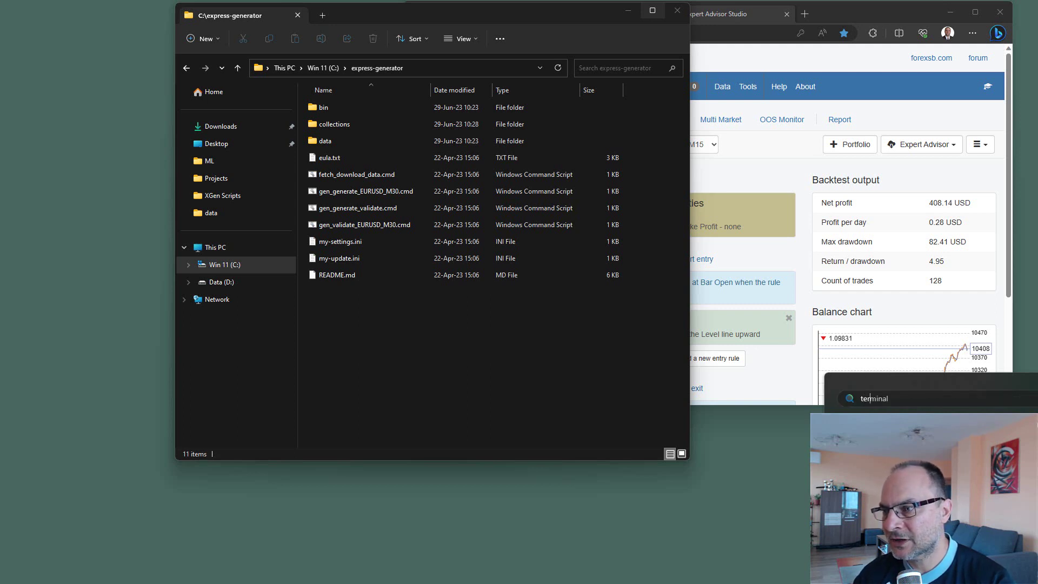
left_click(881, 398)
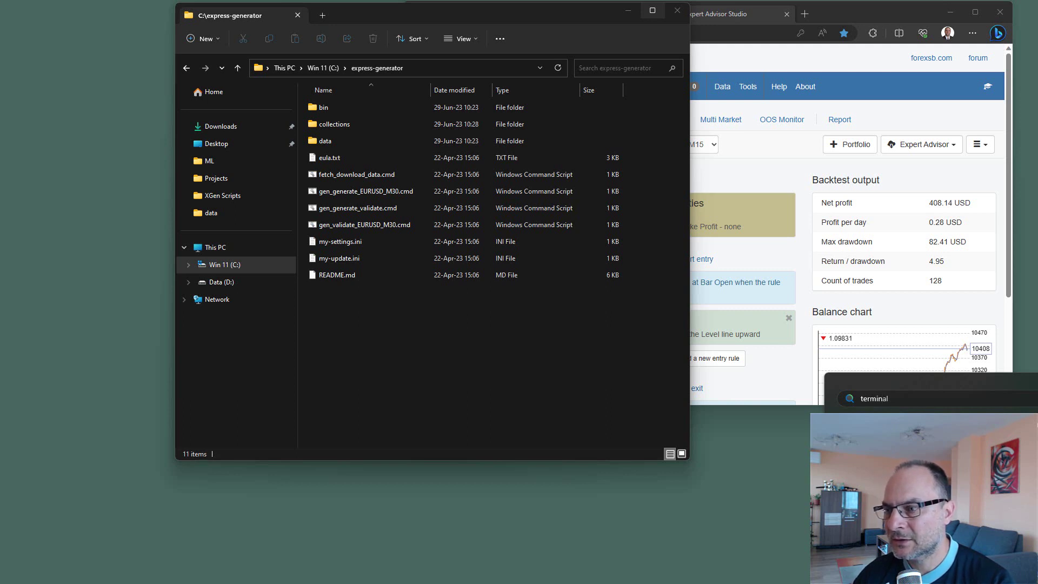
key("Return")
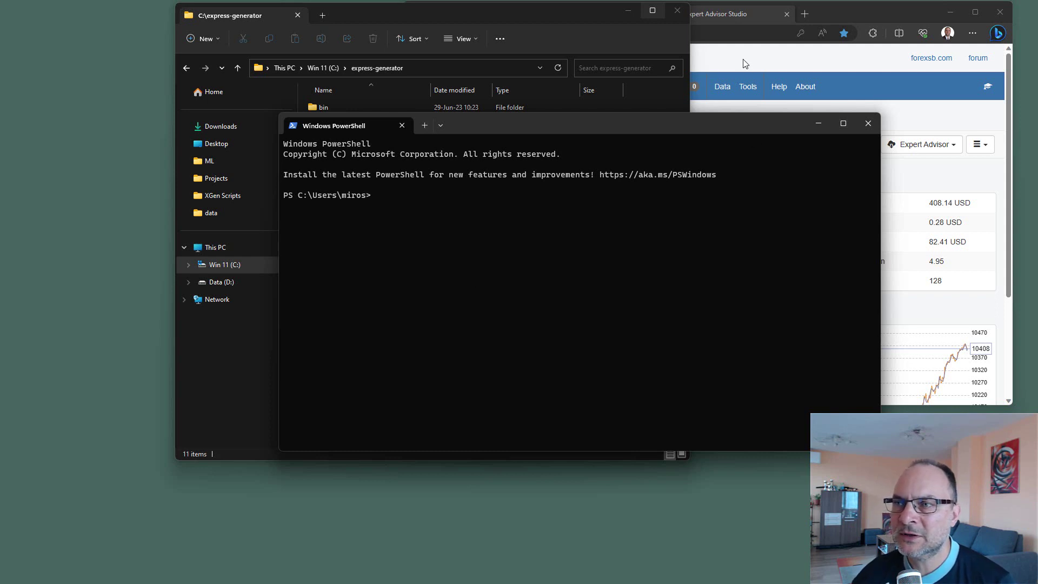
Close the express-generator folder window and move the new terminal clear of the browser's right side
left_click(677, 11)
left_click_drag(688, 128, 587, 80)
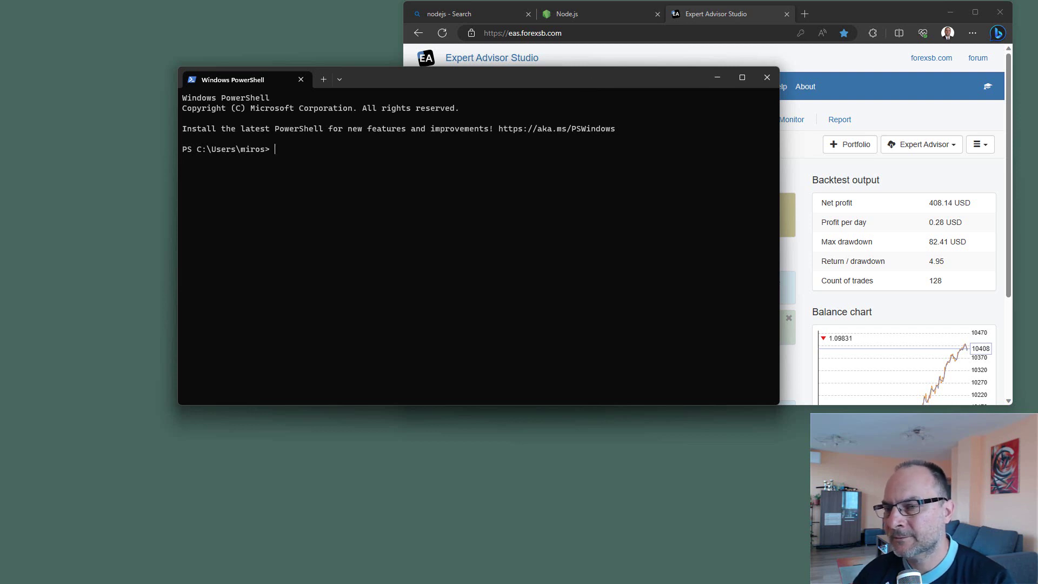
left_click_drag(437, 80, 495, 82)
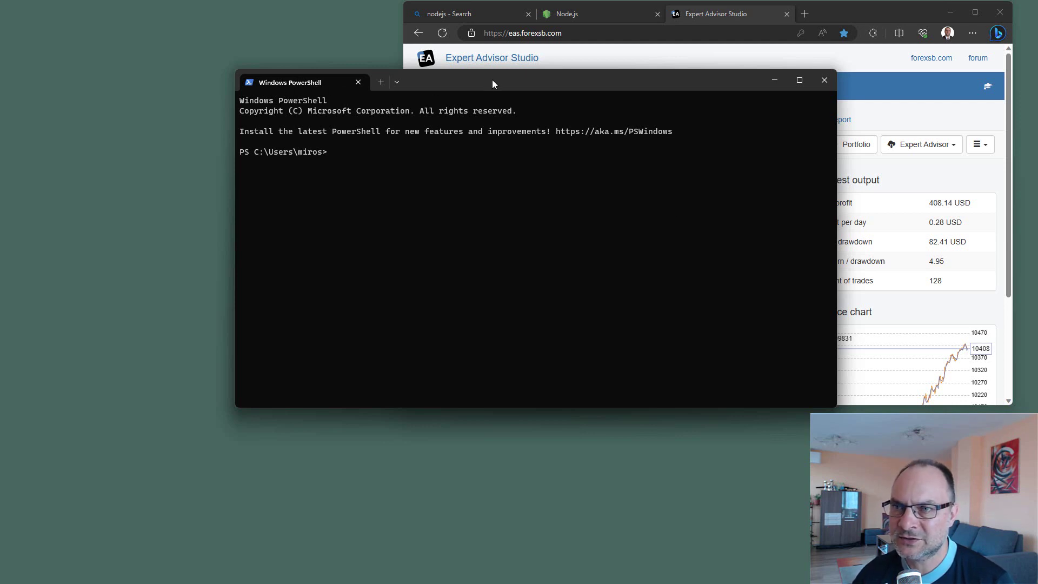
mouse_move(491, 81)
left_mouse_down()
mouse_move(456, 71)
mouse_move(482, 75)
left_mouse_up()
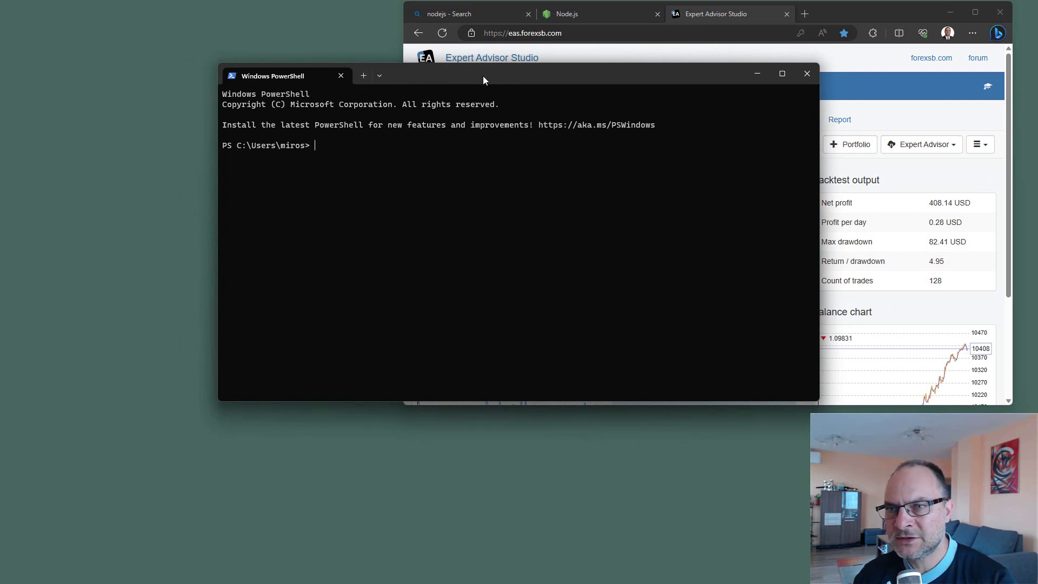
Enlarge the terminal text and list the contents of the user's home folder with dir
type("dir")
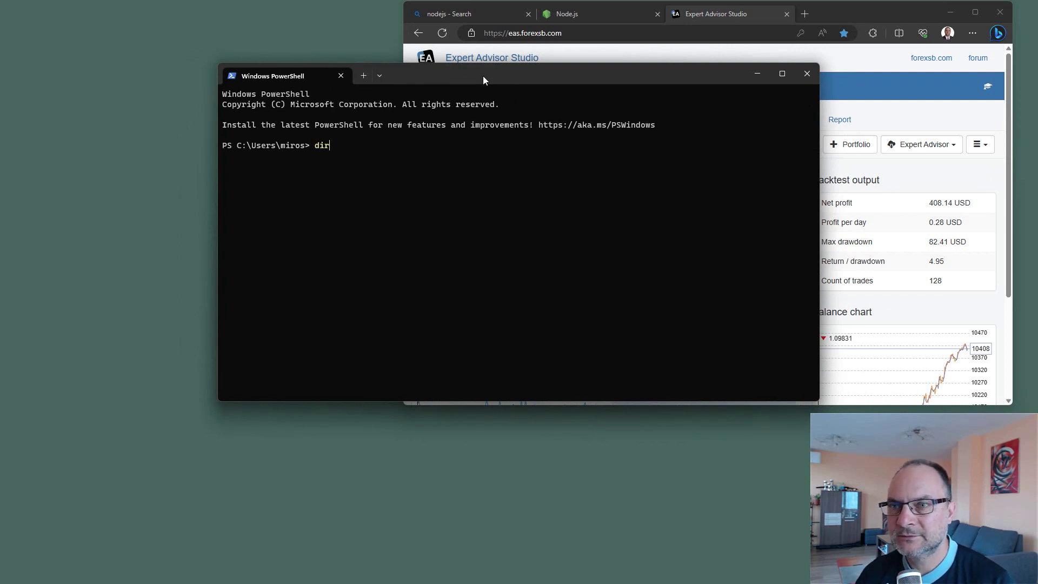
scroll(413, 183, "up", 3)
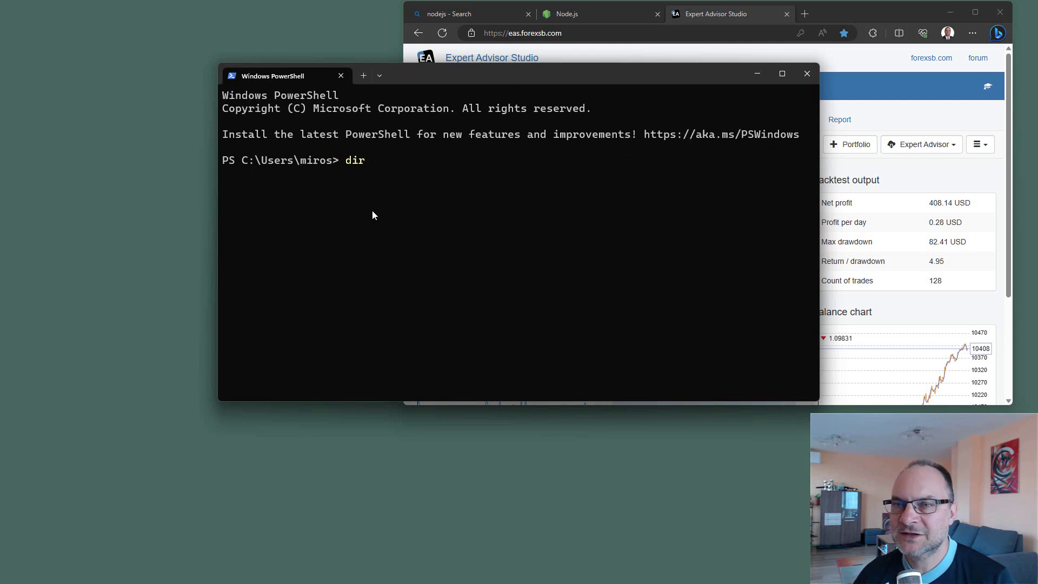
left_click_drag(535, 78, 555, 52)
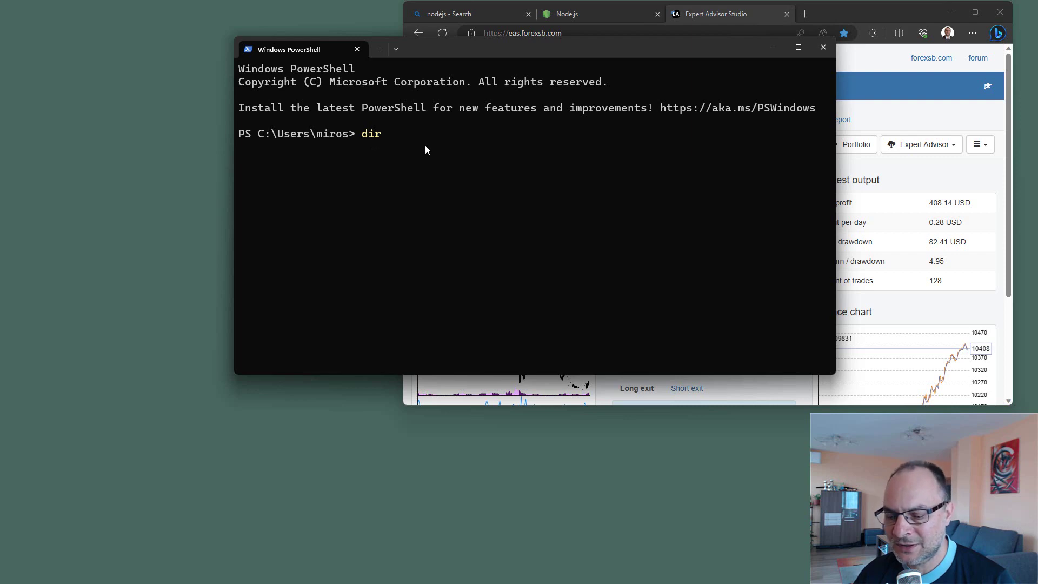
key("Return")
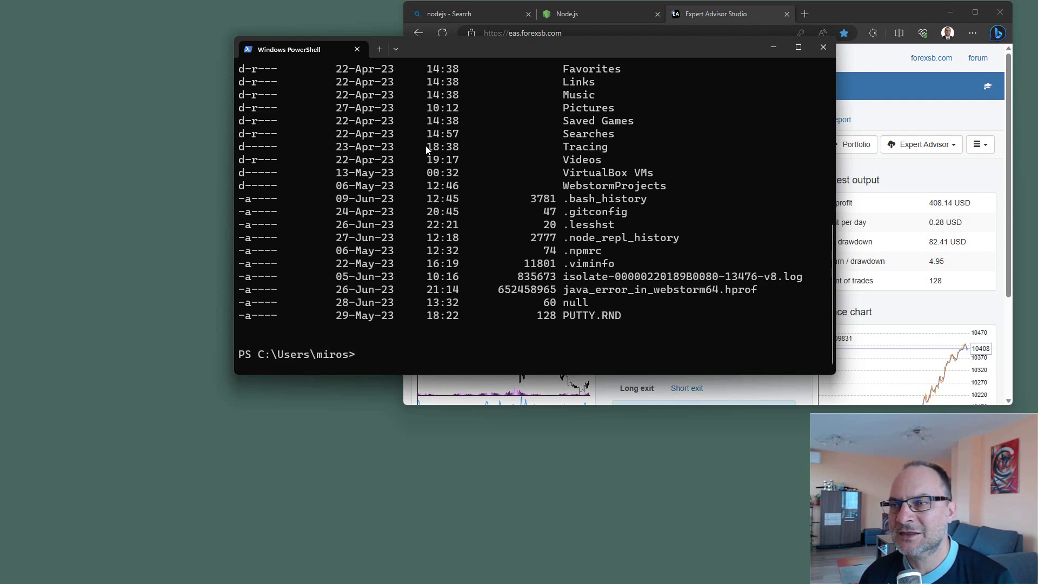
Examine the directory listing from its path and column headings down to the last file, including the folder and file mode flags
scroll(532, 212, "up", 8)
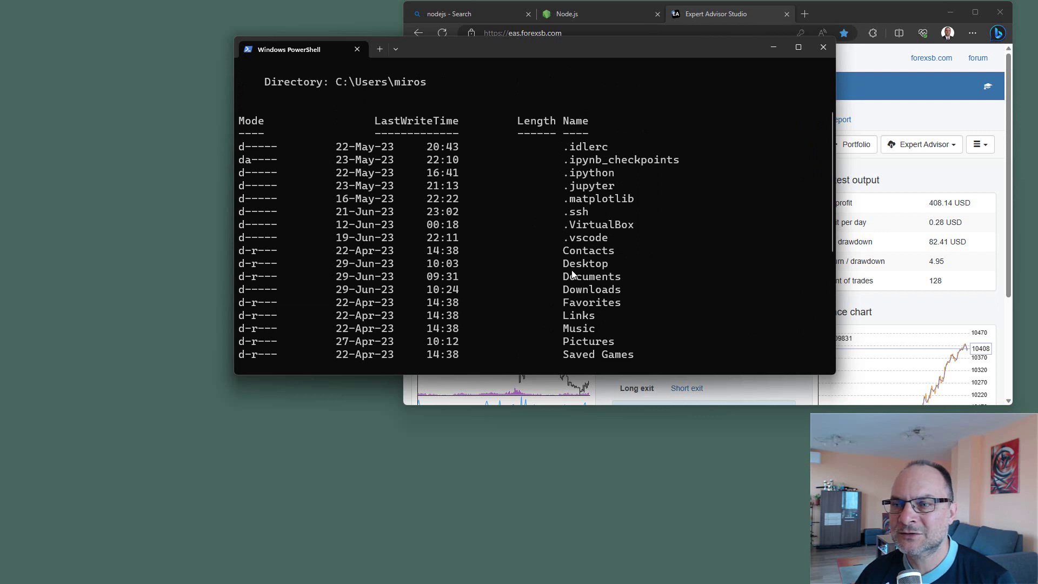
scroll(578, 272, "down", 6)
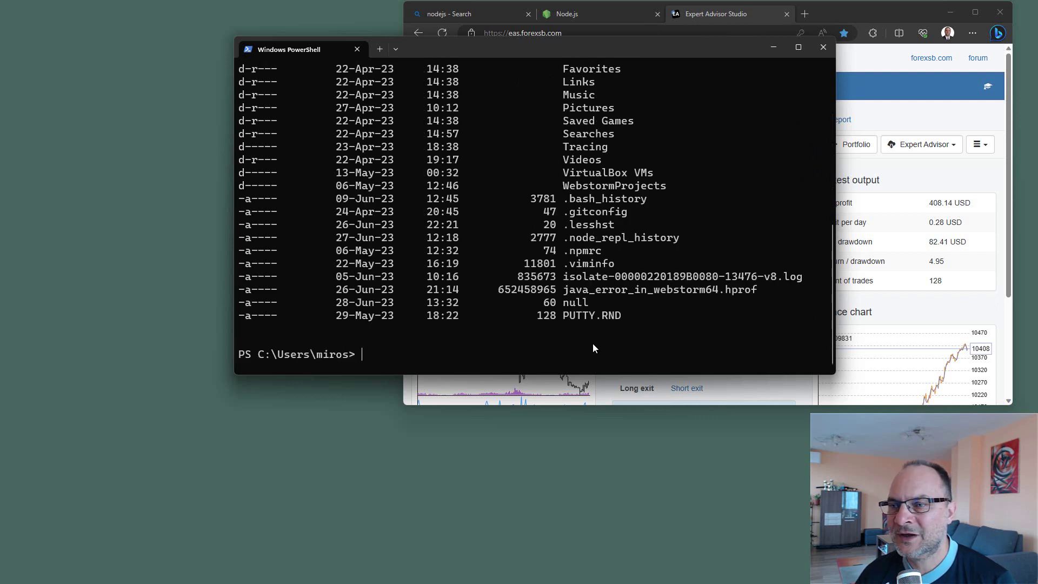
scroll(449, 255, "up", 6)
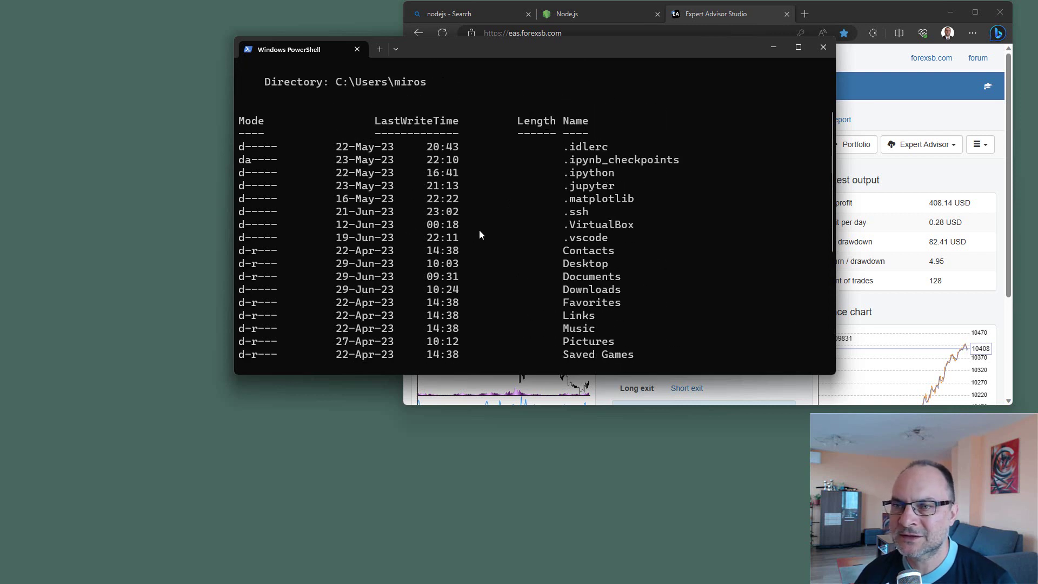
scroll(471, 271, "down", 1)
scroll(378, 313, "down", 5)
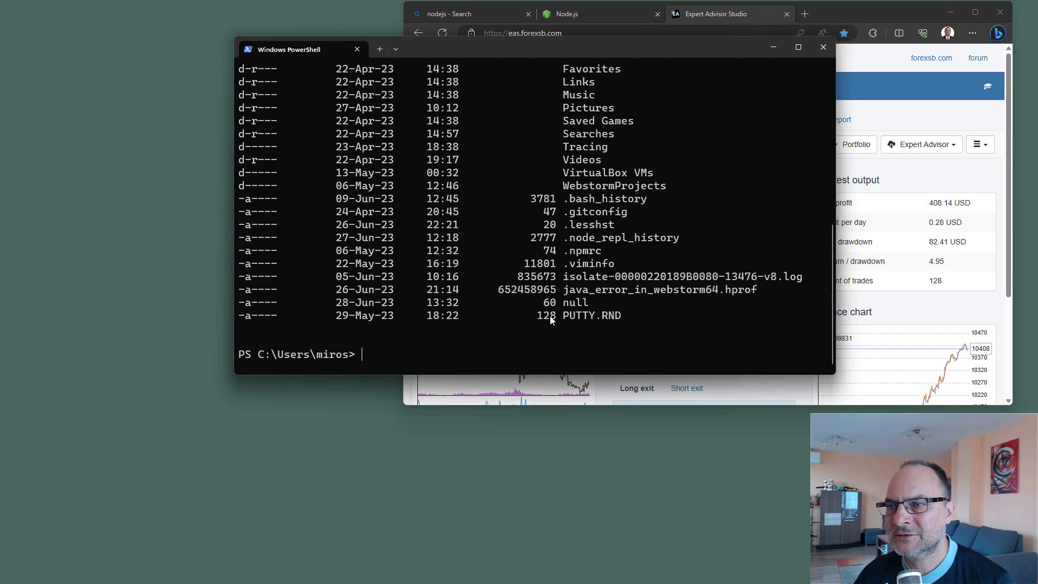
scroll(624, 321, "up", 2)
scroll(611, 292, "down", 2)
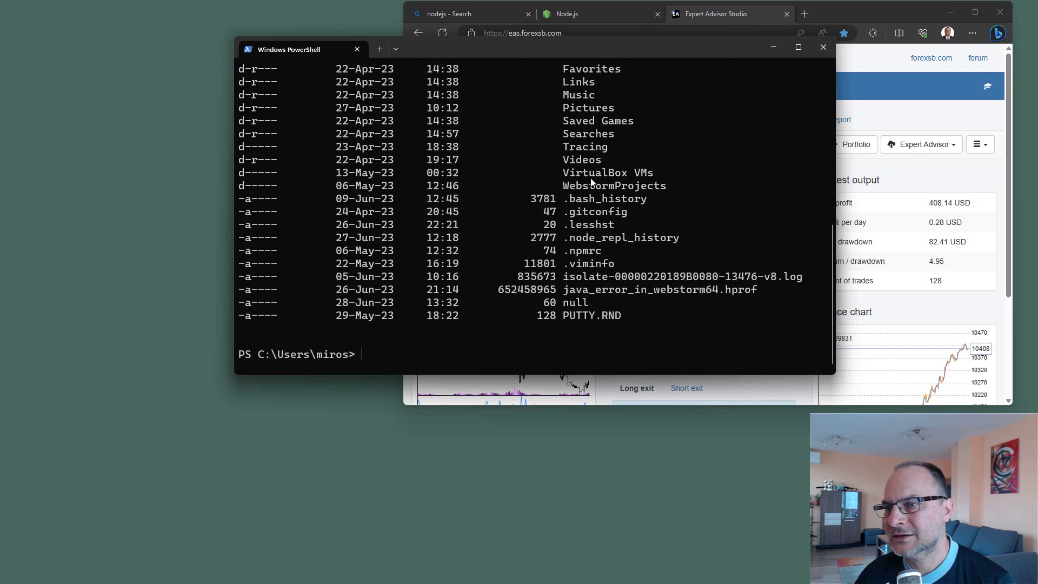
scroll(595, 261, "up", 5)
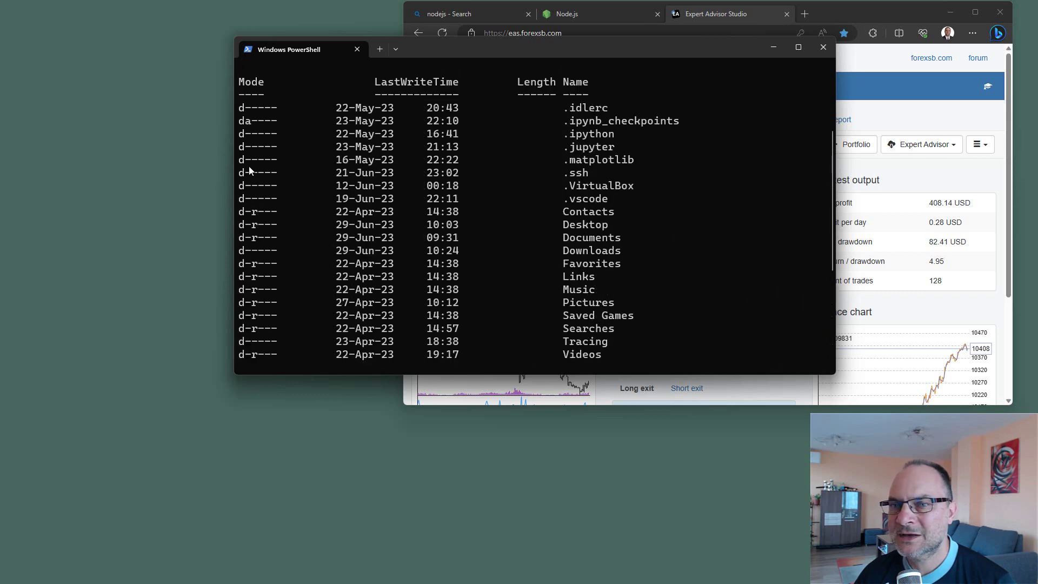
scroll(551, 263, "down", 5)
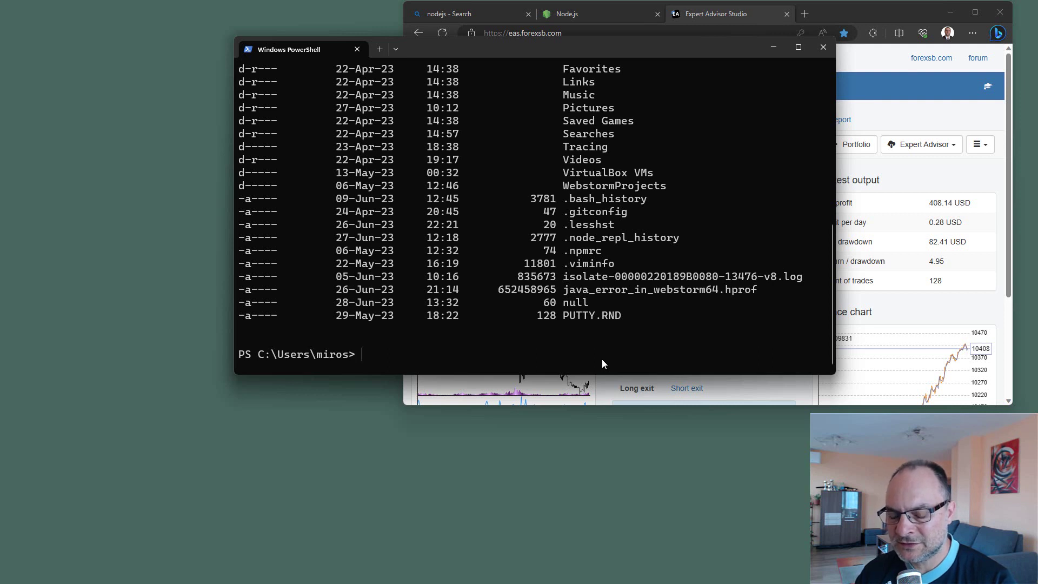
Try to change the working directory to a folder named foo using cd
type("cd")
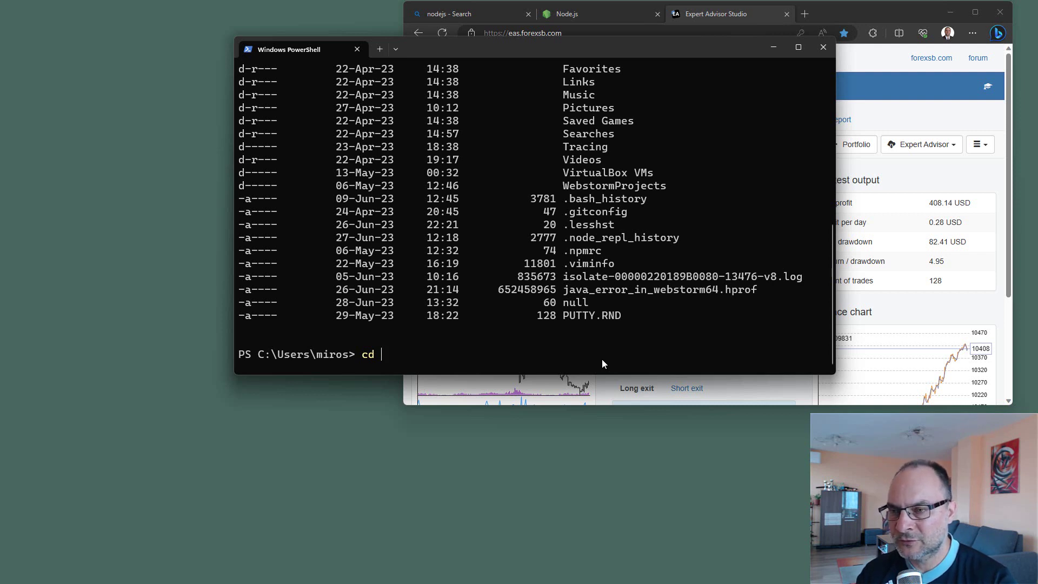
type("foo")
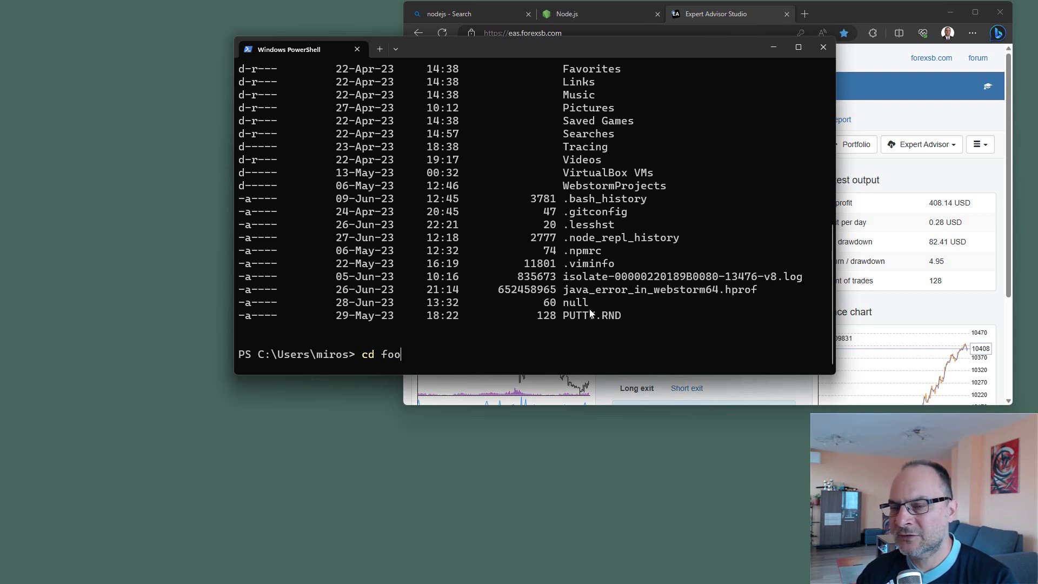
key("Return")
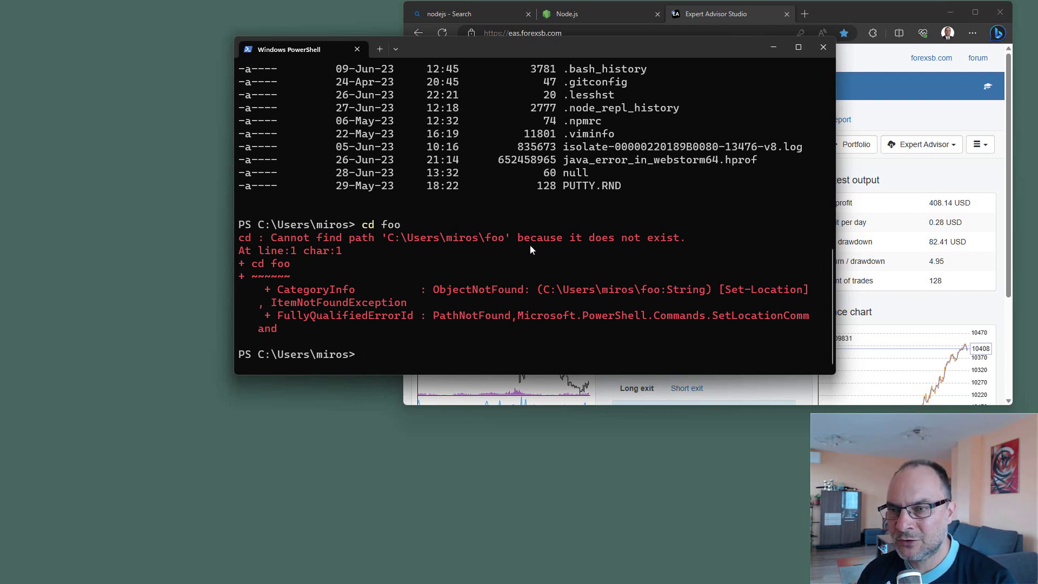
Change the working directory to \express-generator at the root of the C: drive using cd
type("cd ")
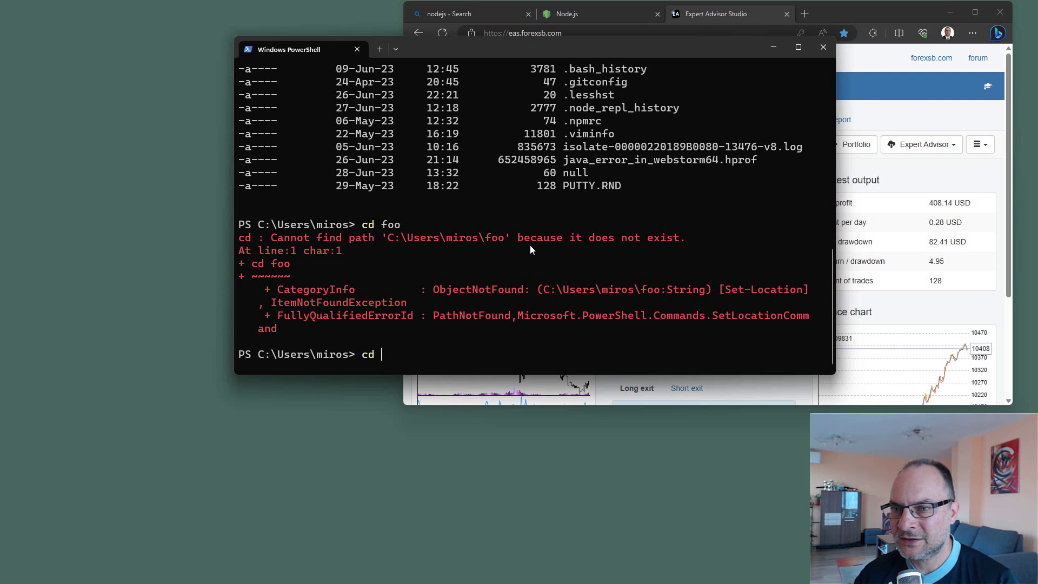
type("\\")
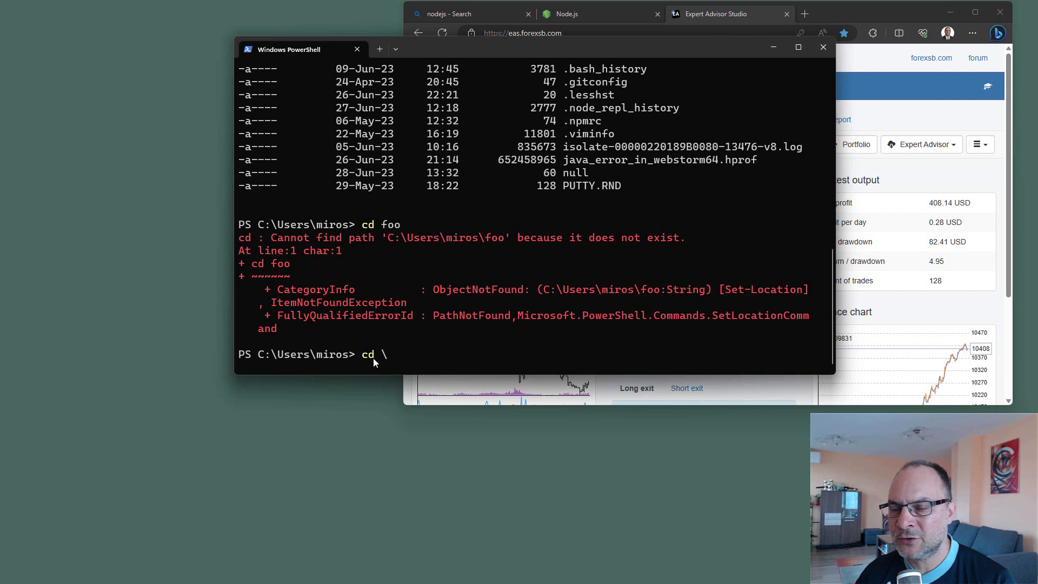
type("ex")
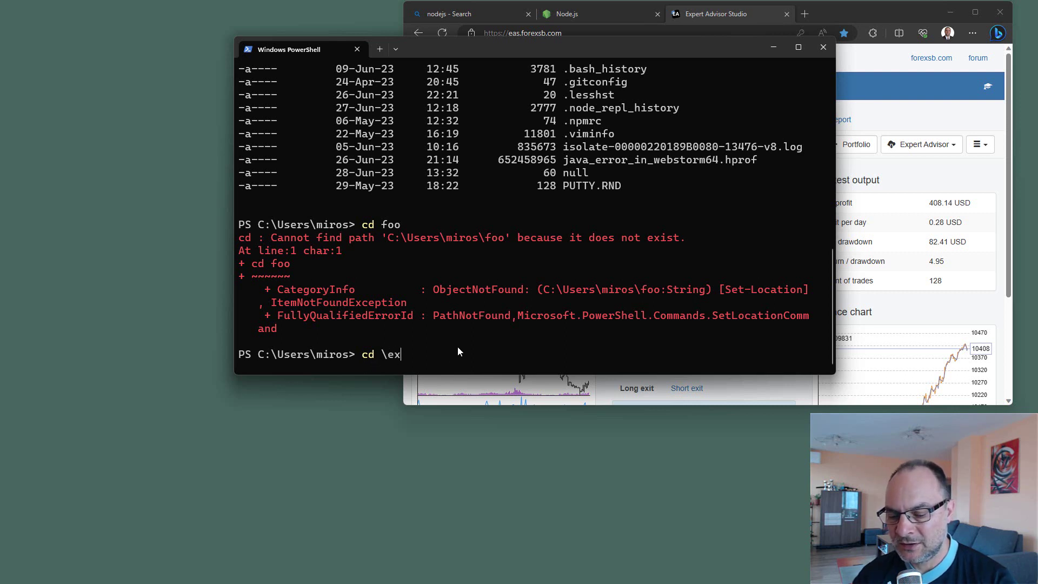
type("press-ge")
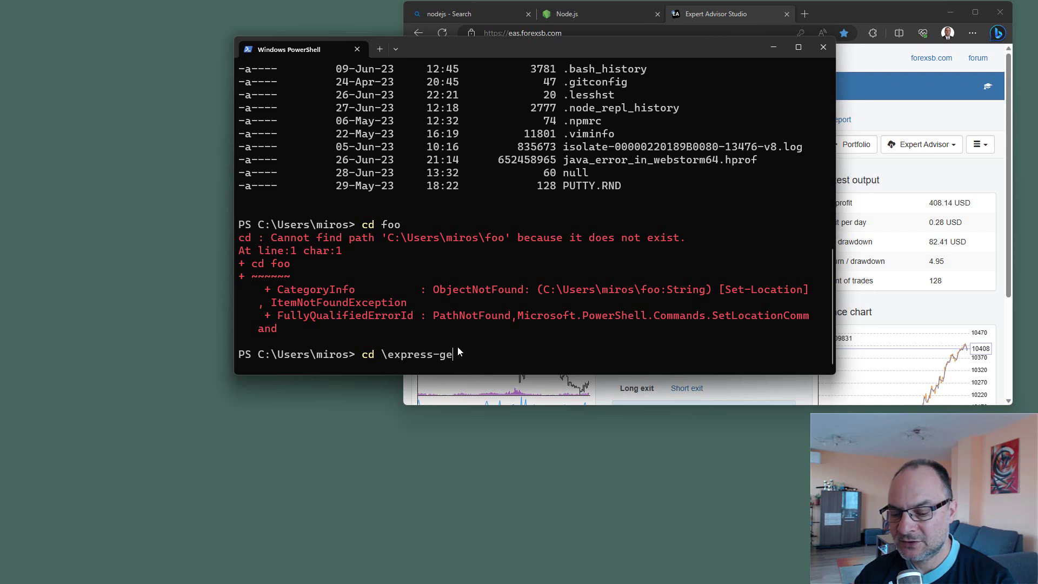
type("enrator")
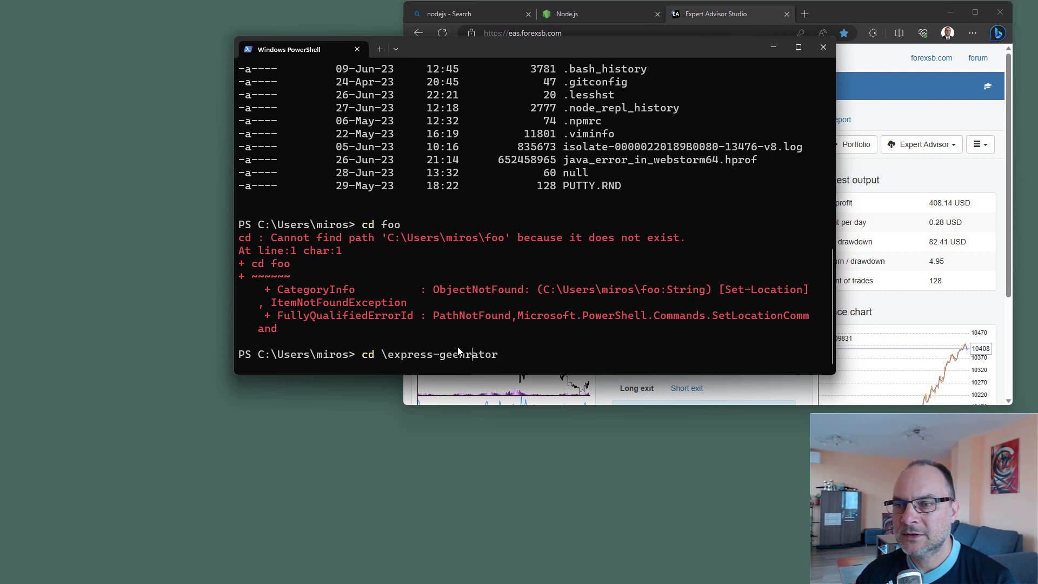
key("Left")
key("Left")
key("BackSpace")
key("Right")
type("e")
key("End")
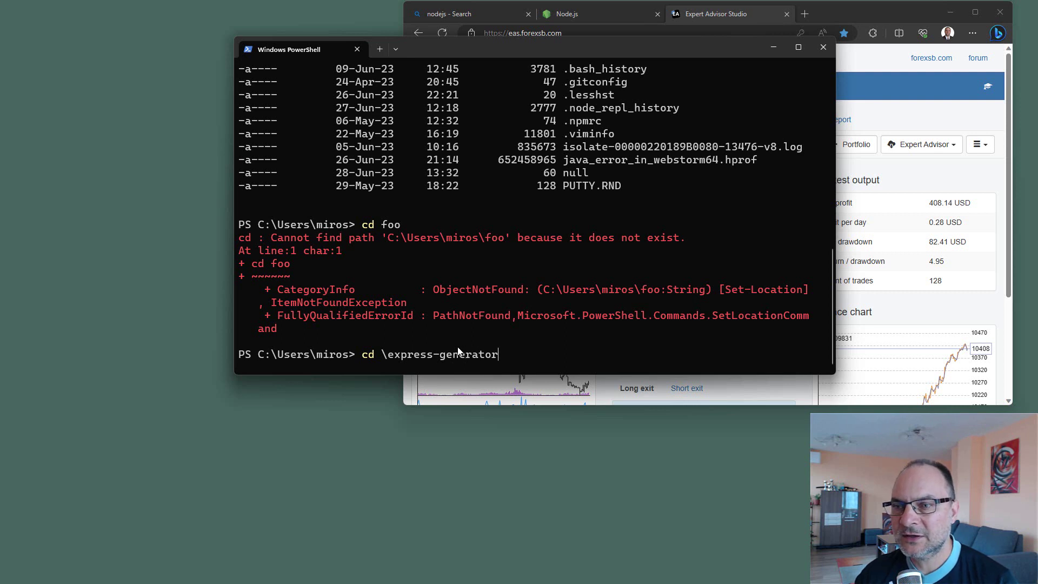
key("Return")
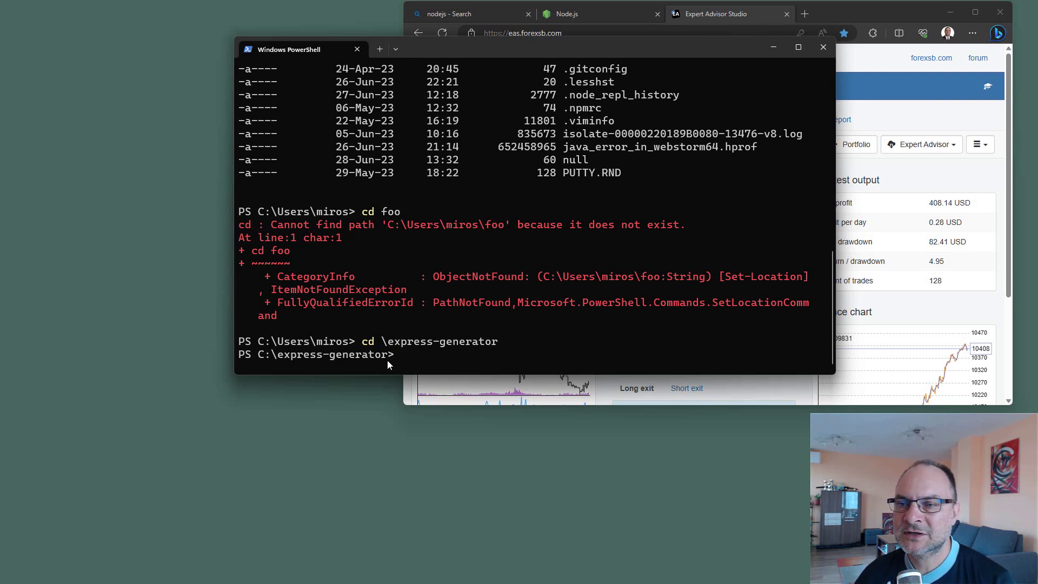
Run the generator for EURUSD M15 with node bin\gen --symbol EURUSD --period M15
type("node")
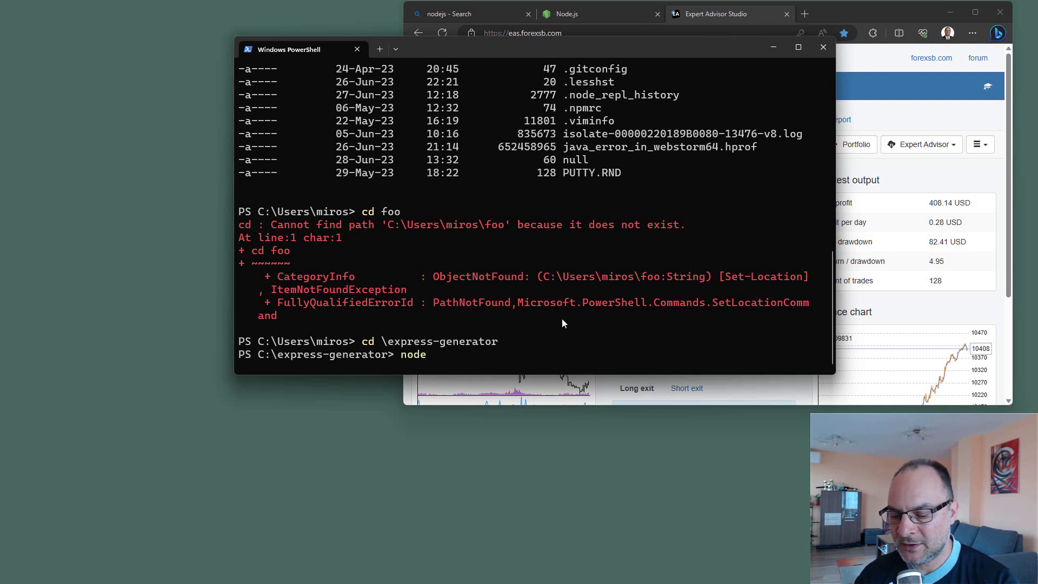
type(" bin\\")
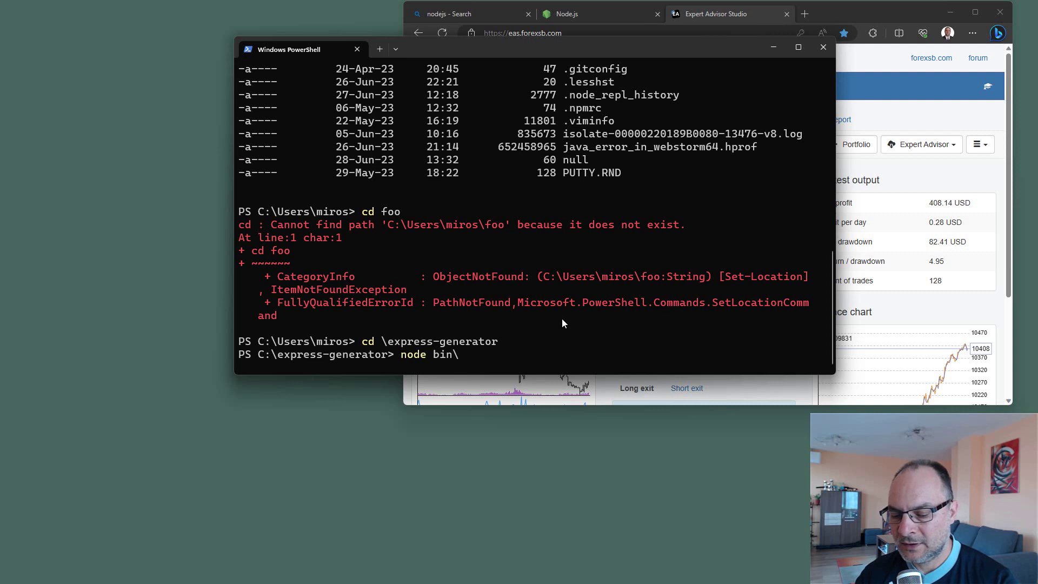
type("gen --sy")
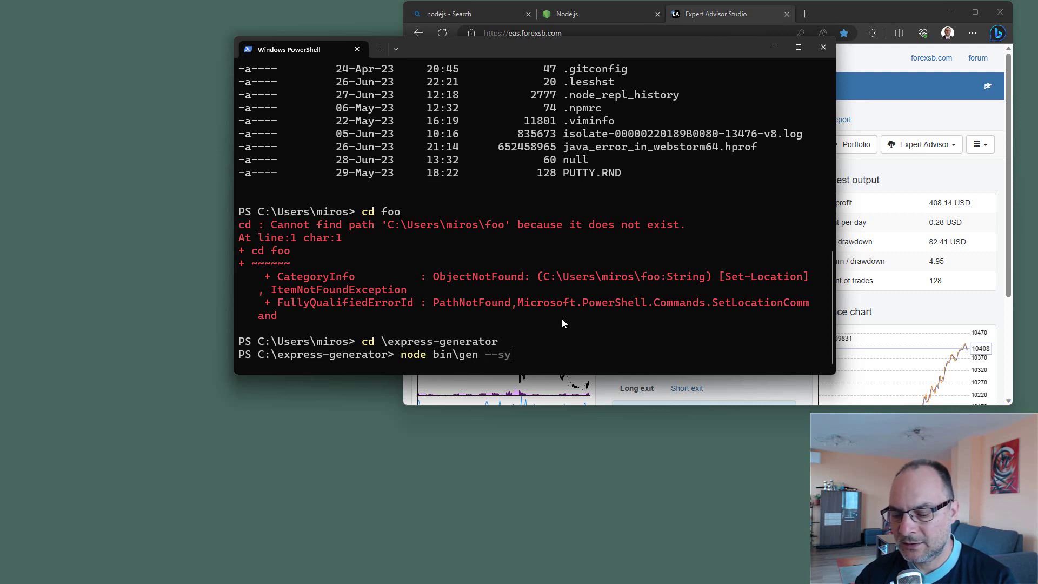
type("mbol EURUSD")
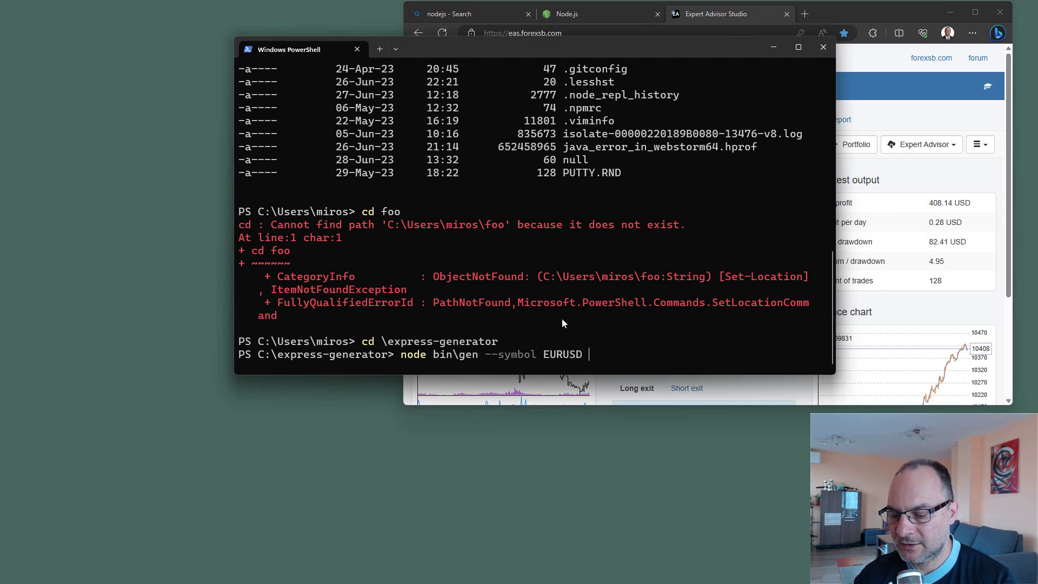
type(" --period M15")
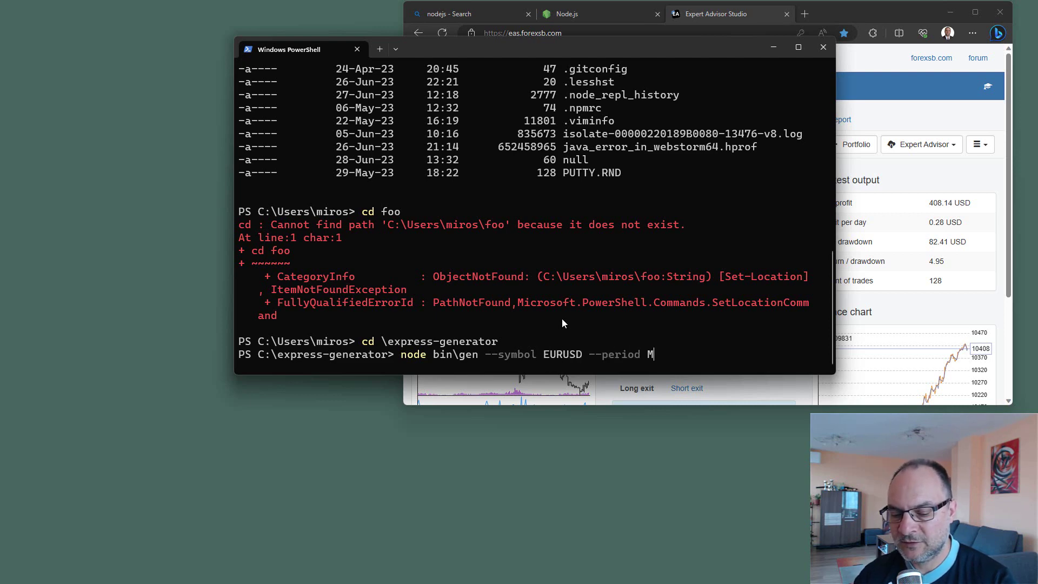
key("Return")
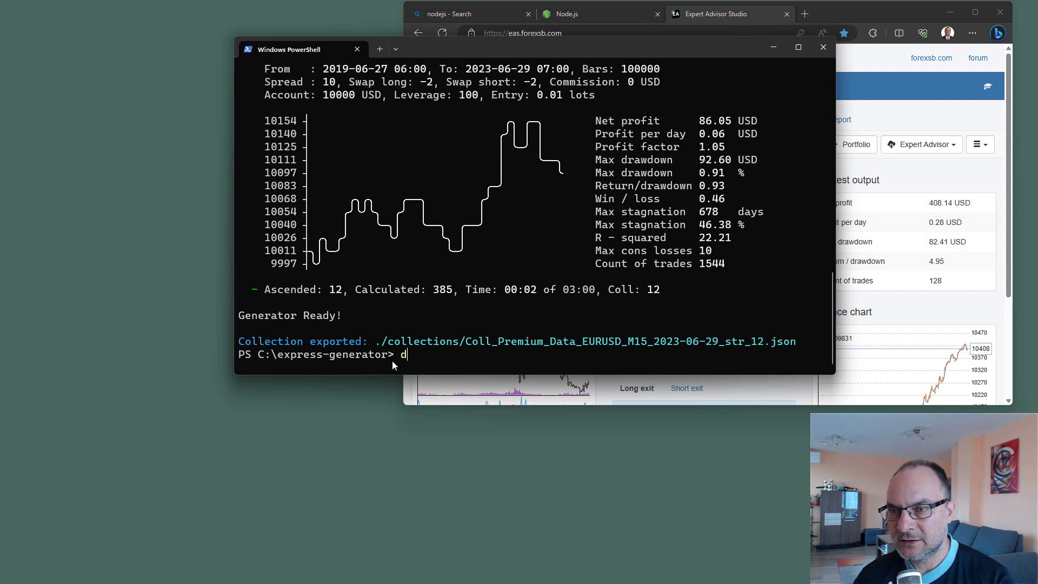
List the contents of the express-generator folder with dir
type("ir")
key("Return")
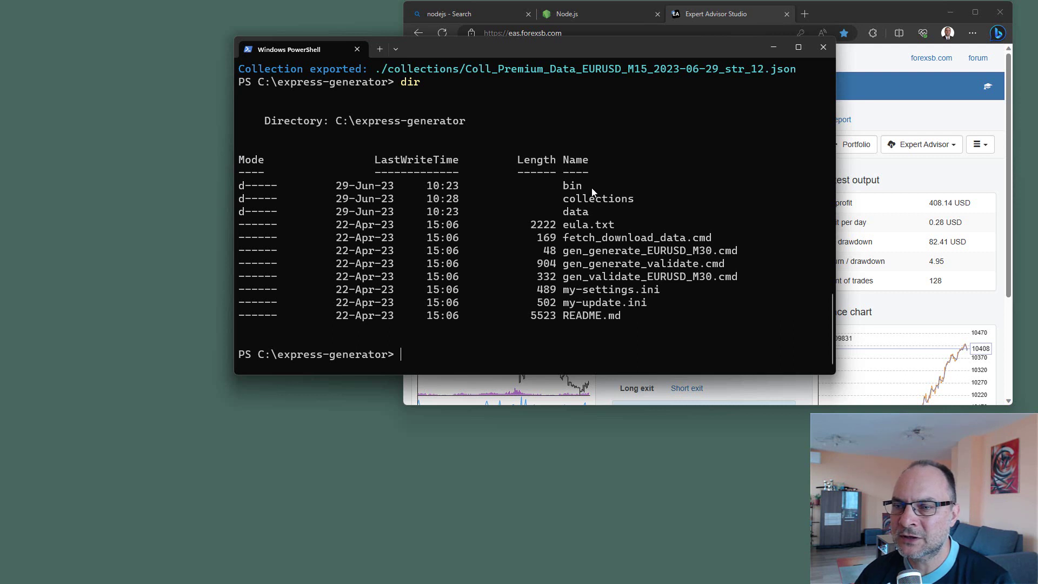
type("node ")
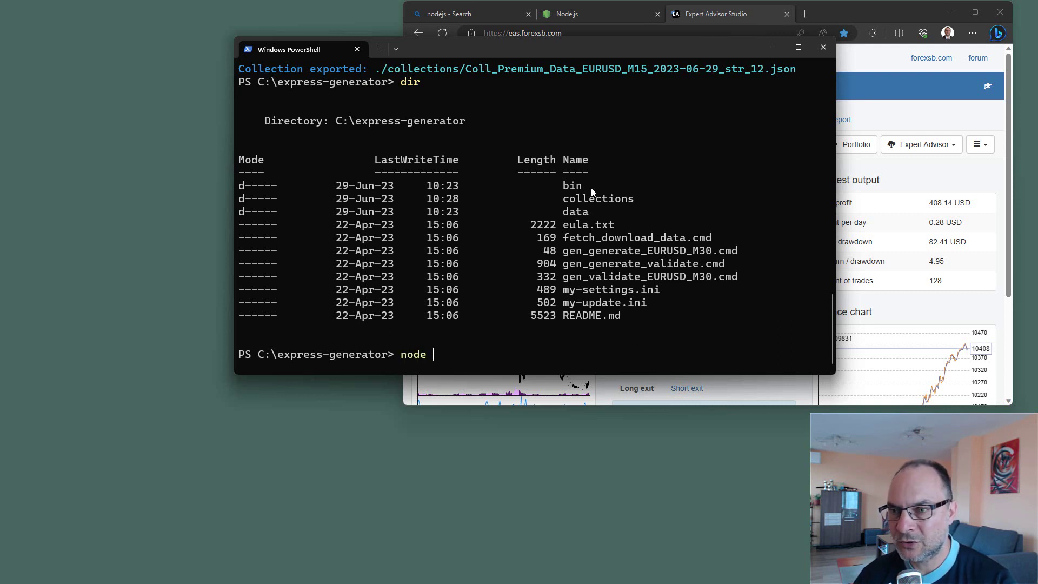
type("bin\\gen")
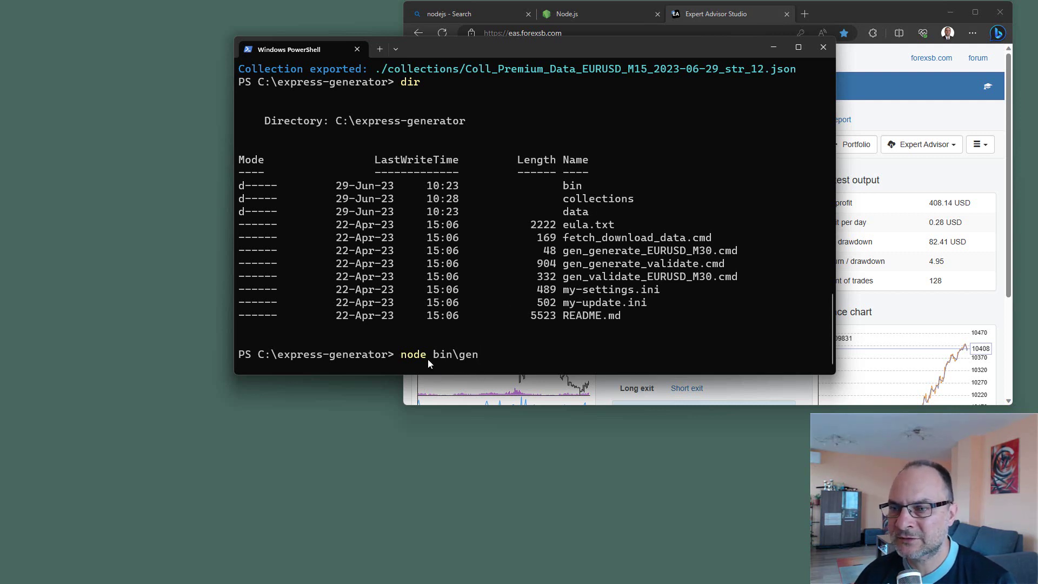
key("Escape")
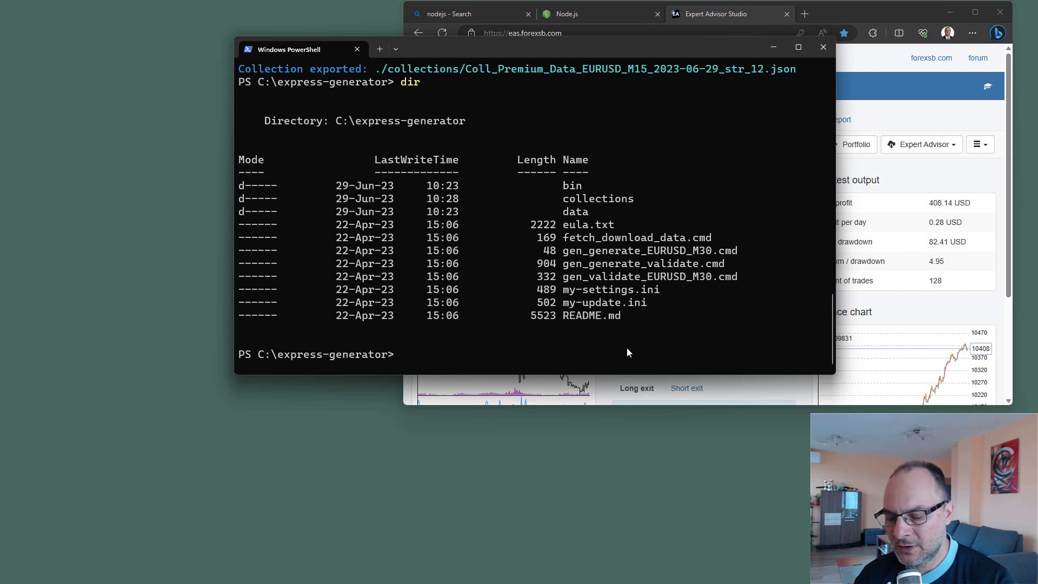
Change into the bin subfolder with cd bin and list its contents with dir
type("cd ")
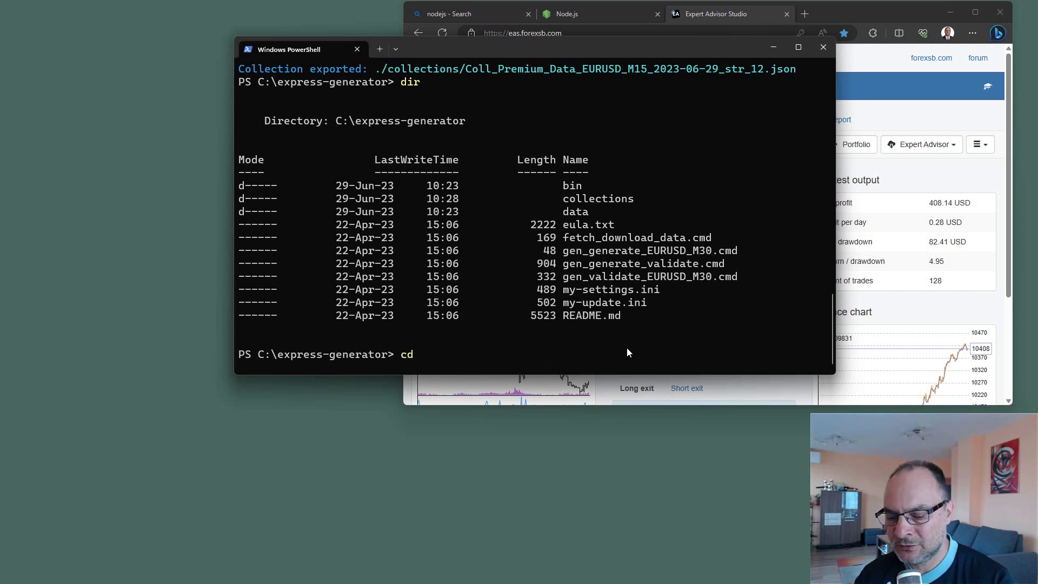
type("bin")
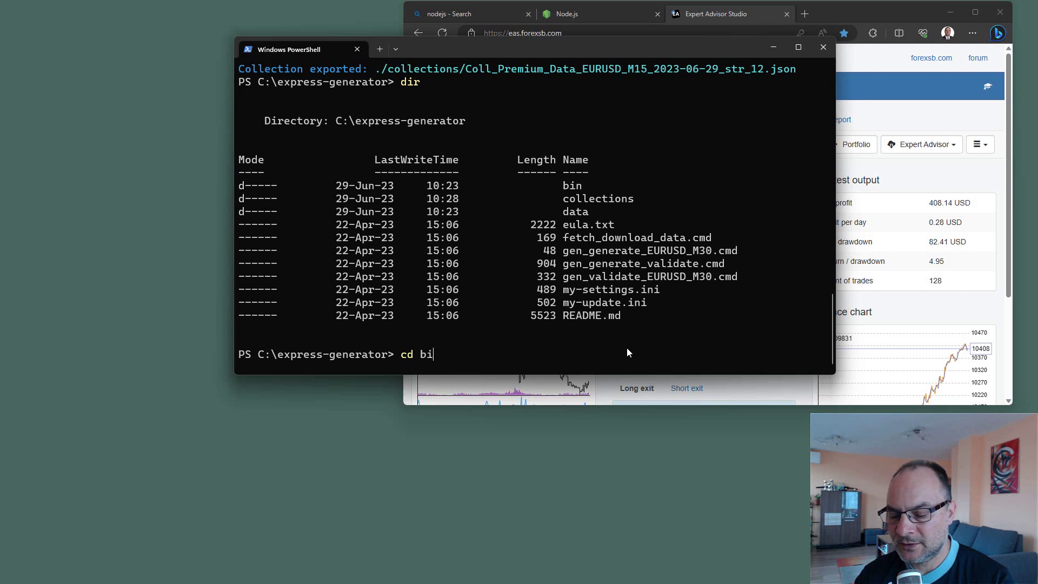
key("Return")
type("dir")
key("Return")
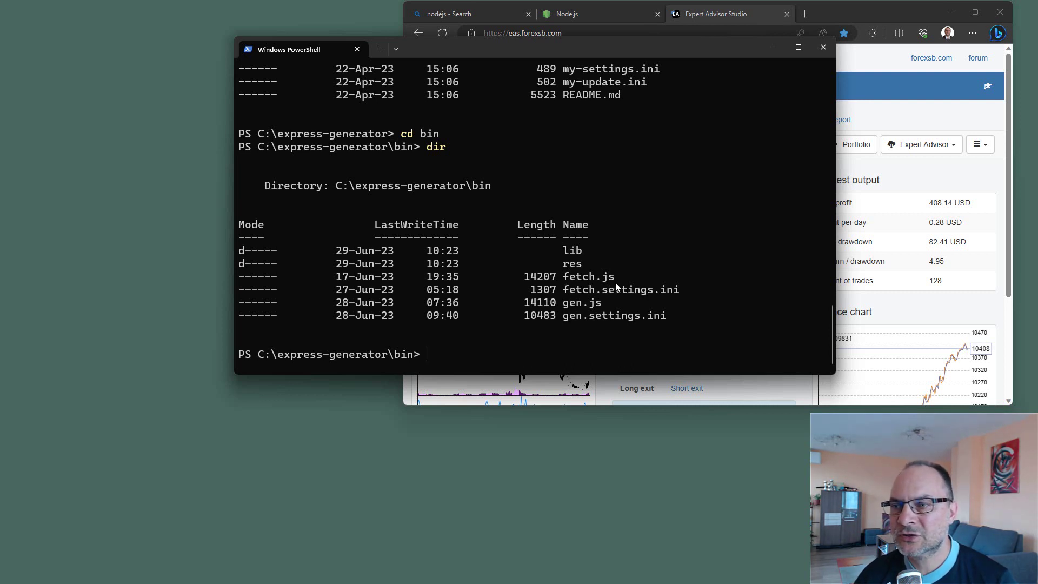
Run cd . to refer to the current folder, and go up to the parent express-generator folder with cd .
type("cd .")
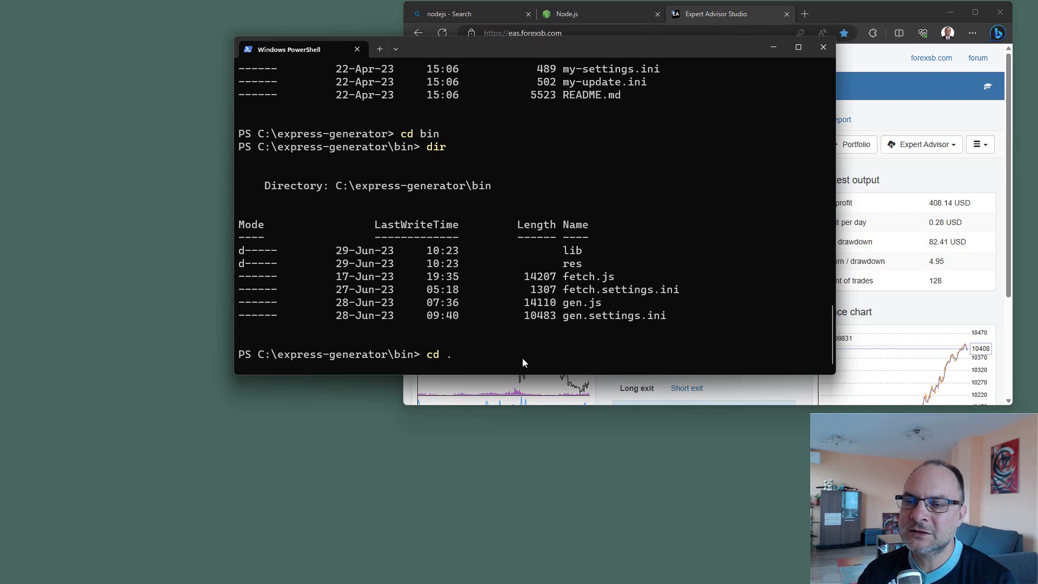
key("Return")
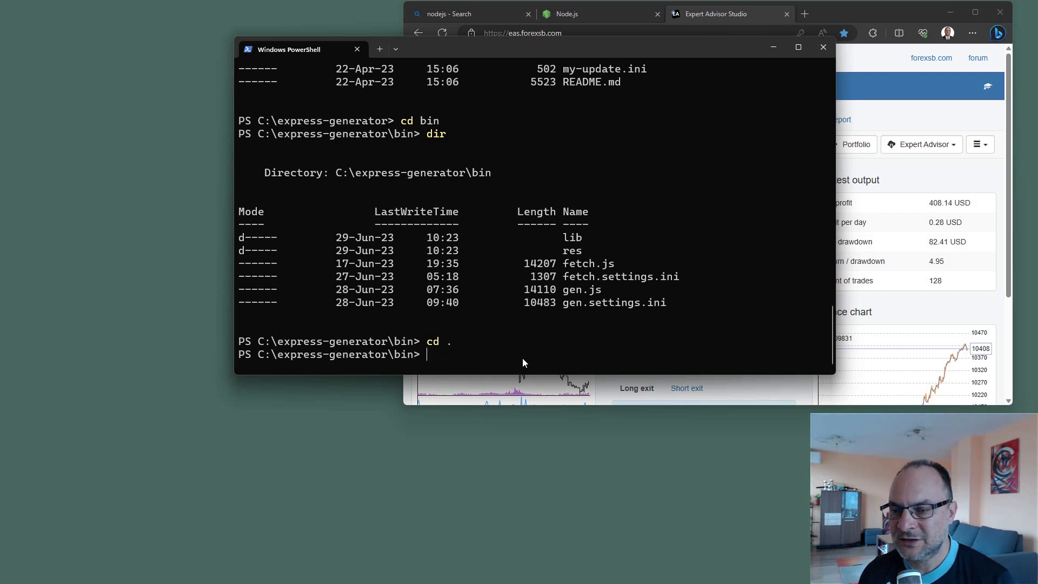
type("cd ..")
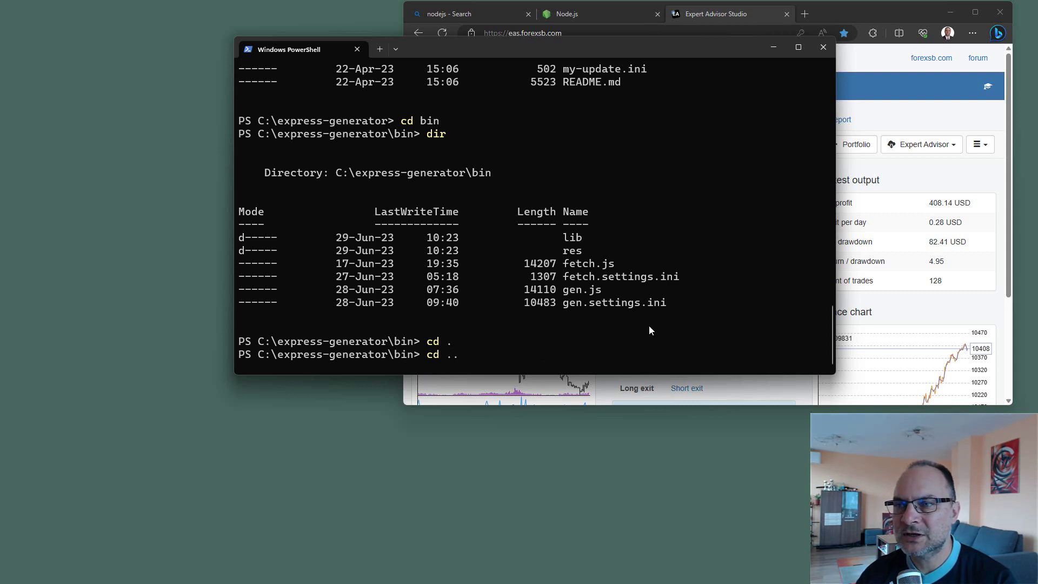
key("Return")
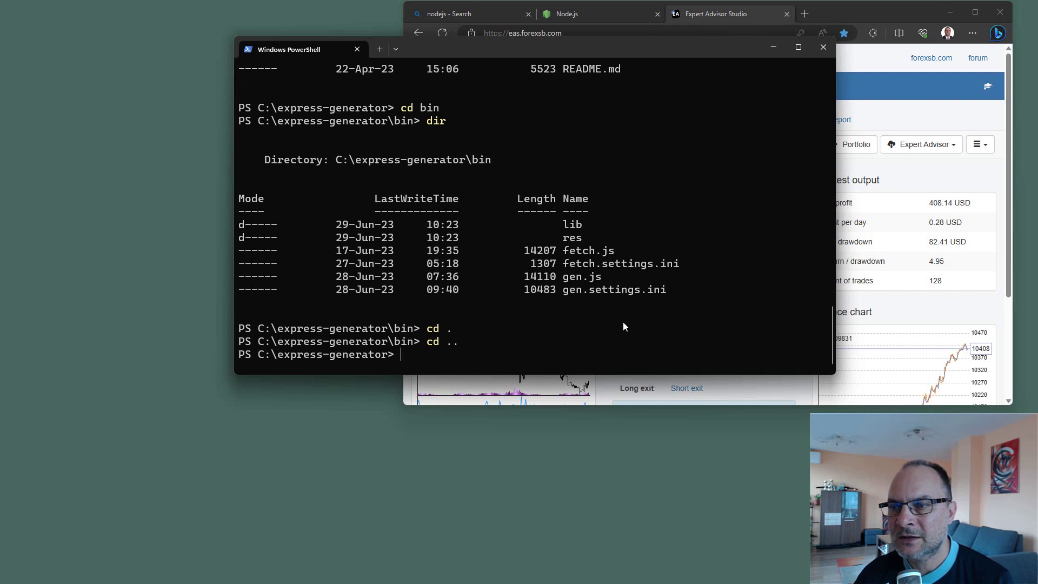
scroll(623, 321, "up", 2)
scroll(623, 316, "down", 2)
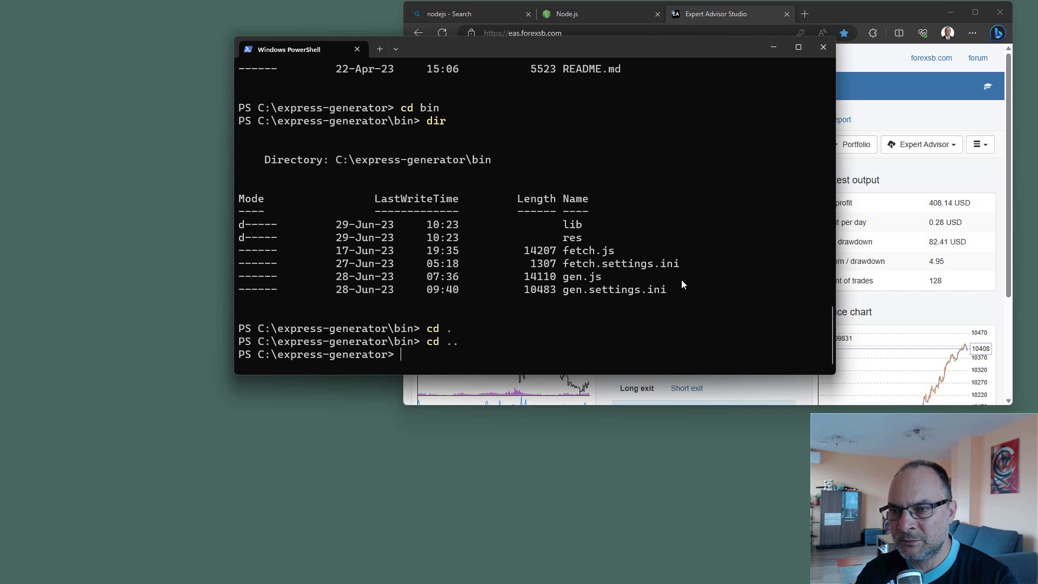
Write the command node .\bin\gen.js at the prompt, using the explicit relative path and file extension, without running it
type("node ")
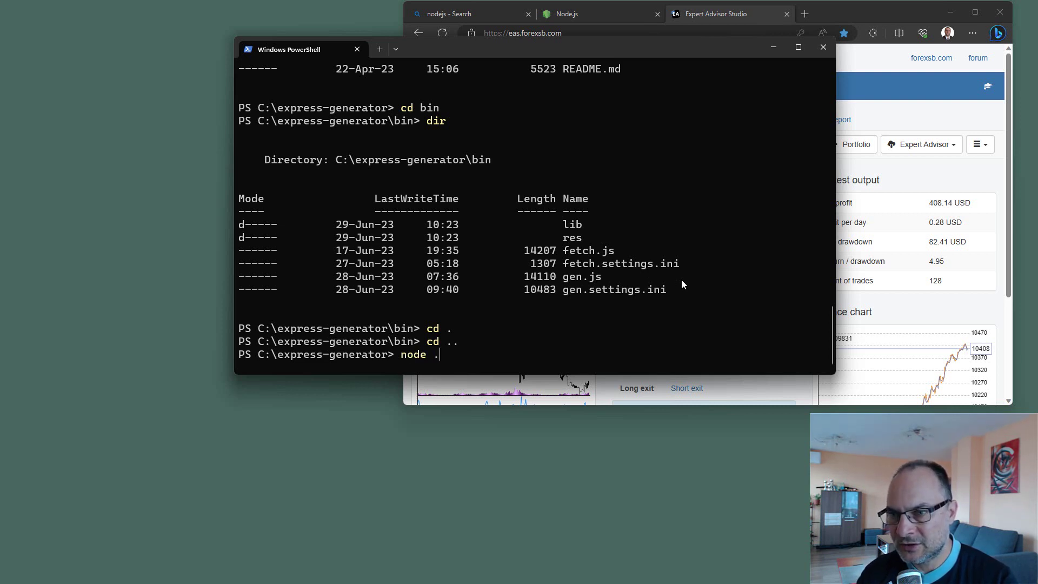
type(".")
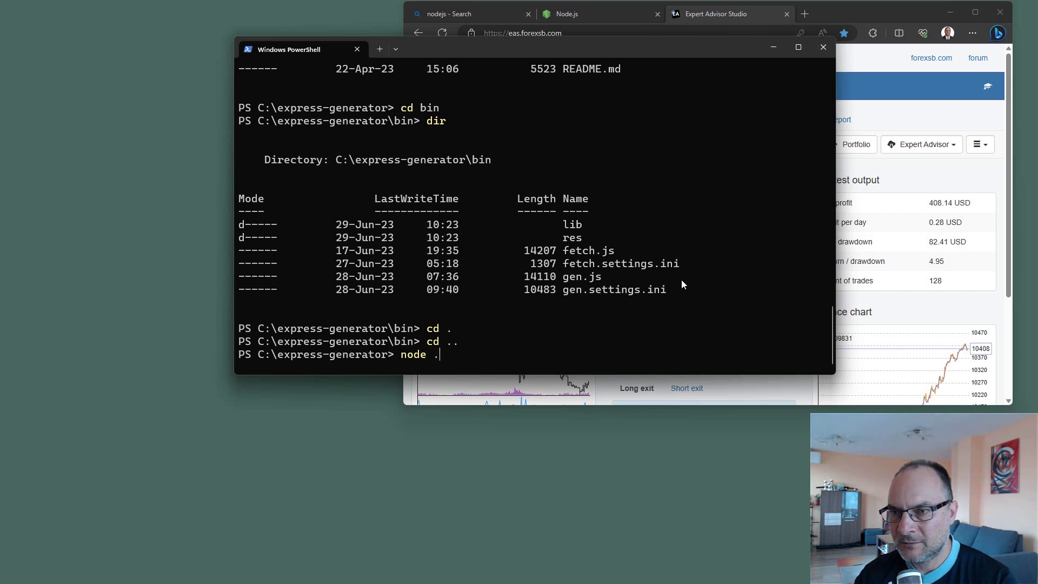
type("\\bin\\")
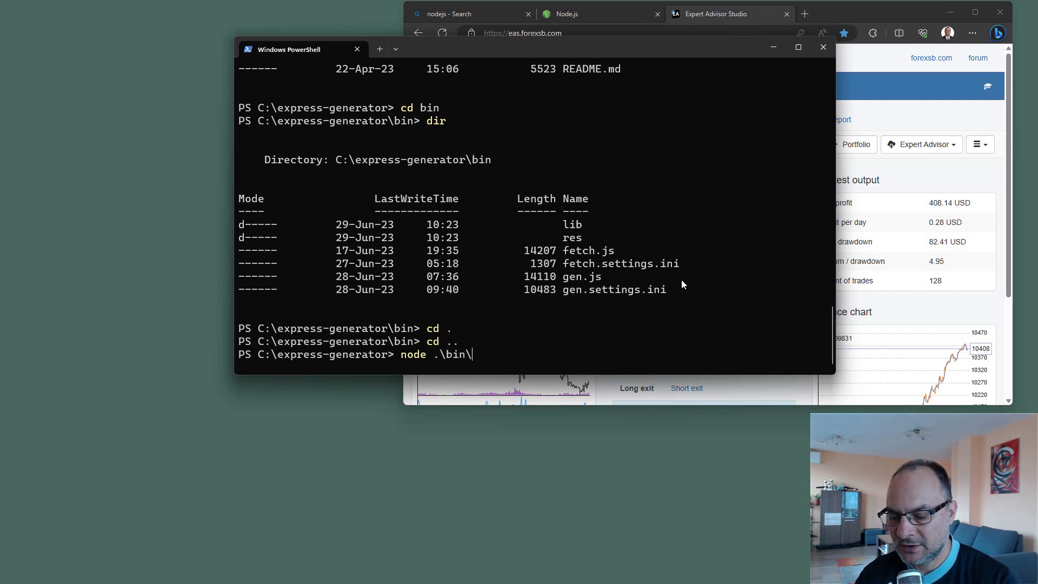
type("gen")
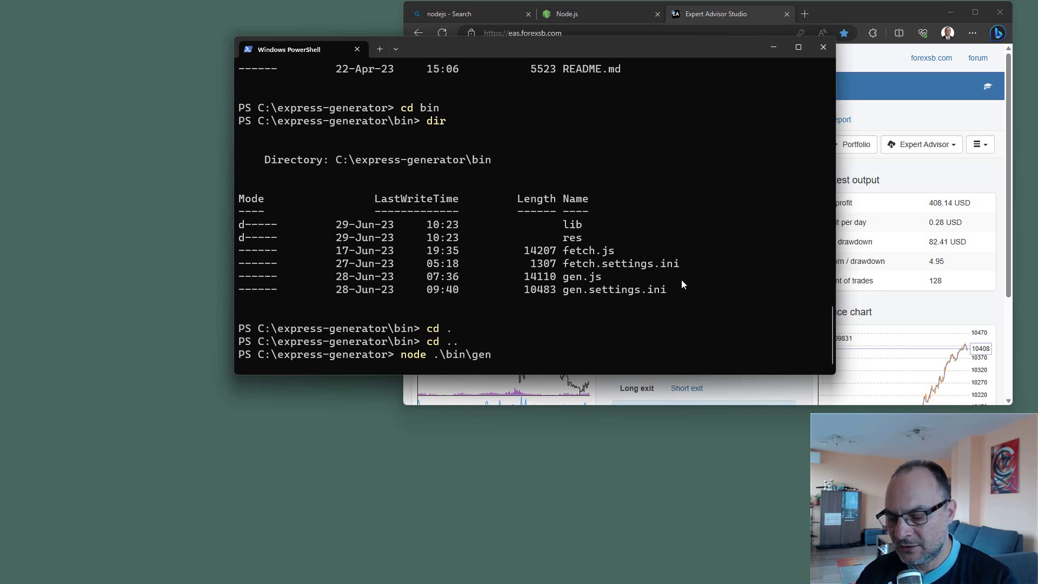
type(".js")
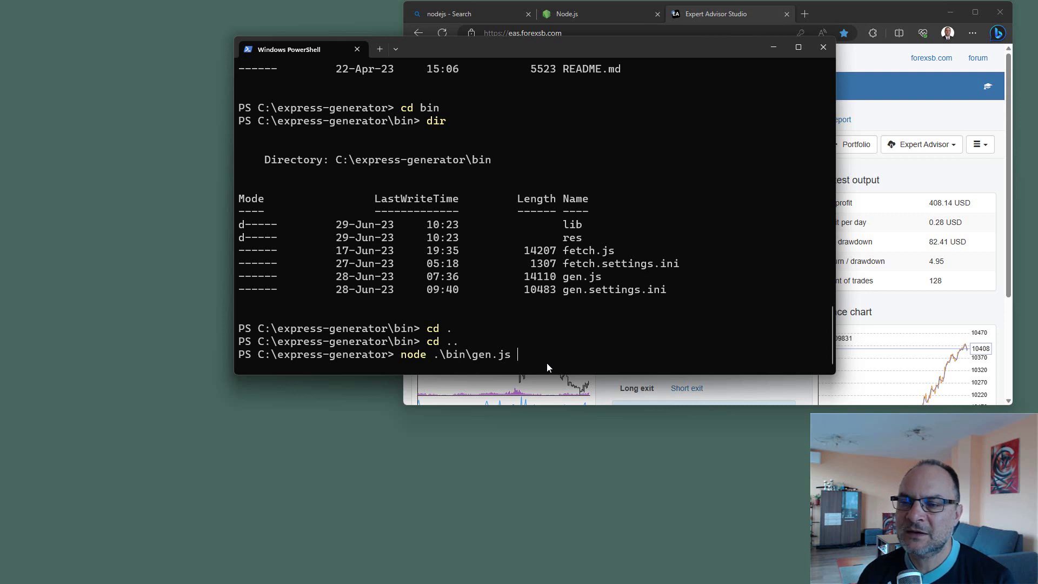
Shorten the pending command to node bin\gen by removing the .js extension and the .\ prefix
key("BackSpace")
key("BackSpace")
key("BackSpace")
key("BackSpace")
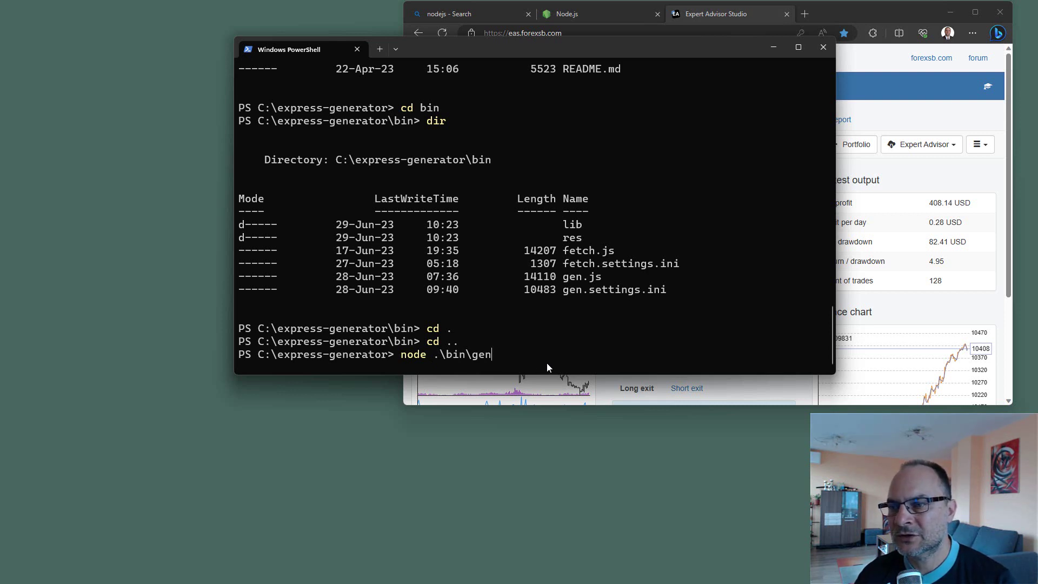
key("BackSpace")
key("BackSpace")
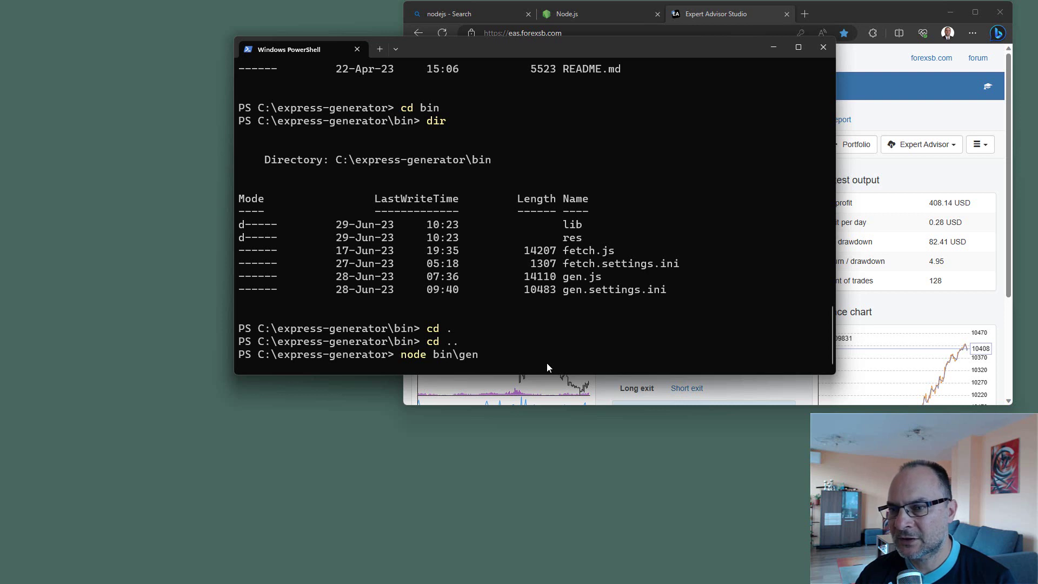
Put the .\ prefix and .js extension back in the command and run node .\bin\gen.js
type(".\\")
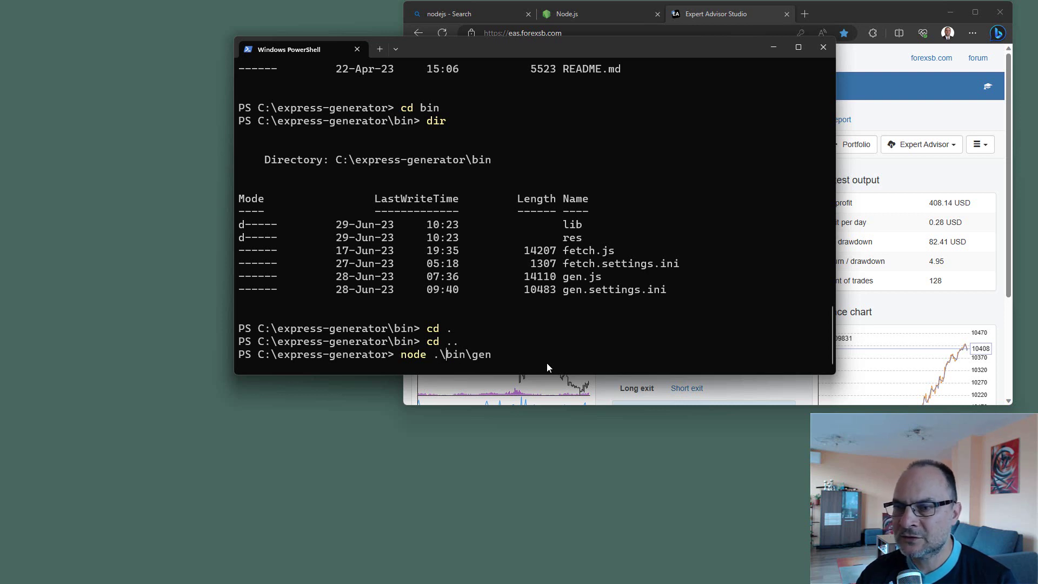
type(".js")
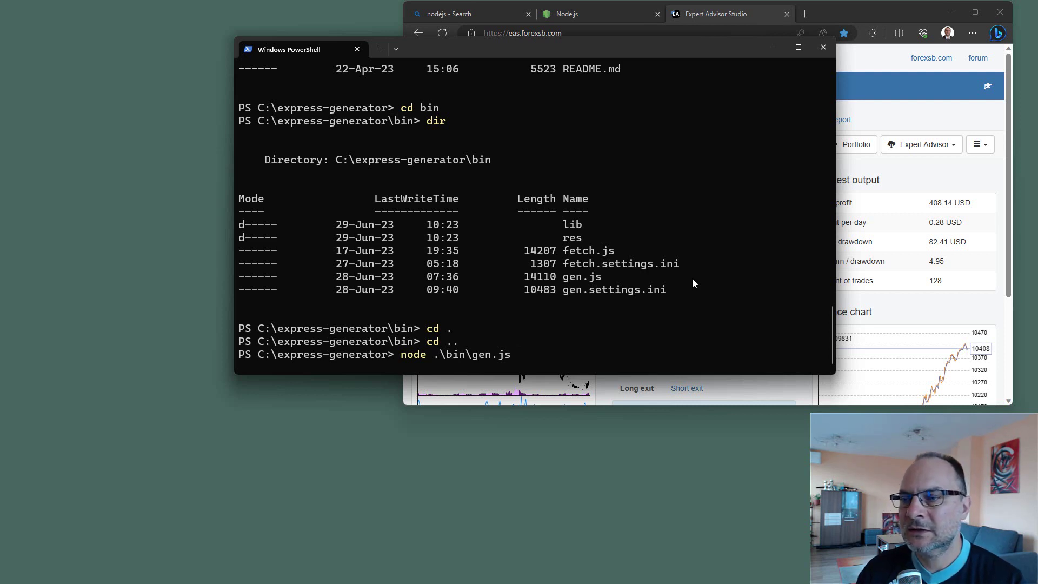
key("Return")
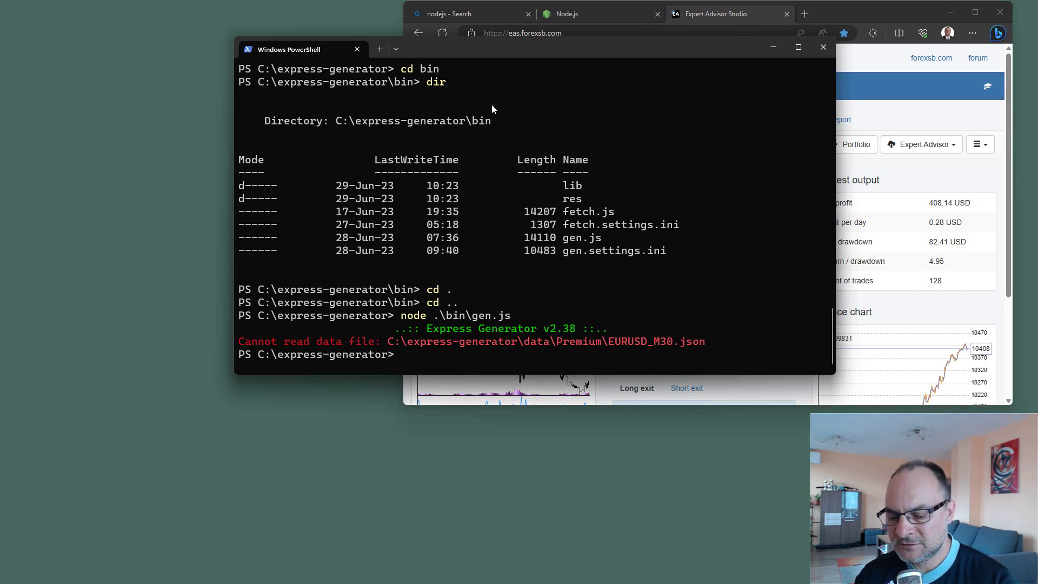
Run node .\bin\fetch.js --symbol EURUSD --period M30 to download the missing price data
type("node ")
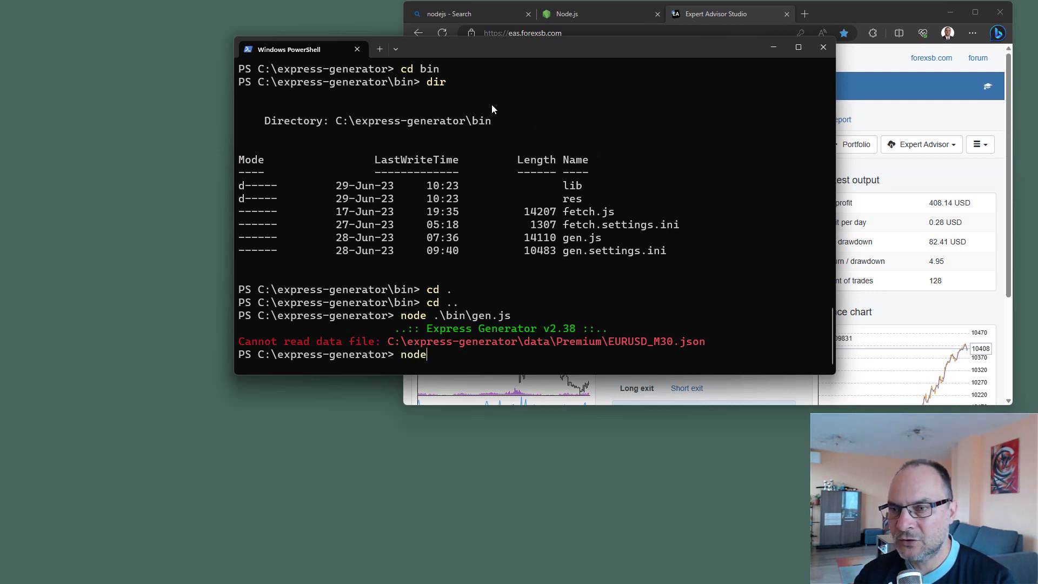
type(".\bin")
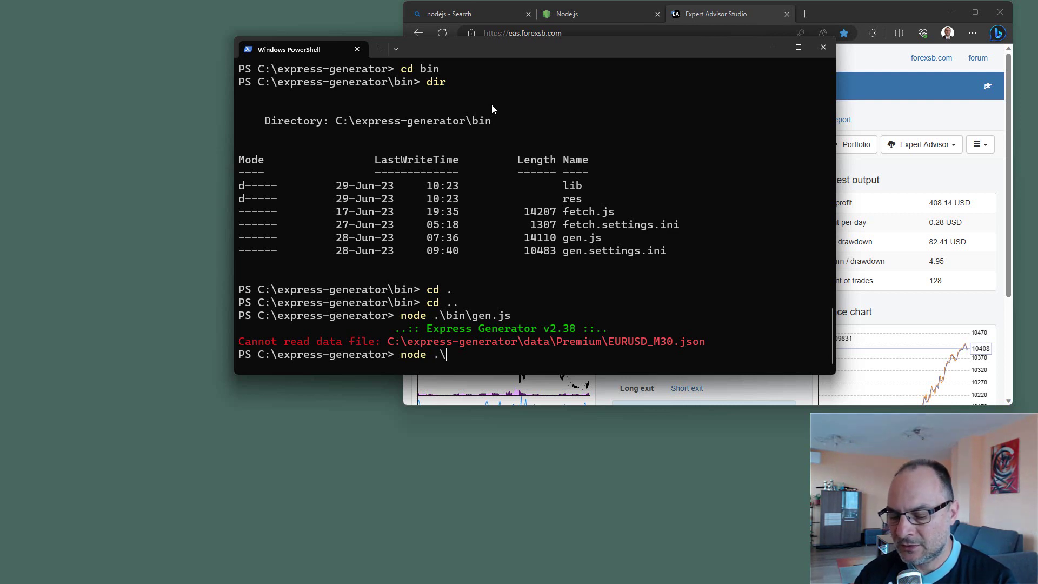
type("\\")
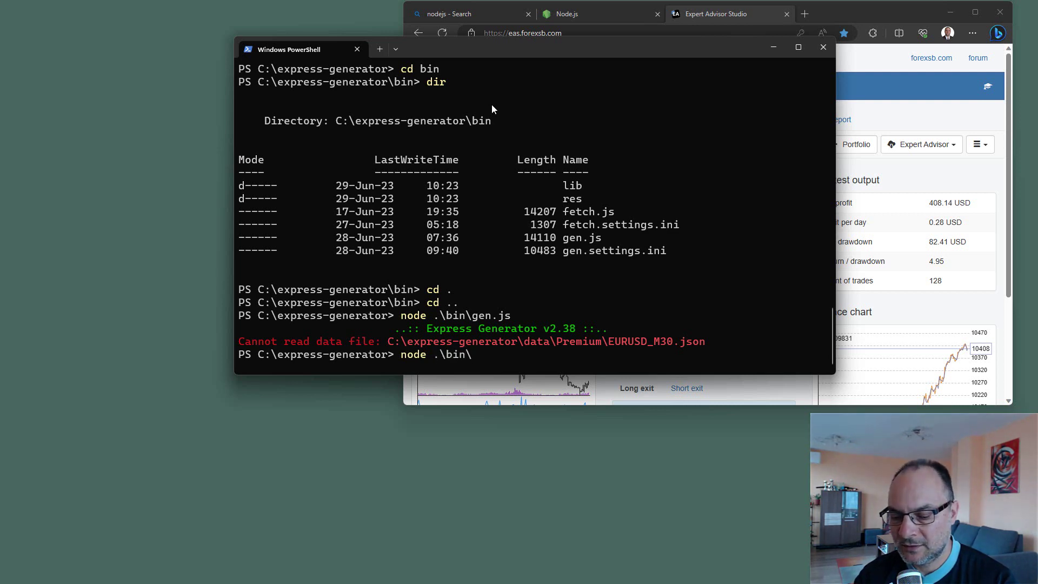
type("fetch")
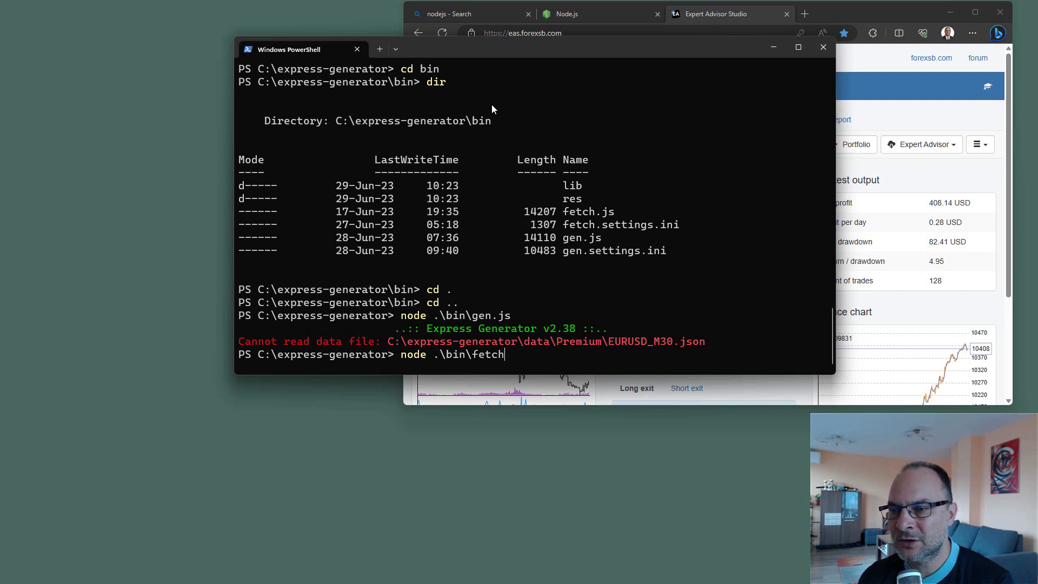
type(".js")
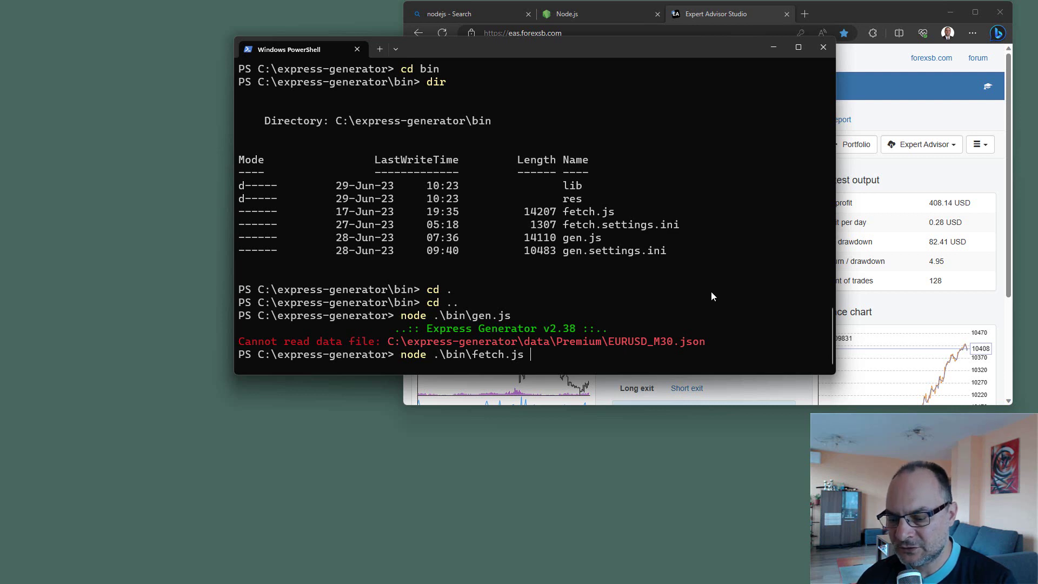
type("--sy")
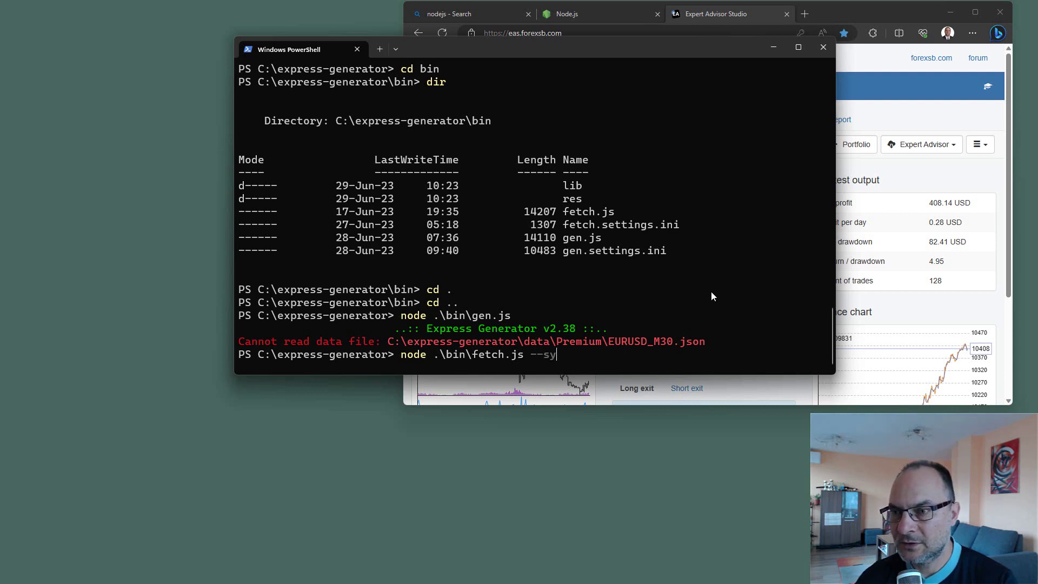
type("mbol")
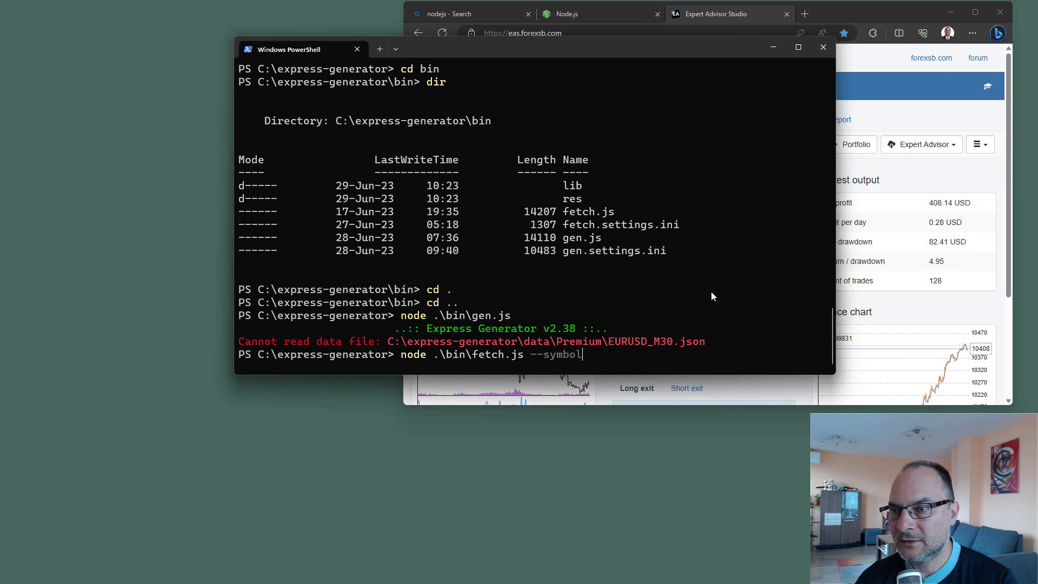
type(" EUR")
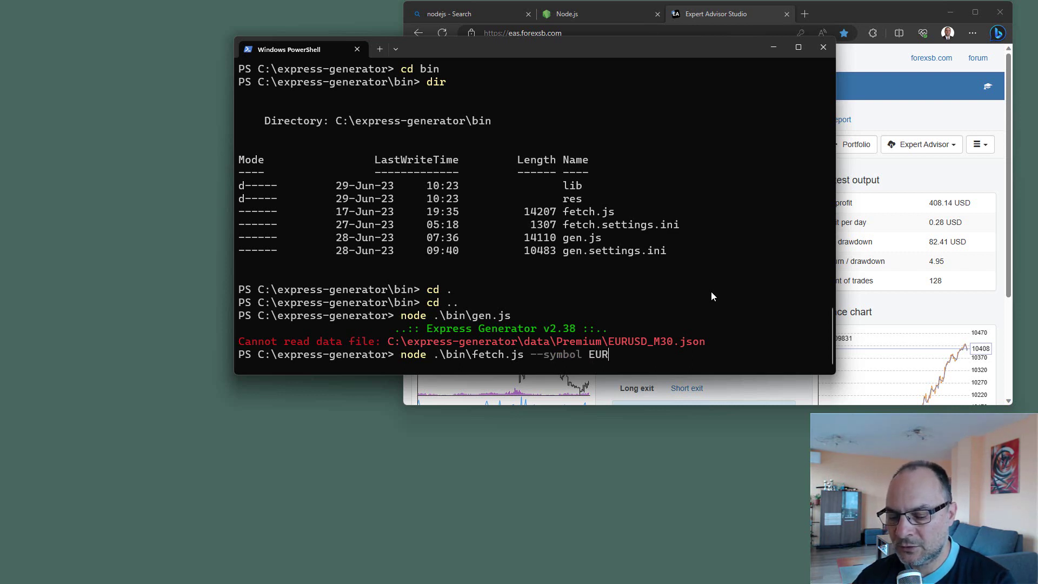
type("USD -")
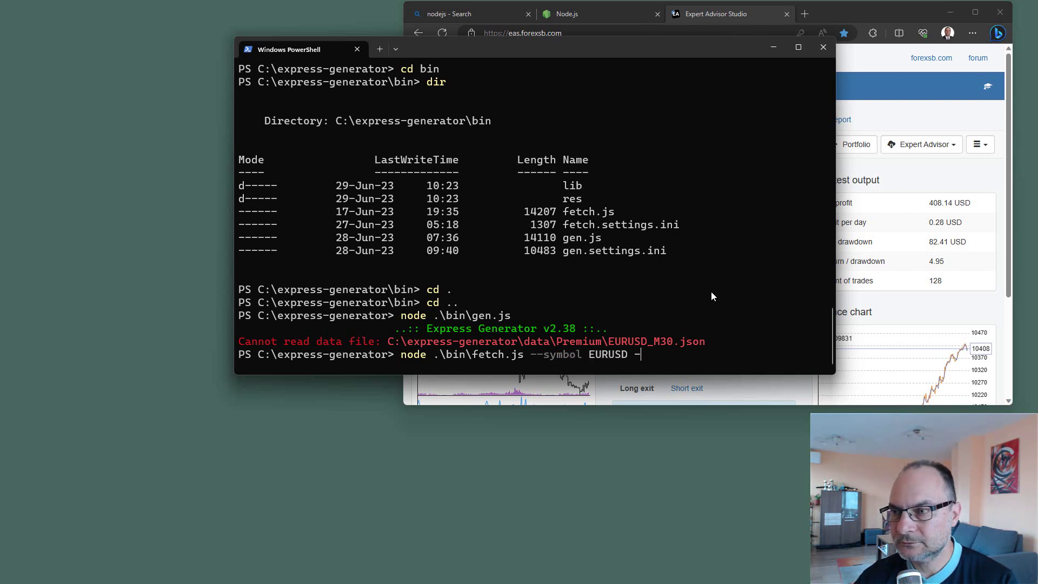
type("-period M30")
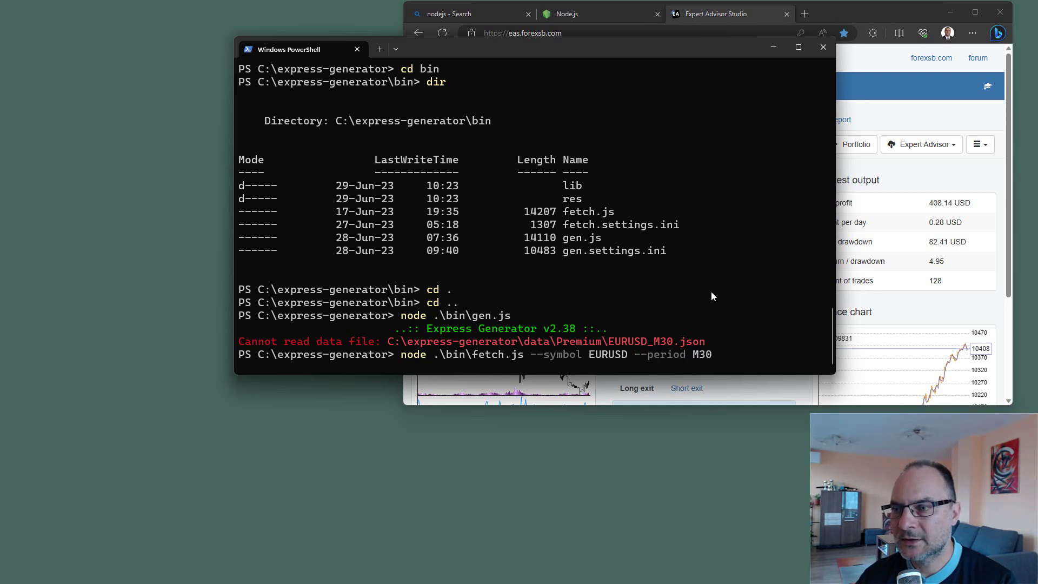
key("Return")
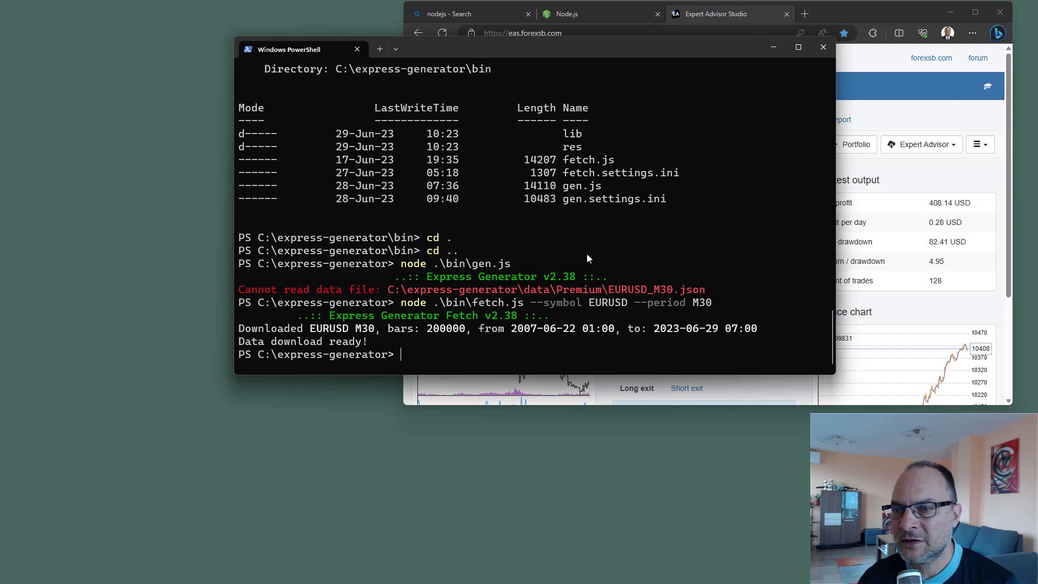
Recall the earlier node .\bin\gen.js command from the command history and run it again
key("Up")
key("Up")
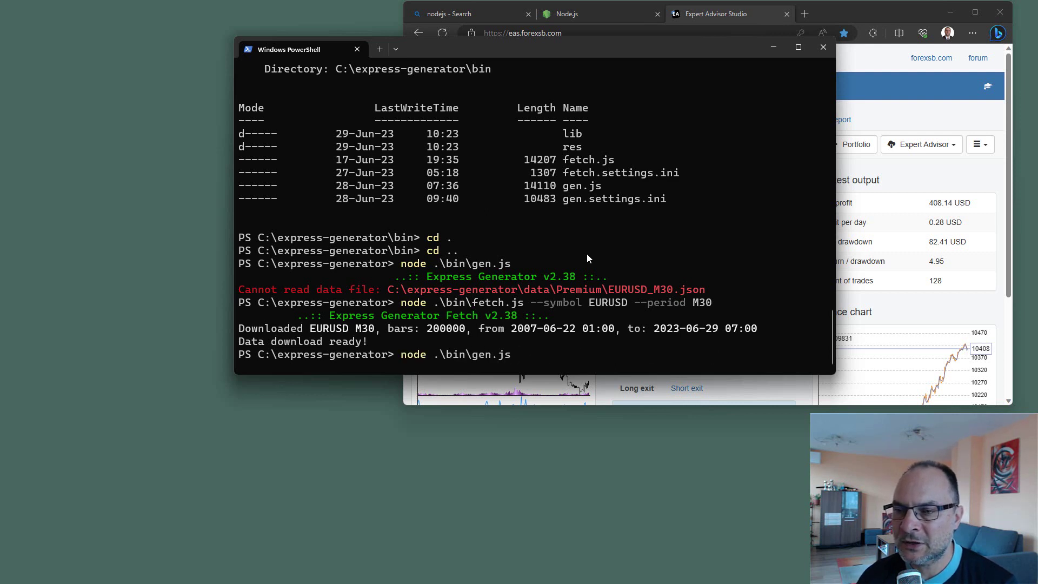
key("Down")
key("Down")
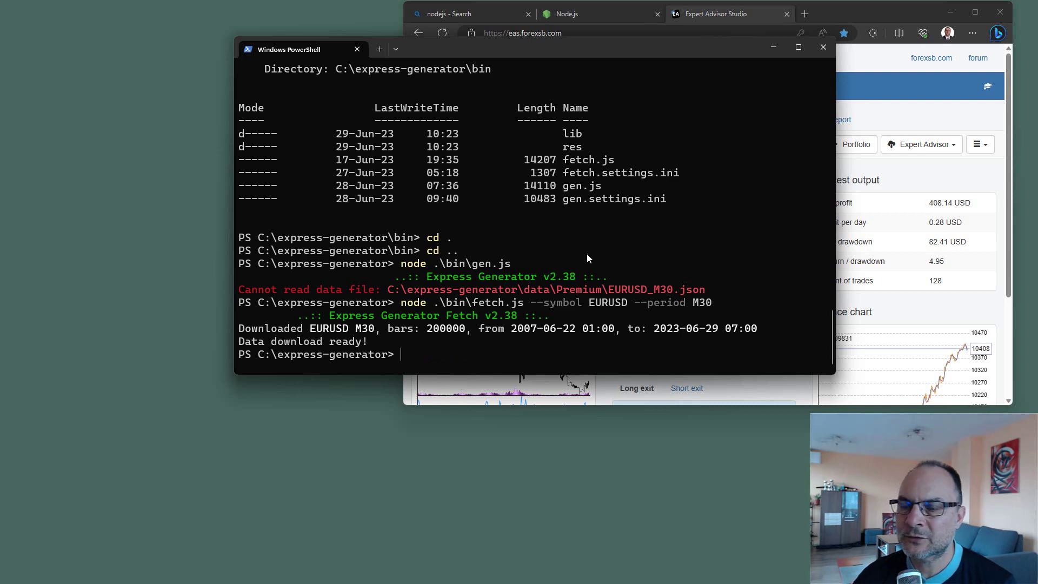
key("Up")
key("Up")
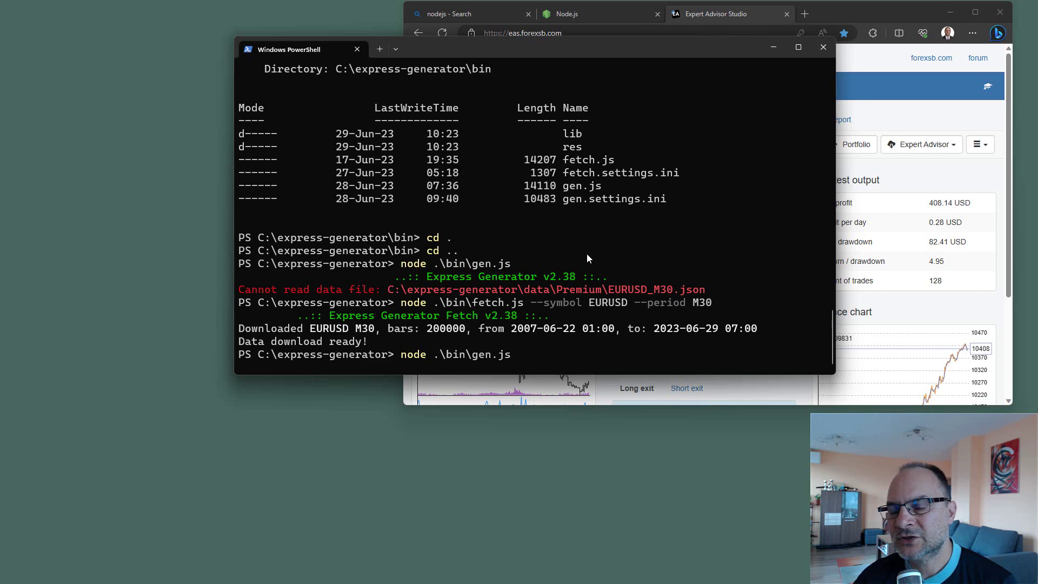
key("Return")
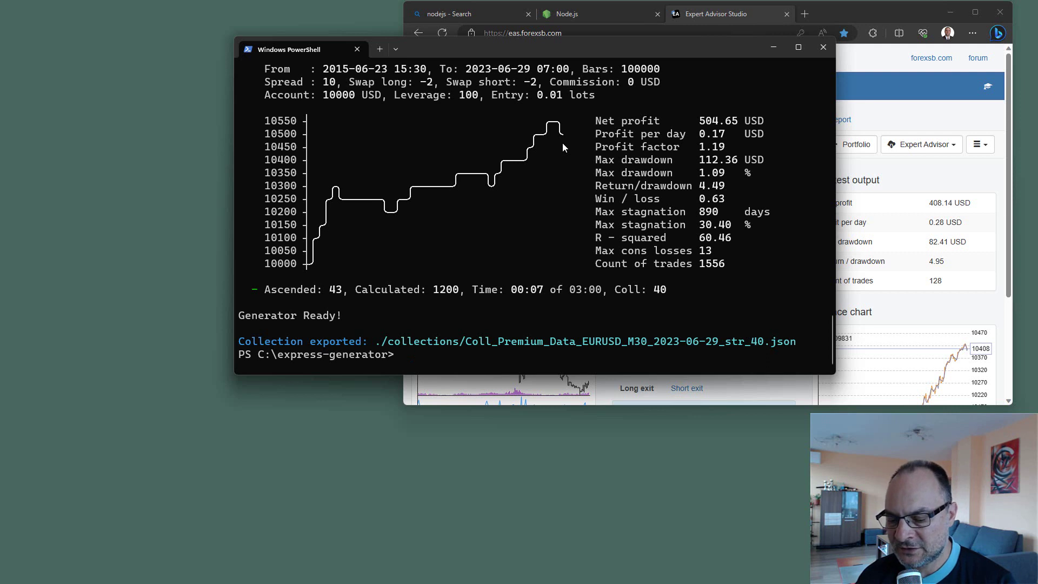
Clear the terminal with cls and go up from express-generator to the C:\ root with cd .
type("cls")
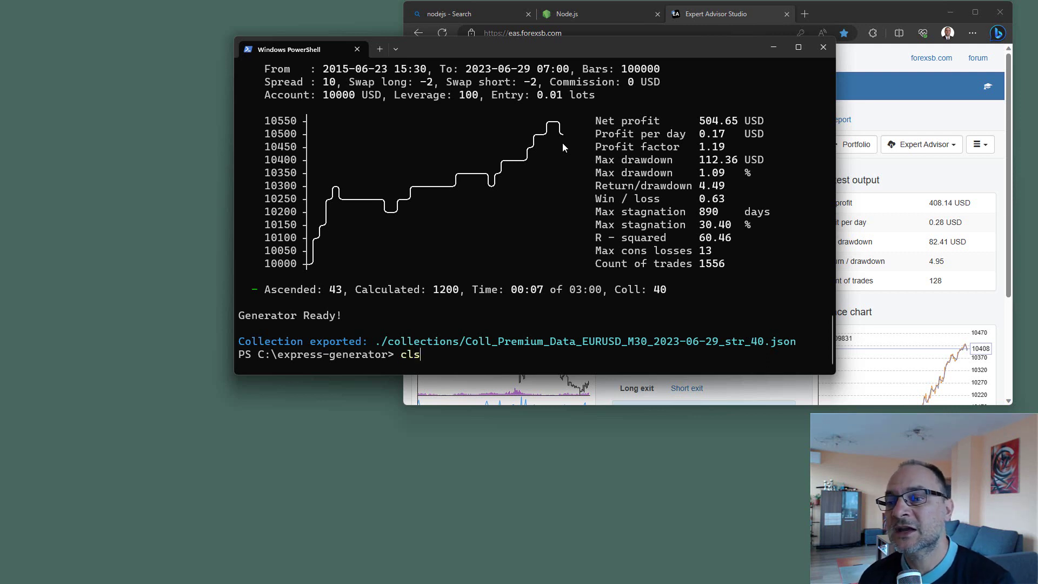
key("Return")
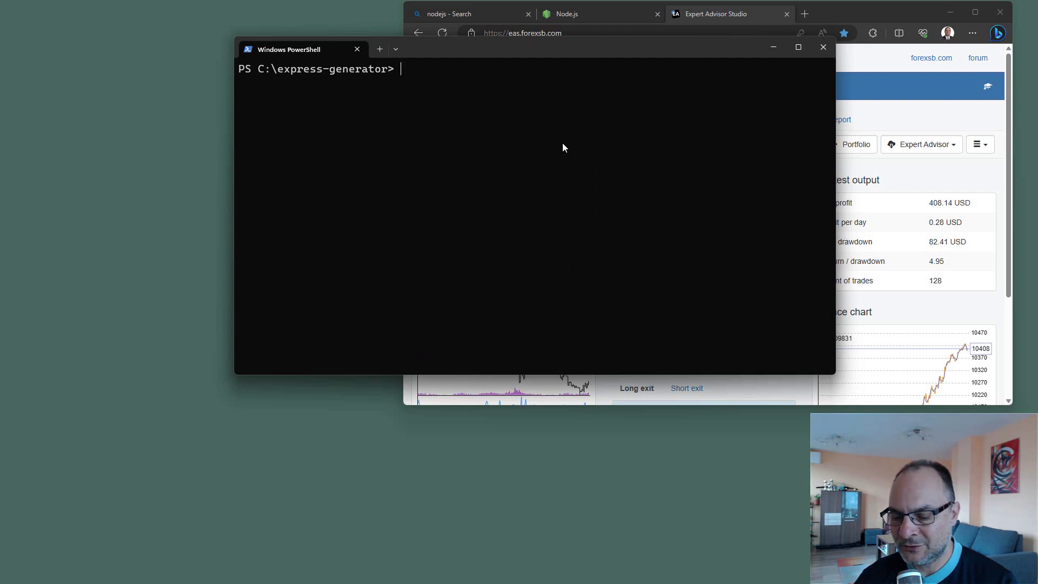
type("dir")
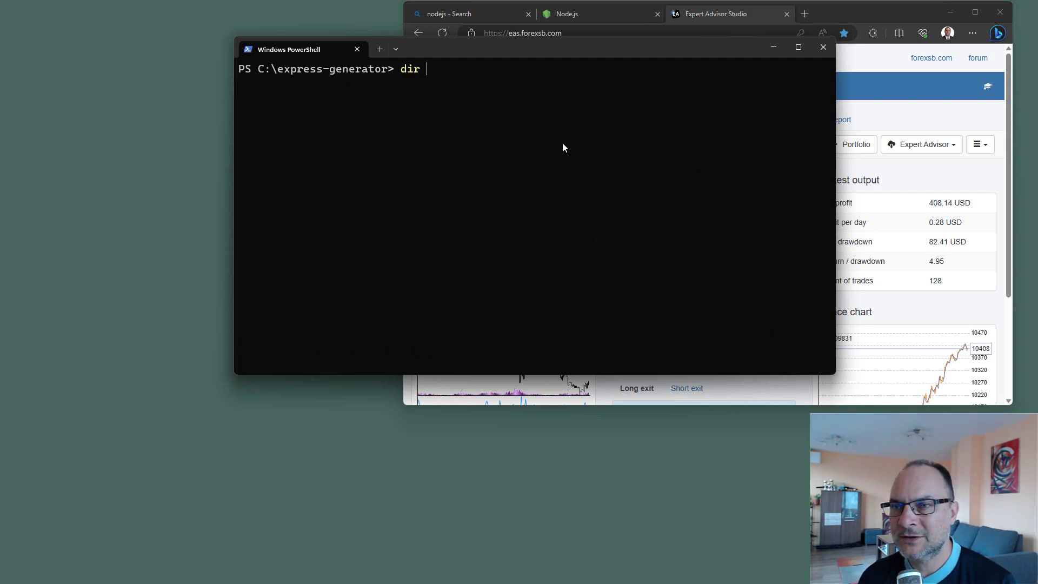
key("BackSpace")
key("BackSpace")
key("BackSpace")
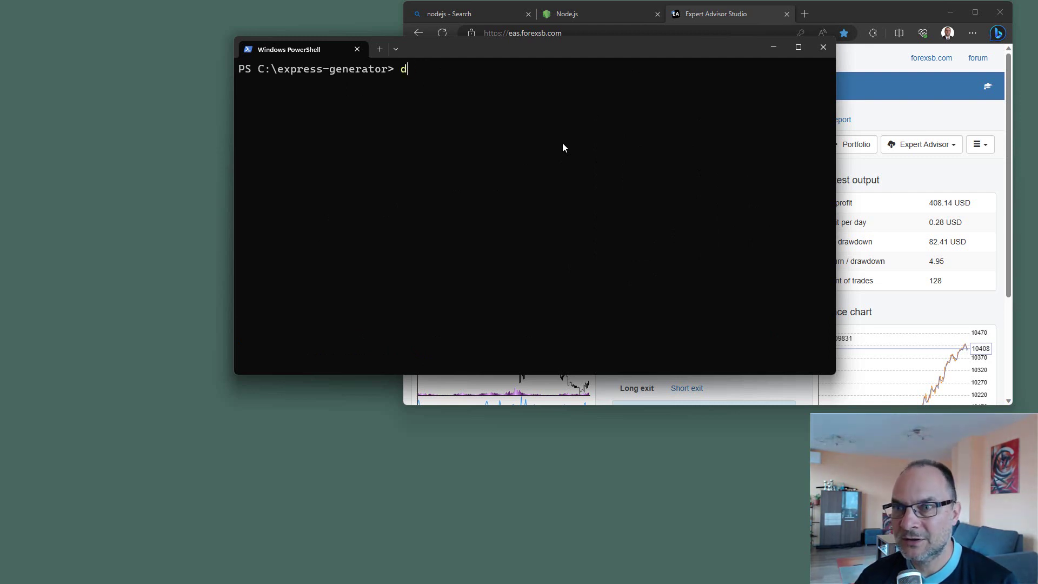
type("cd ")
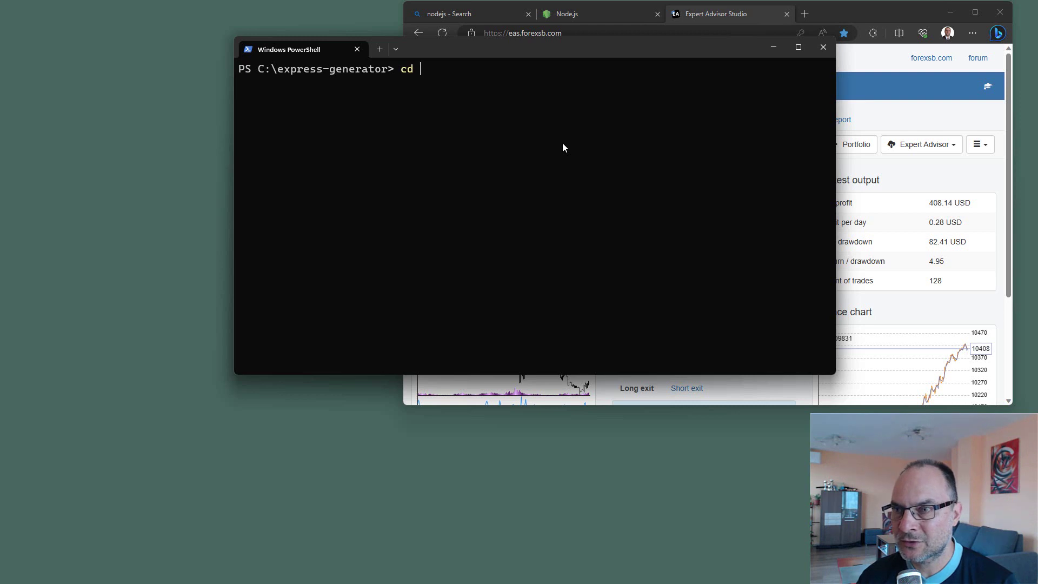
type("..")
key("Return")
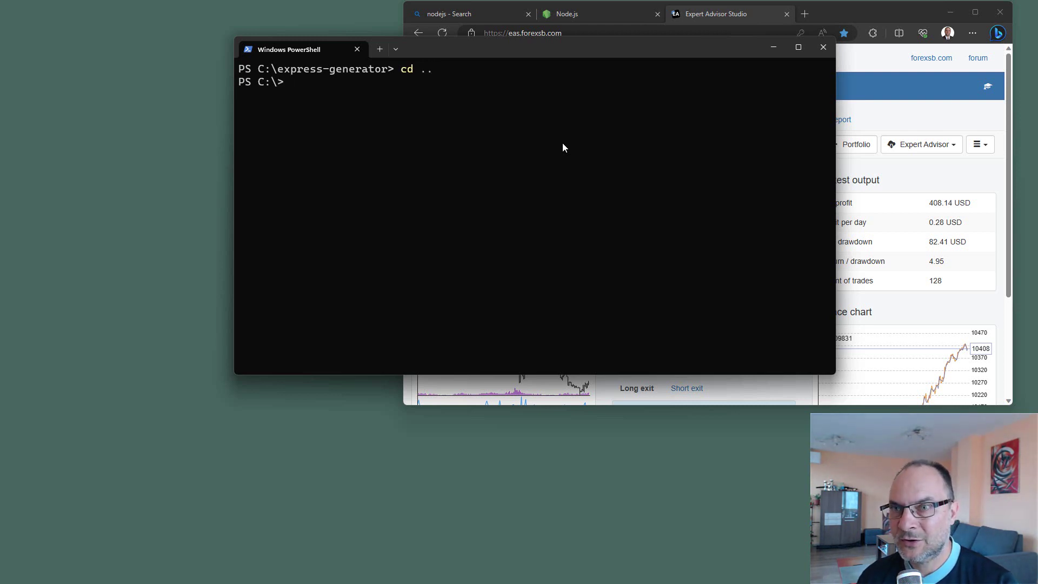
Go back into the folder with cd .\express-generator\, auto-completing its name from the prefix exp
type("cd ")
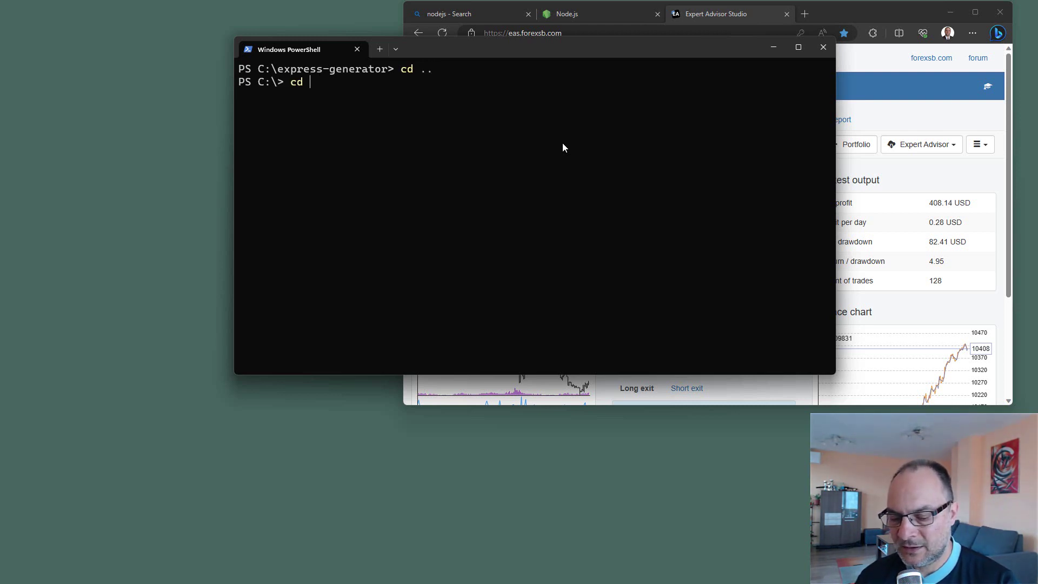
type("expre")
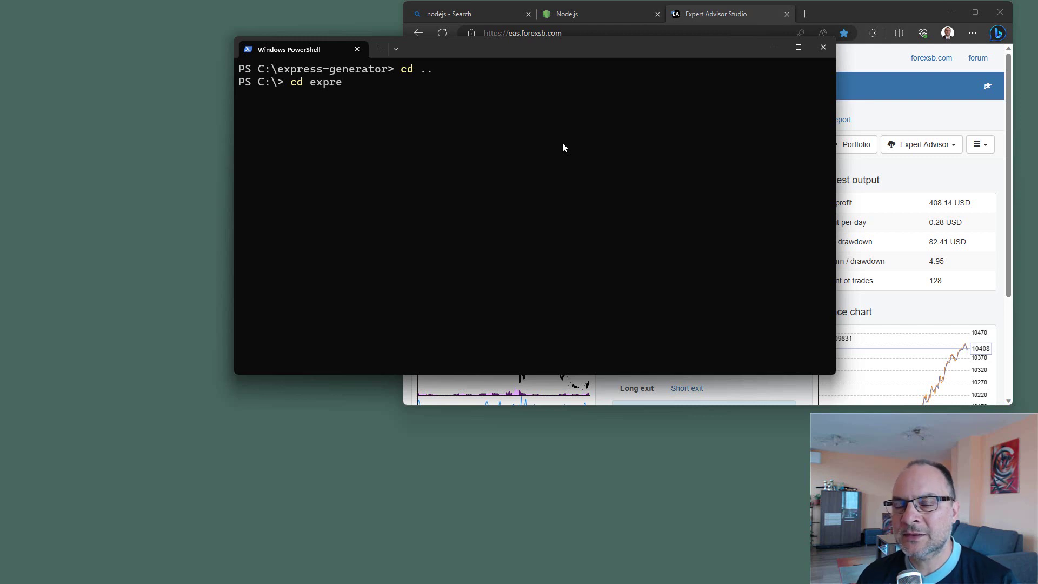
key("BackSpace")
key("BackSpace")
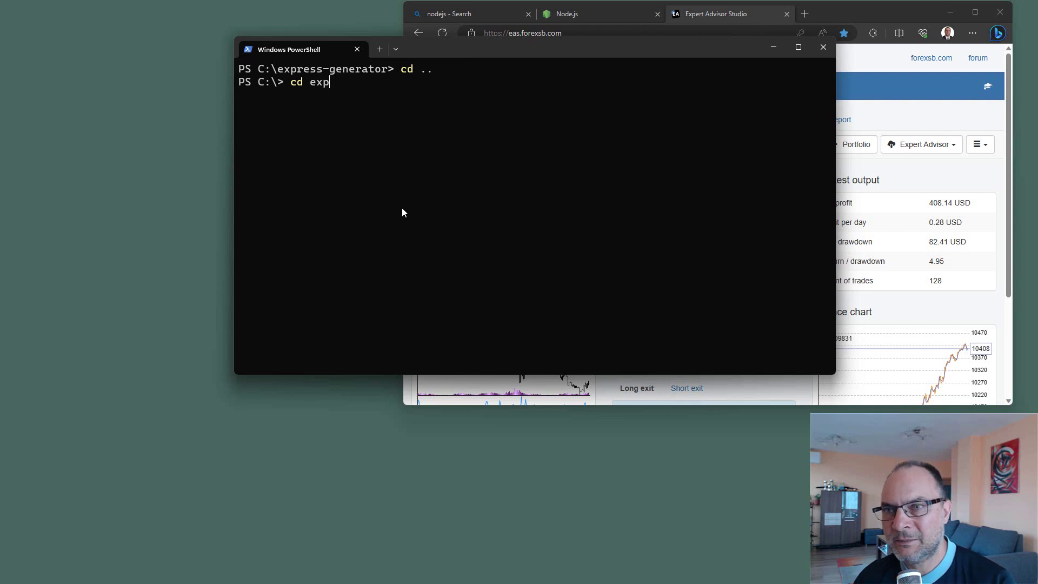
key("Tab")
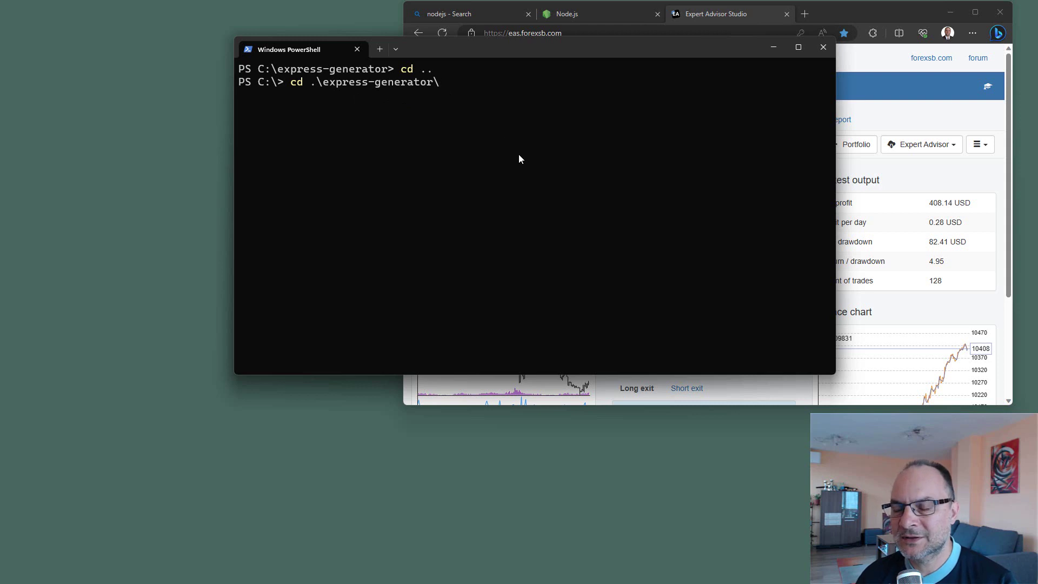
key("Return")
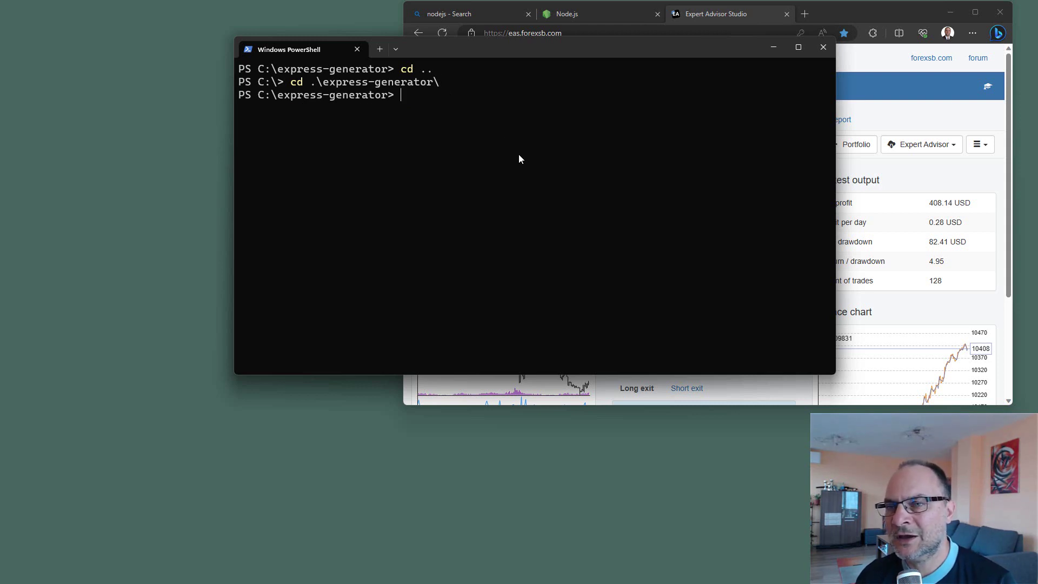
Repeat the round trip: go up with cd .. and re-enter .\express-generator\ by auto-completing exp
type("ced")
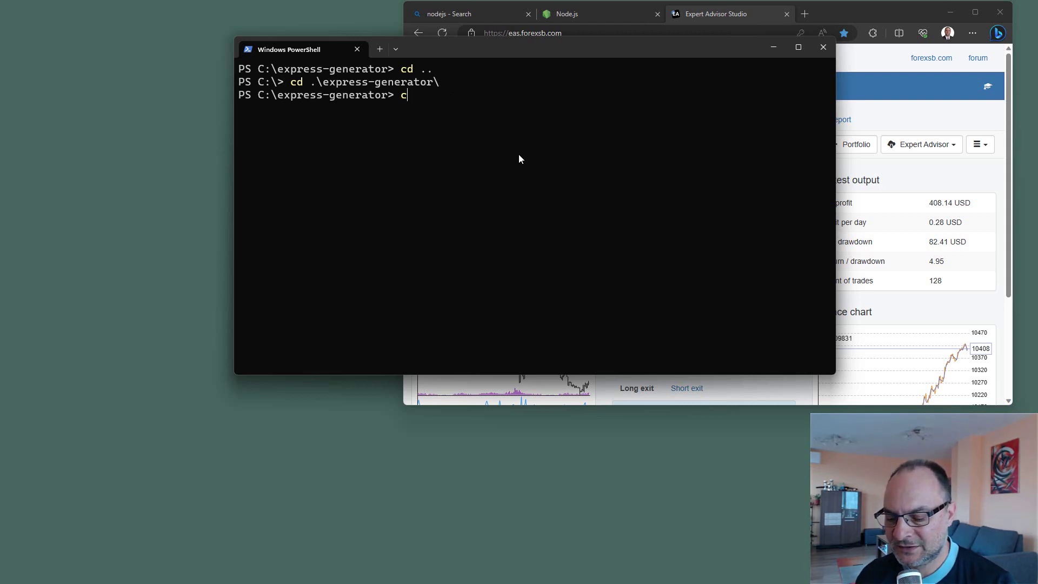
key("BackSpace")
key("BackSpace")
type("d ..")
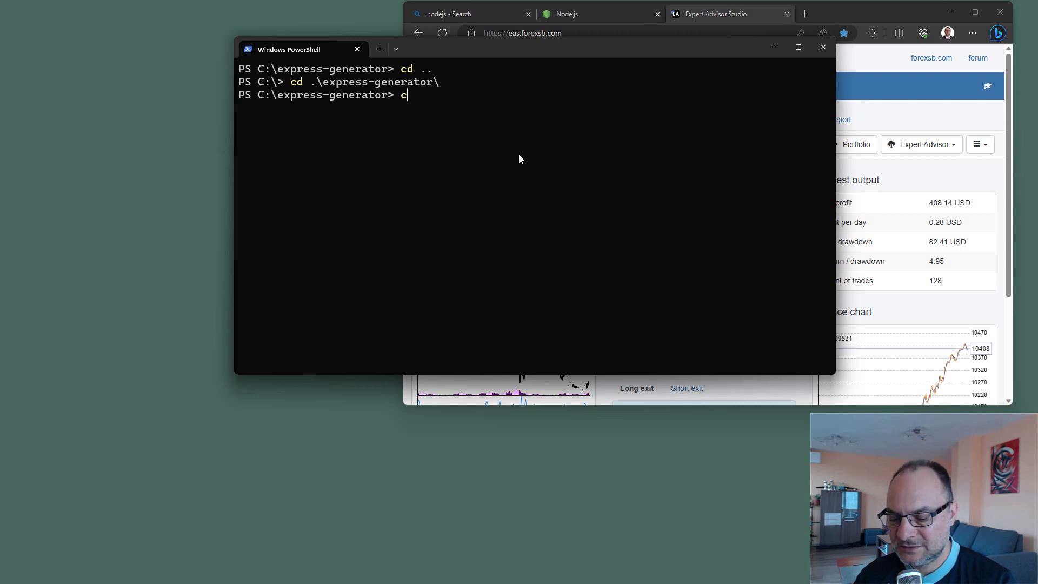
key("Return")
type("cd  exp")
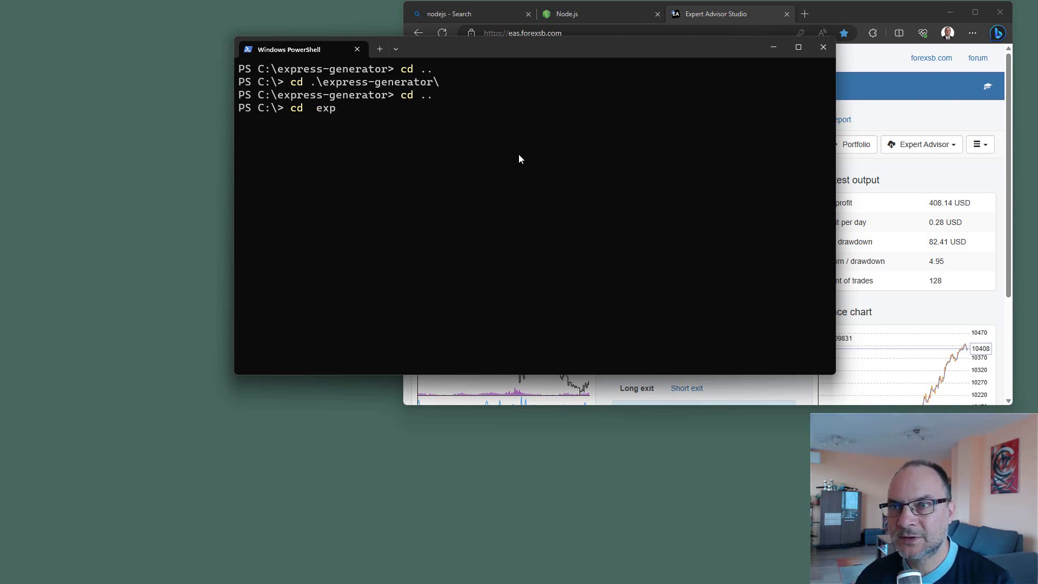
key("Tab")
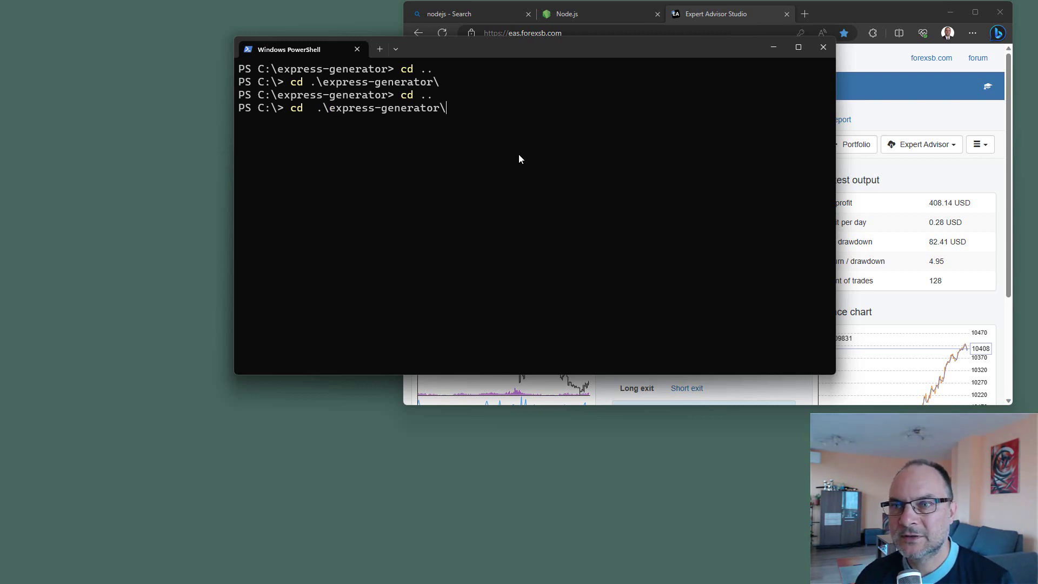
key("Return")
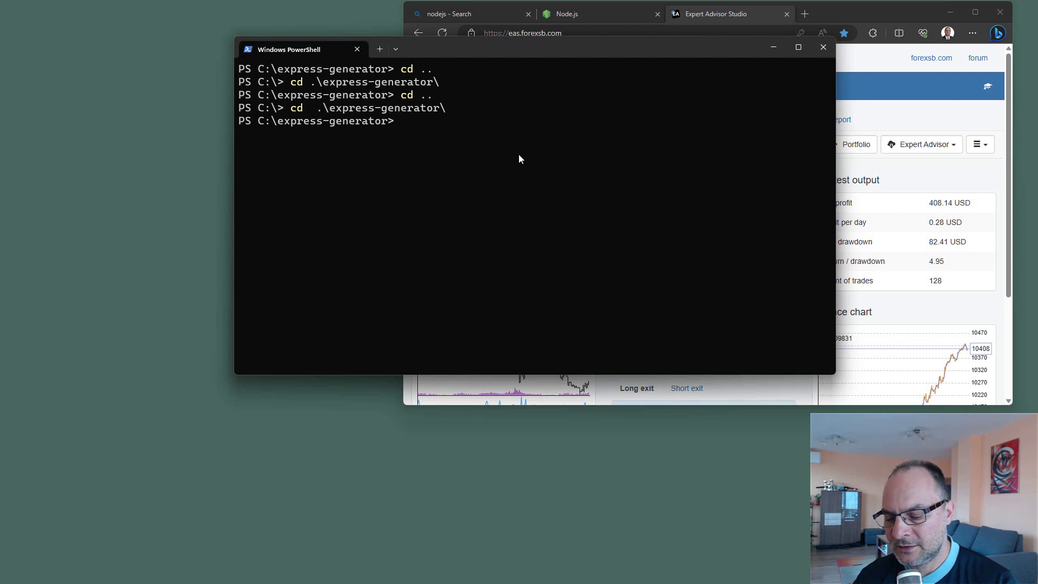
Discard the pending cls text and clear the terminal screen directly without running a command
type("cls")
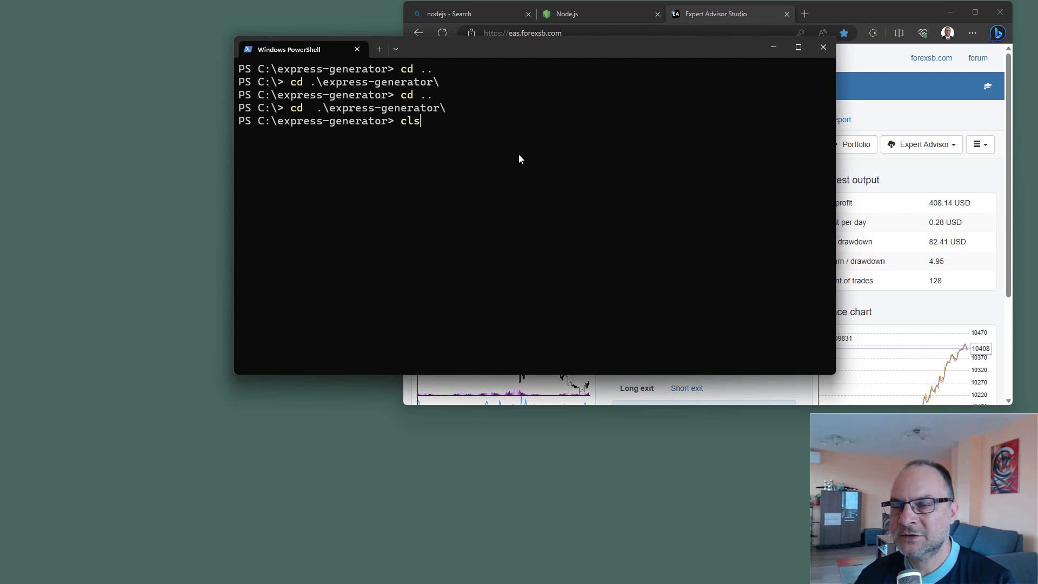
key("BackSpace")
key("BackSpace")
key("BackSpace")
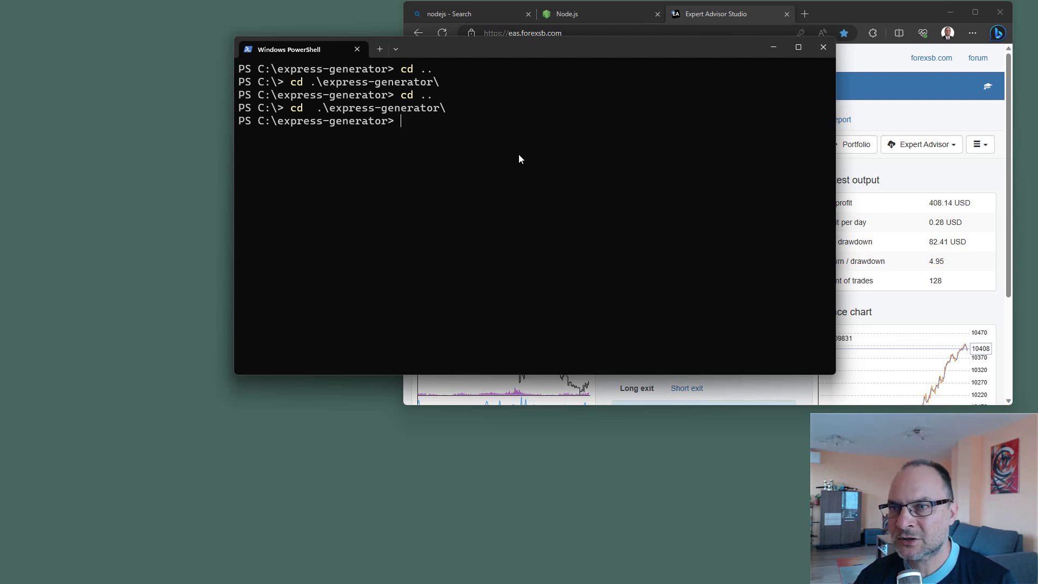
key("ctrl+l")
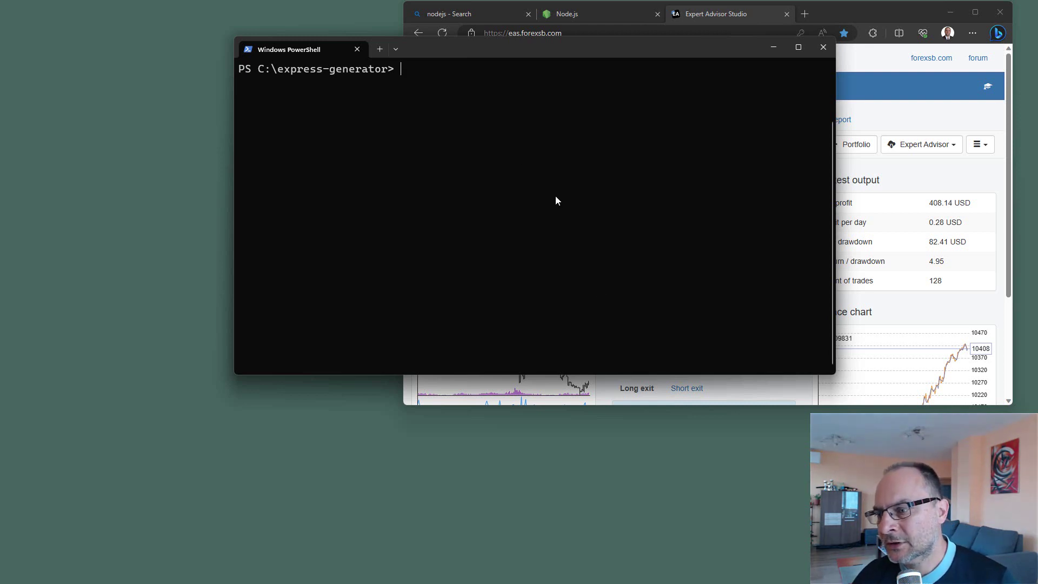
Minimize the terminal and browser windows and open the C:\express-generator folder in a new File Explorer window
key("super+e")
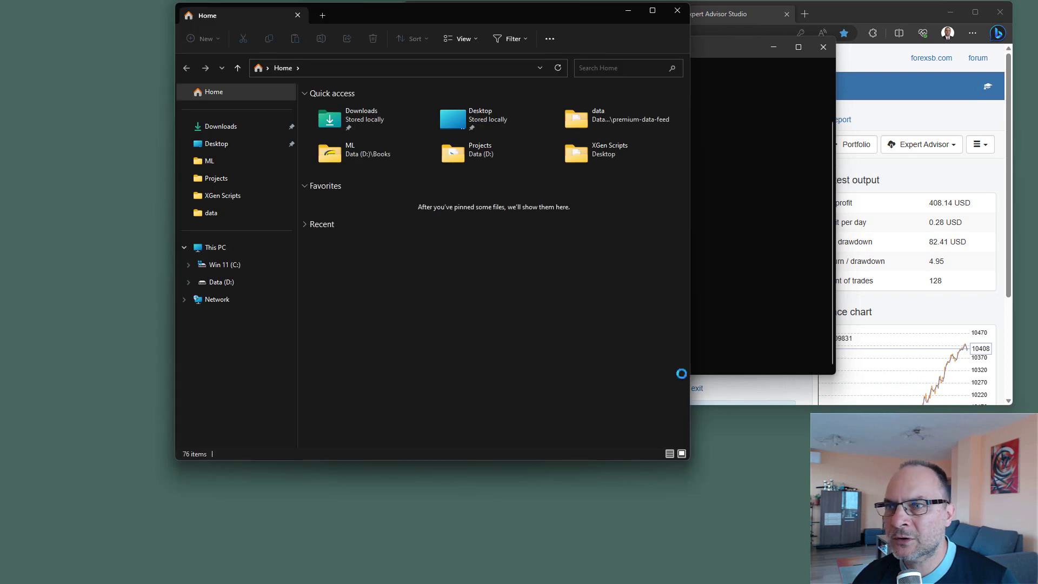
left_click_drag(581, 46, 470, 3)
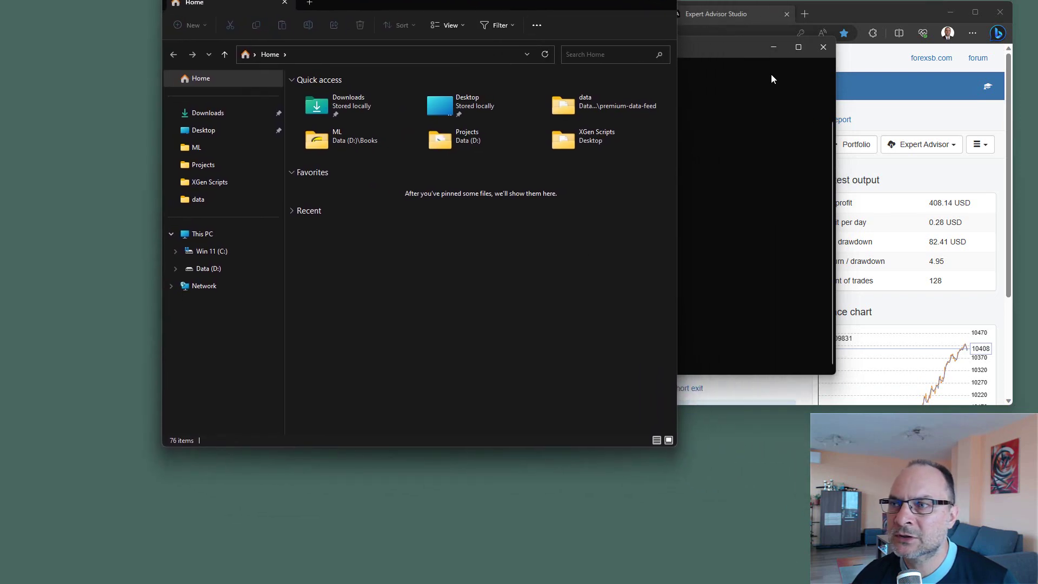
left_click(772, 49)
left_click(950, 13)
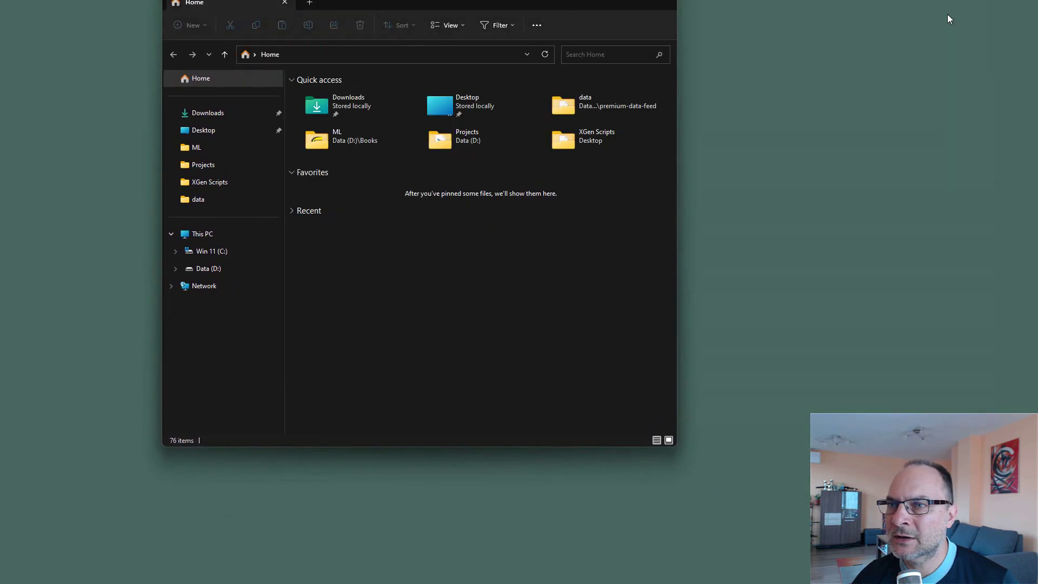
left_click_drag(471, 3, 595, 4)
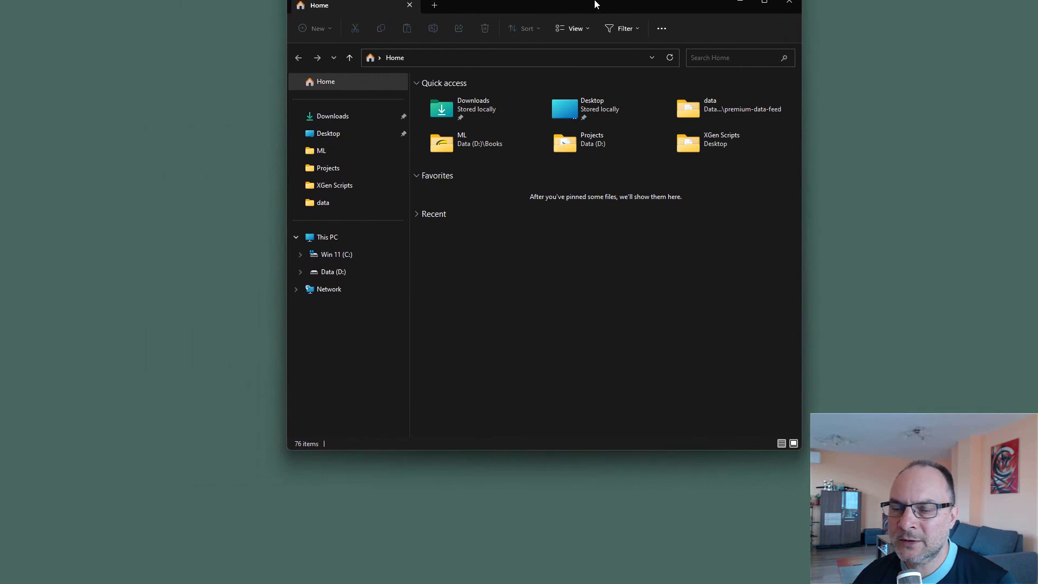
left_click(341, 261)
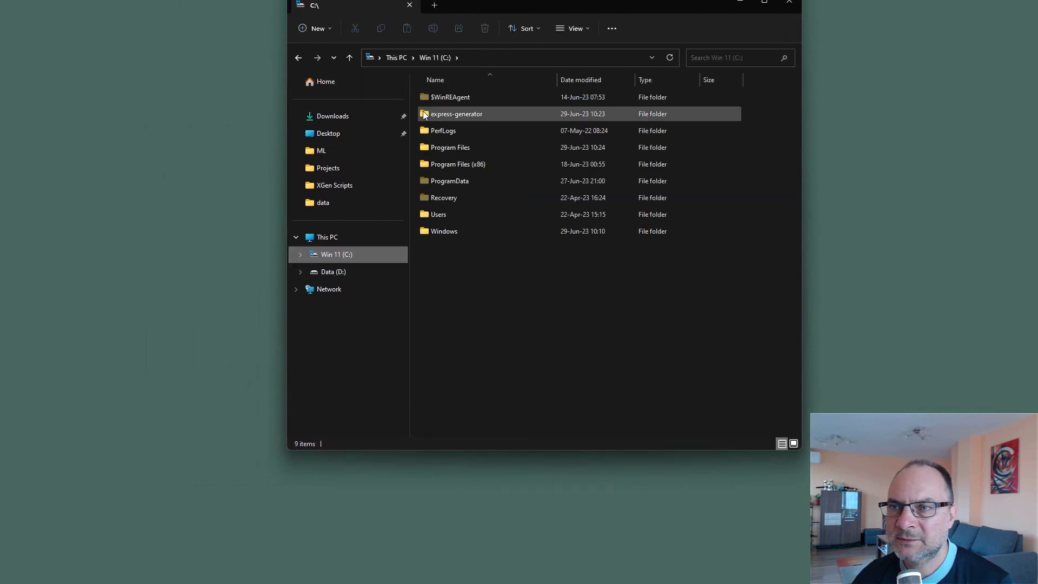
double_click(425, 115)
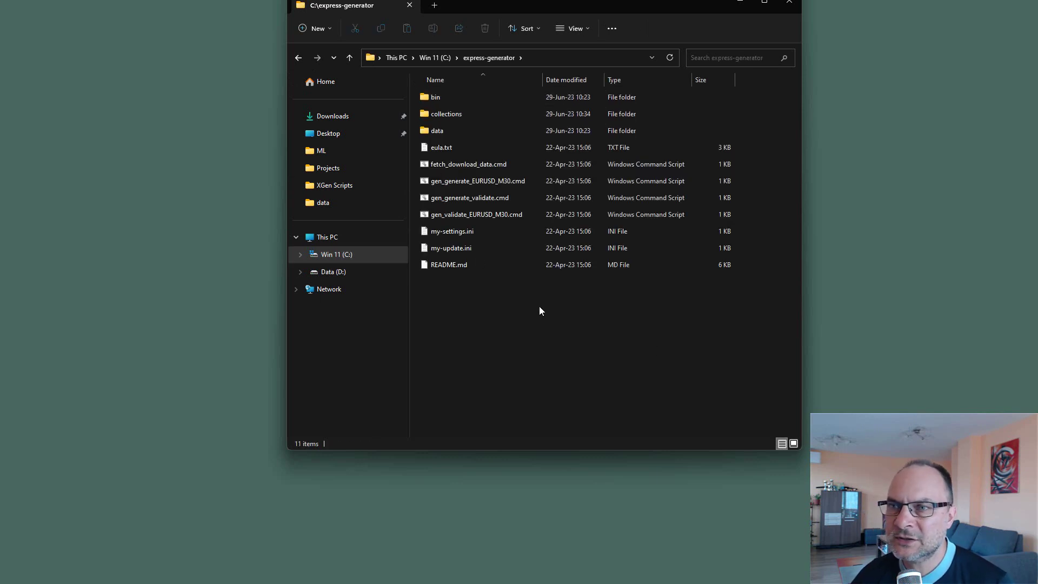
Look through the contents of the bin and collections folders, returning to express-generator after each
double_click(423, 98)
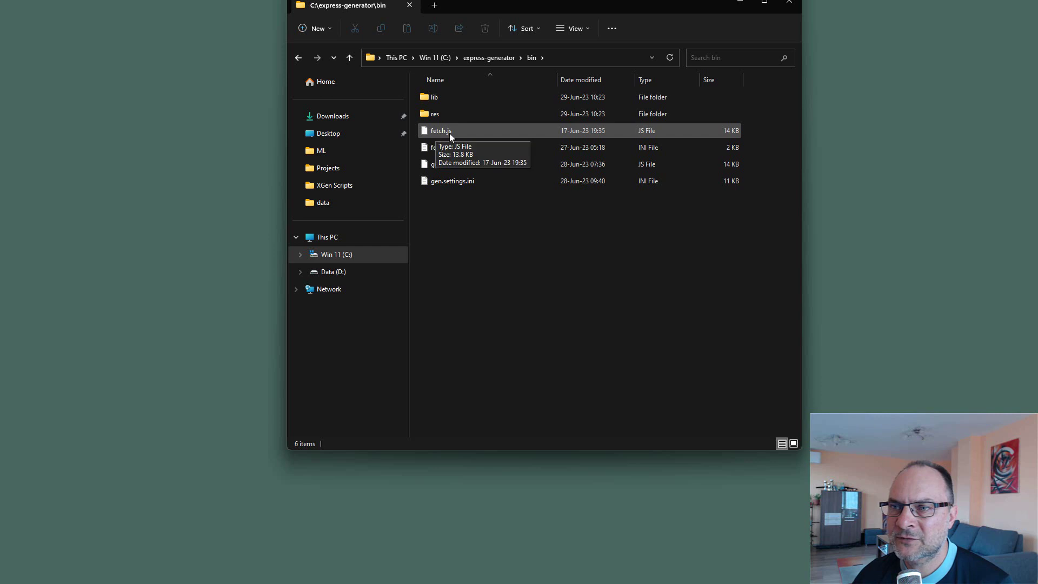
left_click(488, 58)
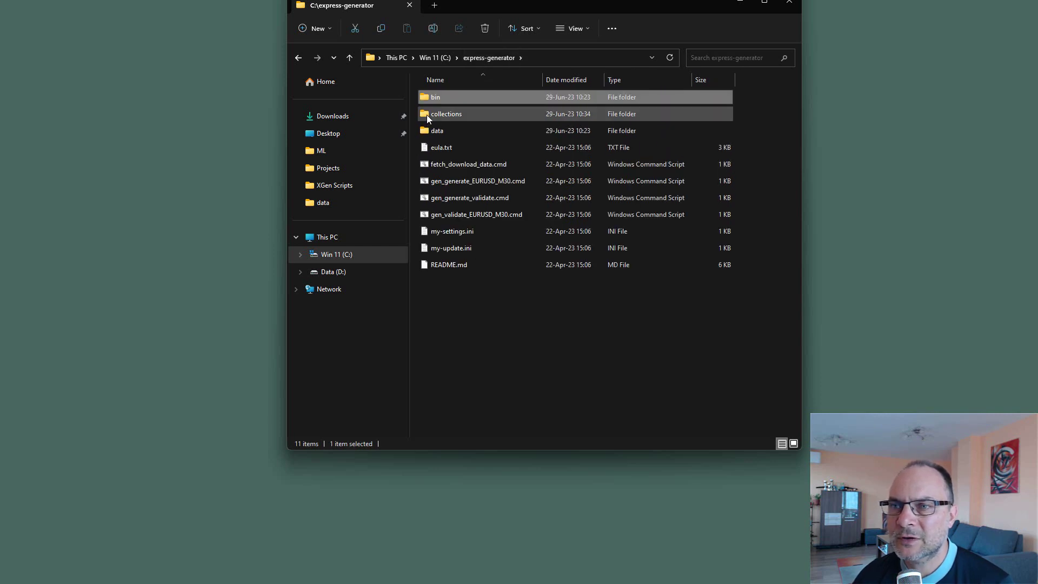
double_click(442, 114)
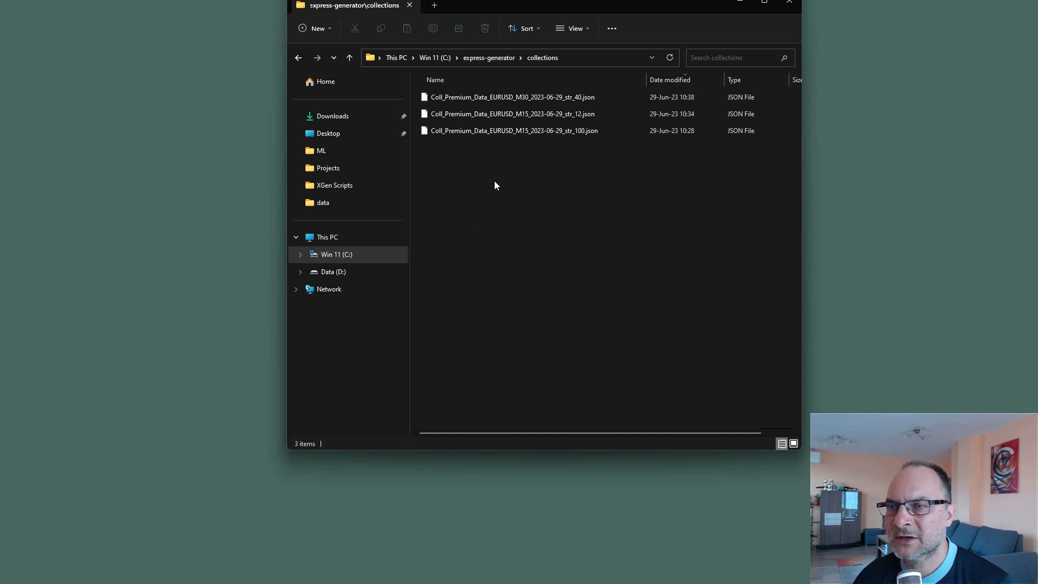
left_click(489, 58)
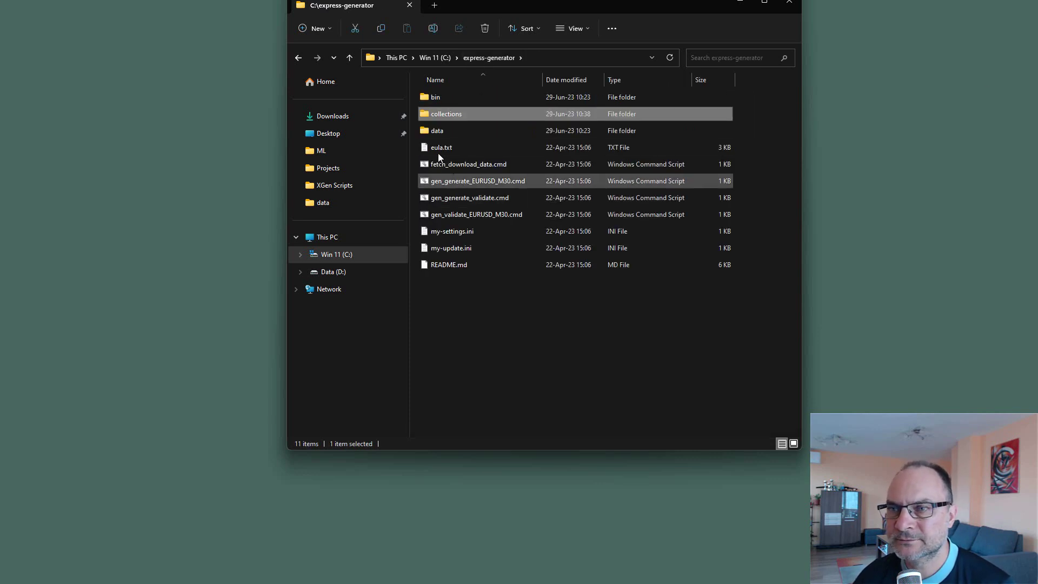
Examine the price data files in the data\Premium folder and return to the express-generator folder
double_click(436, 131)
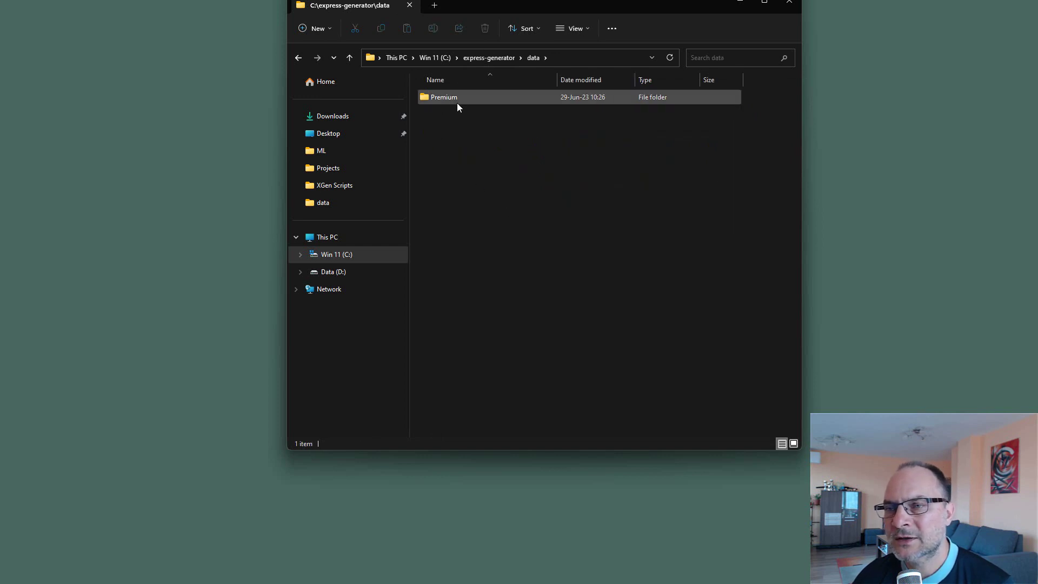
mouse_move(458, 105)
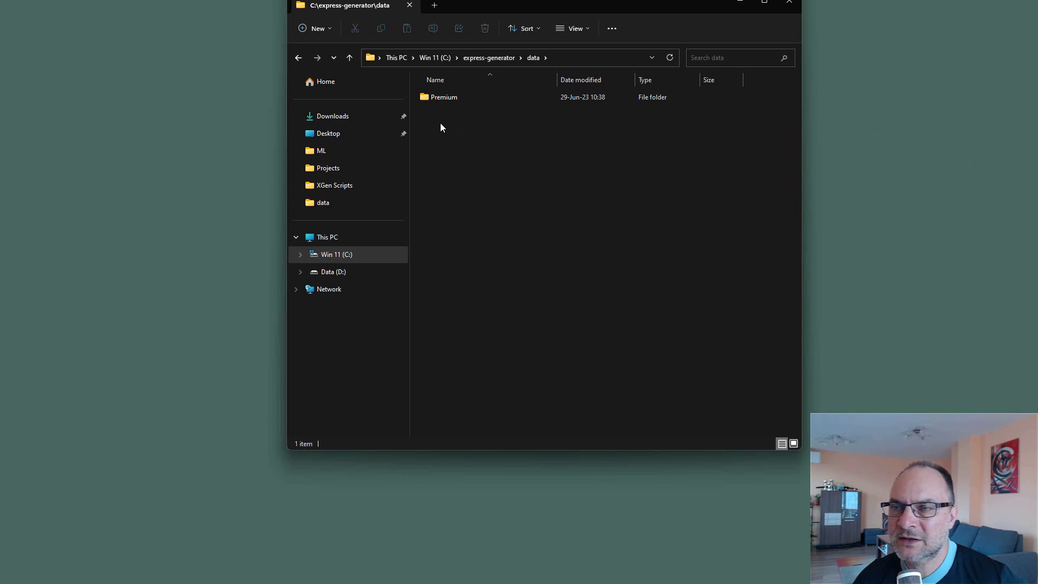
double_click(423, 97)
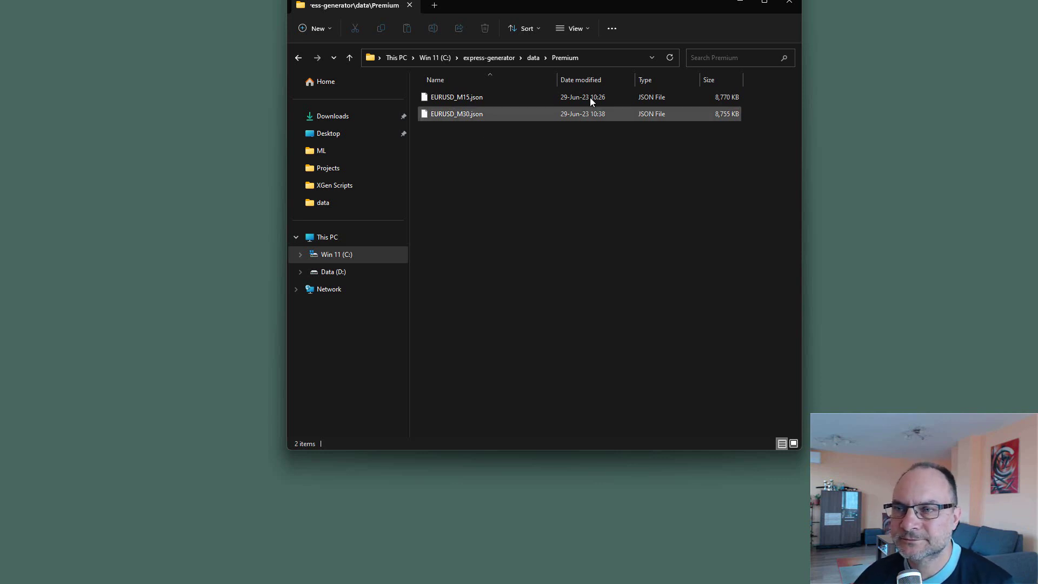
left_click(494, 58)
left_click(538, 320)
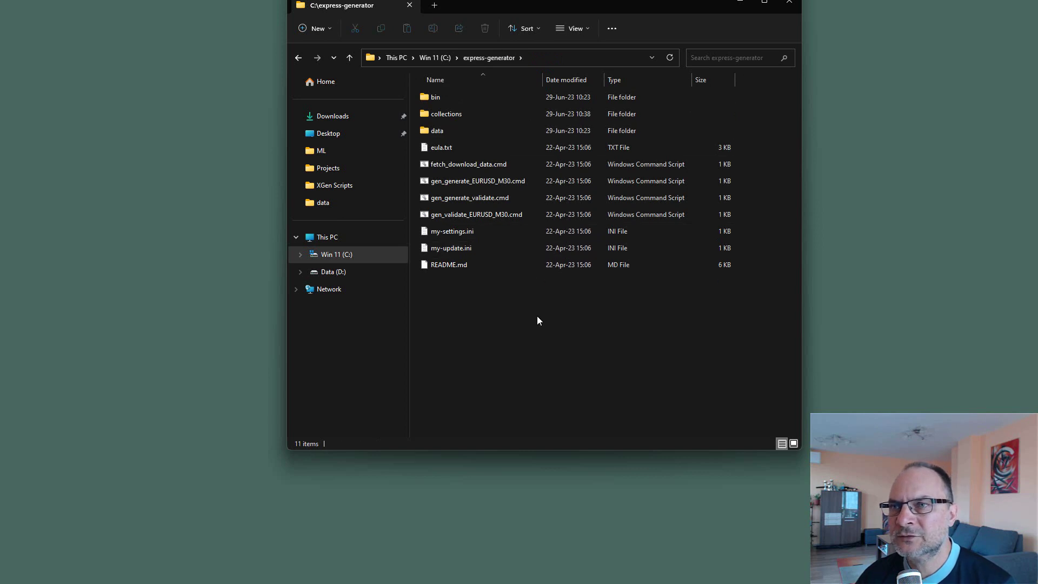